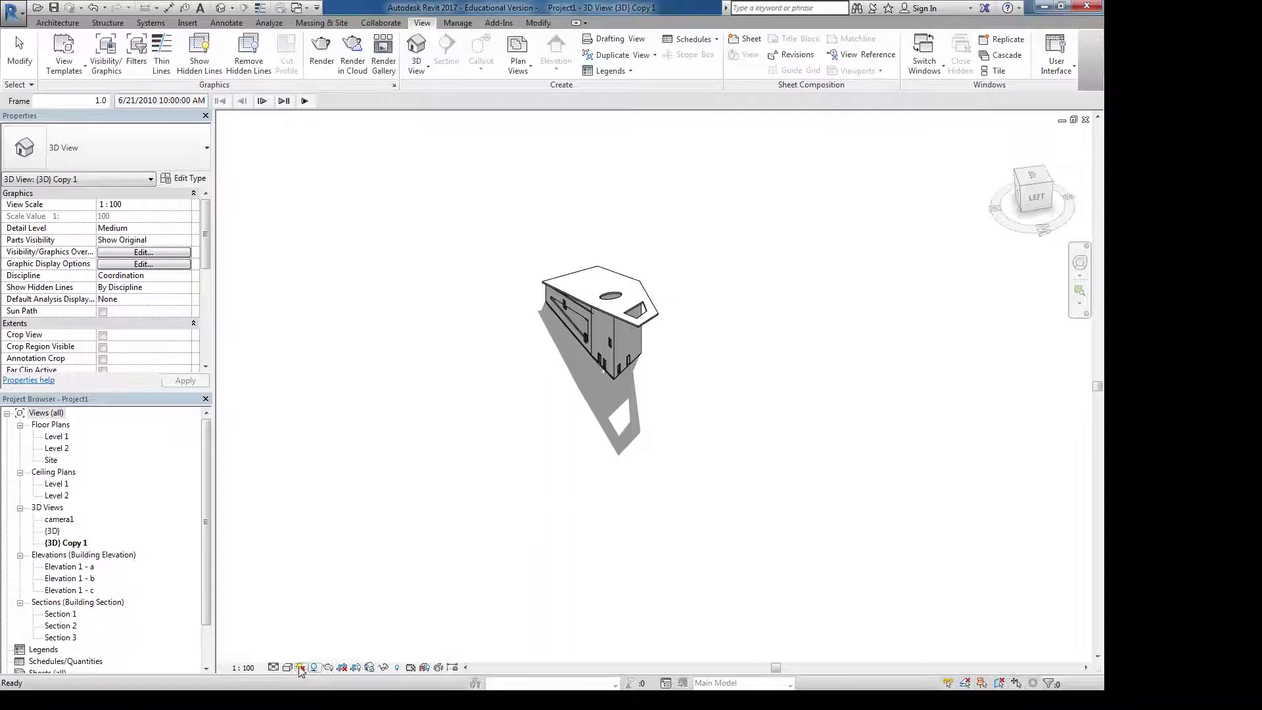
Turn on the sun path display in the {3D} Copy 1 view
click(301, 668)
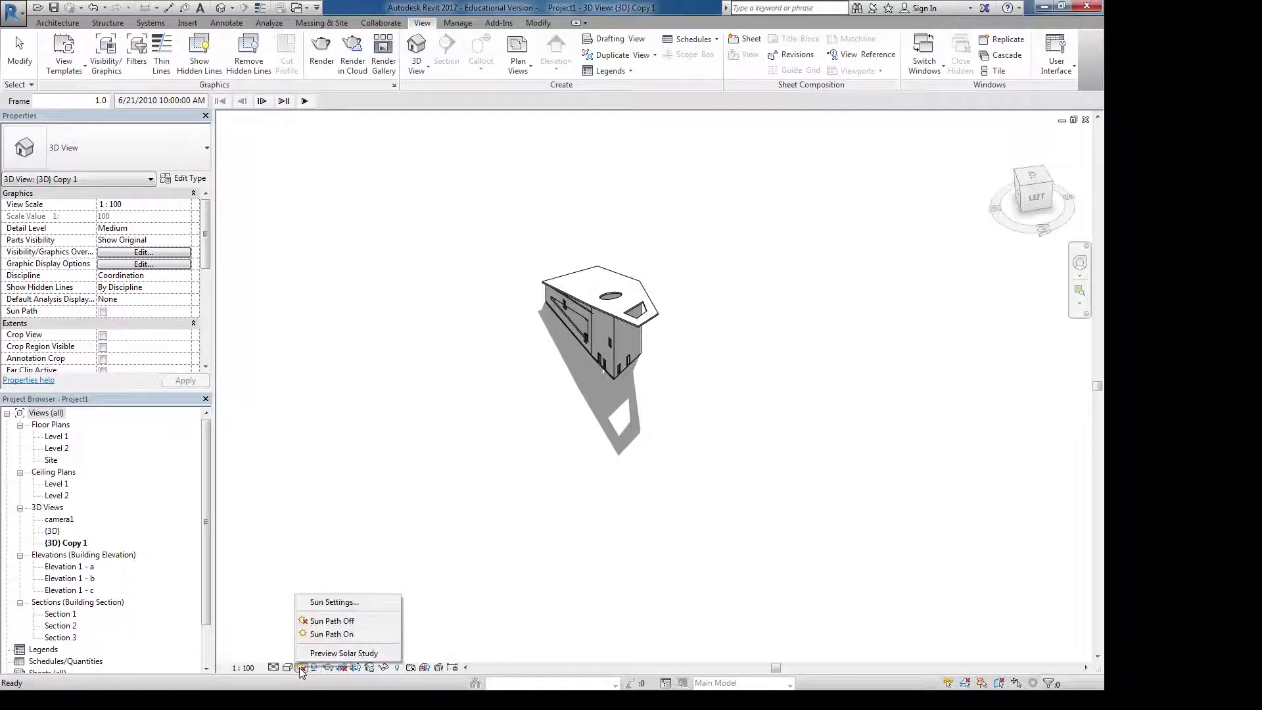
click(319, 635)
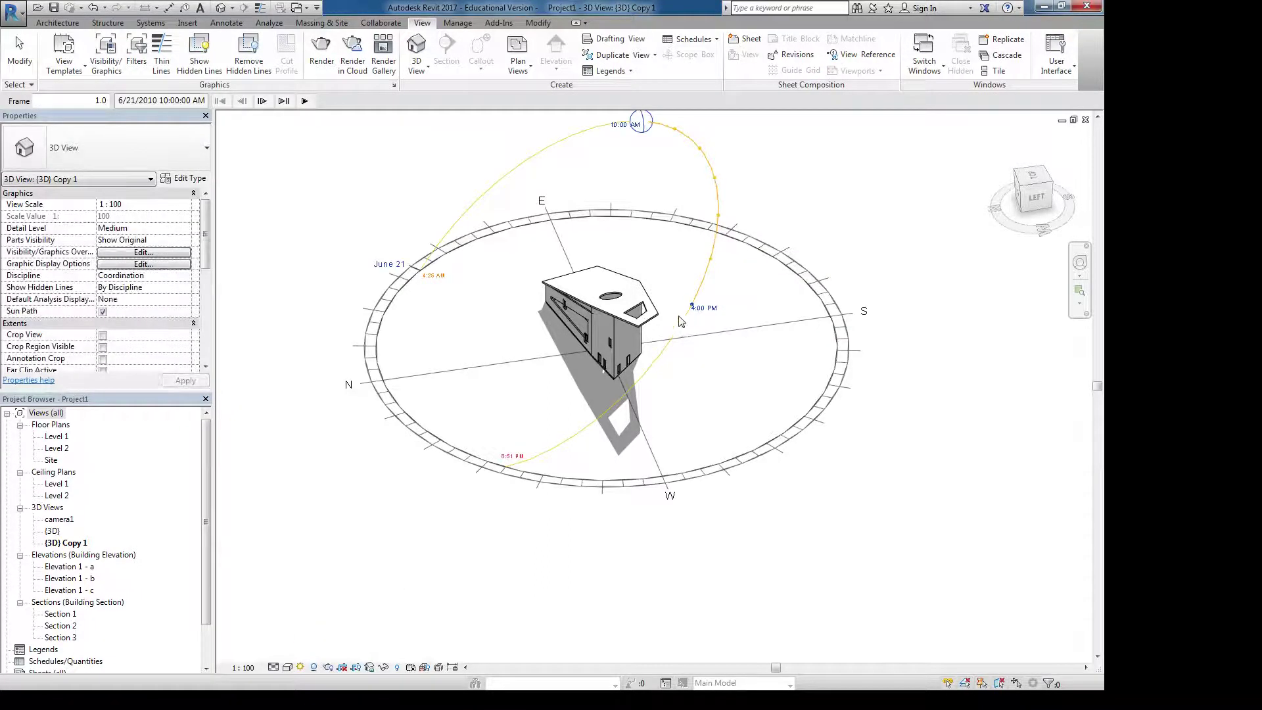
scroll(706, 463, down, 2)
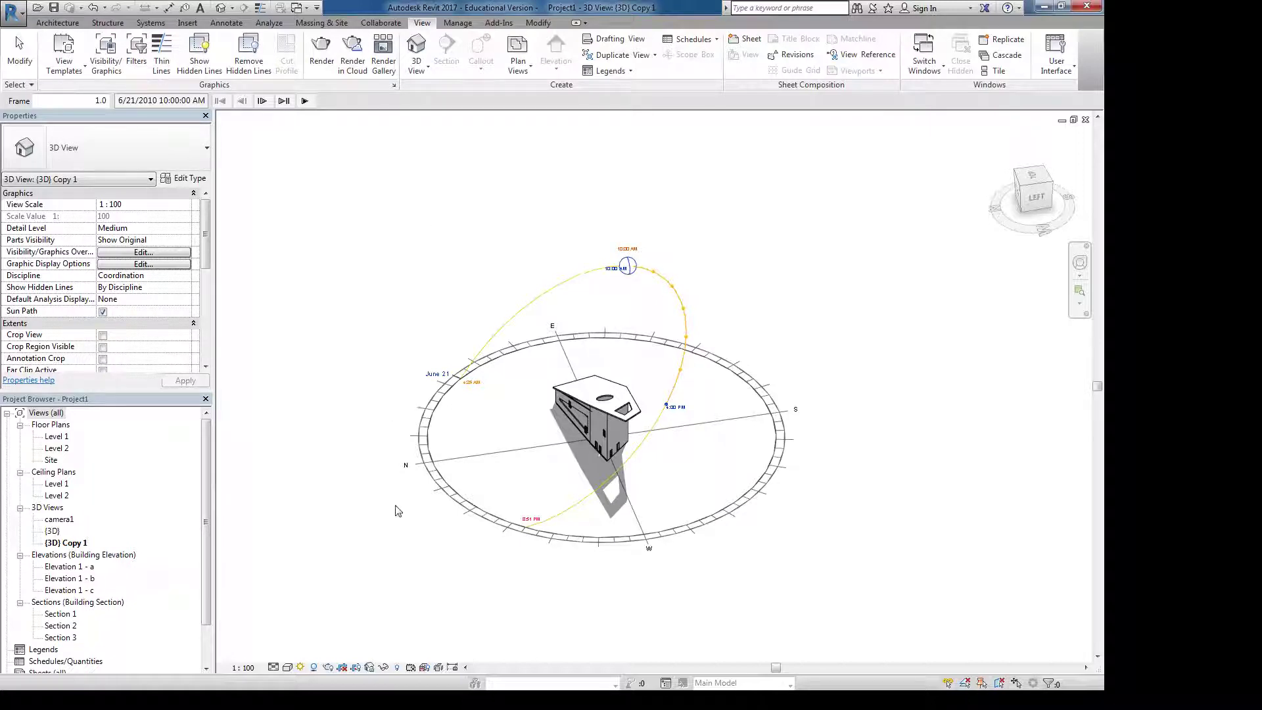
Switch the 3D view's sun setting to a Still solar study using the <In-session, Still> preset
click(113, 266)
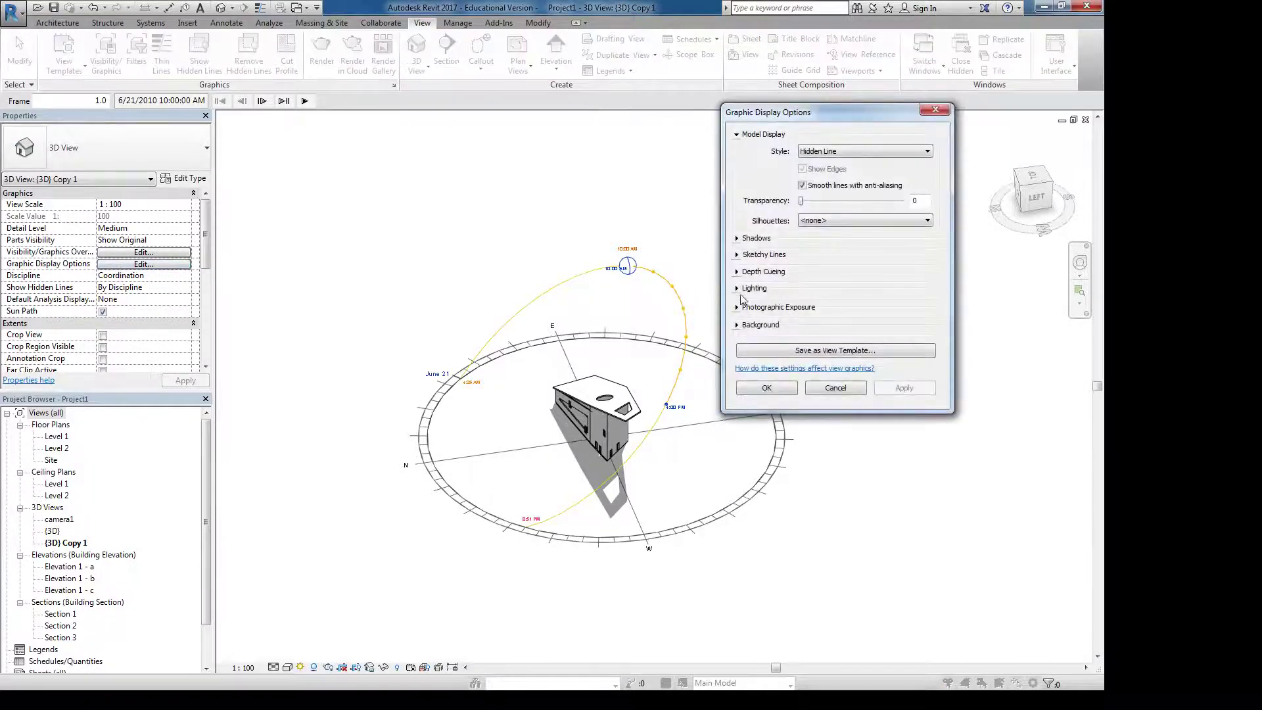
click(737, 289)
click(815, 325)
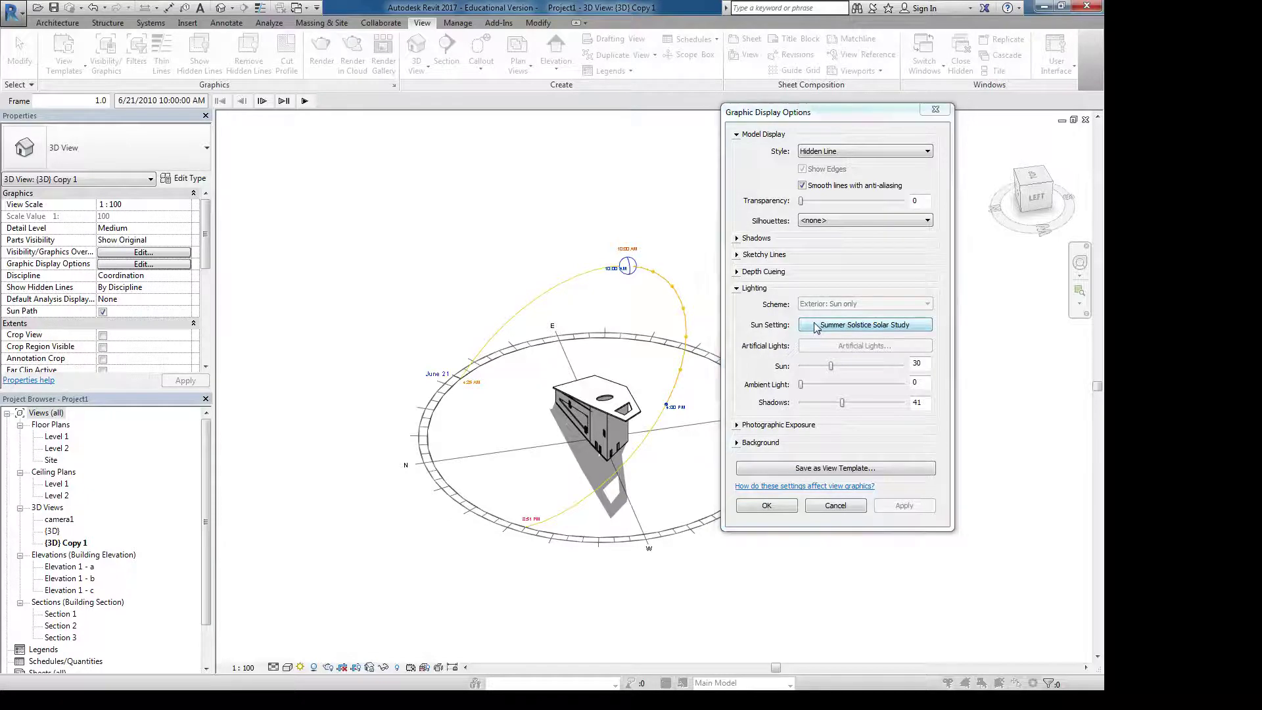
click(687, 186)
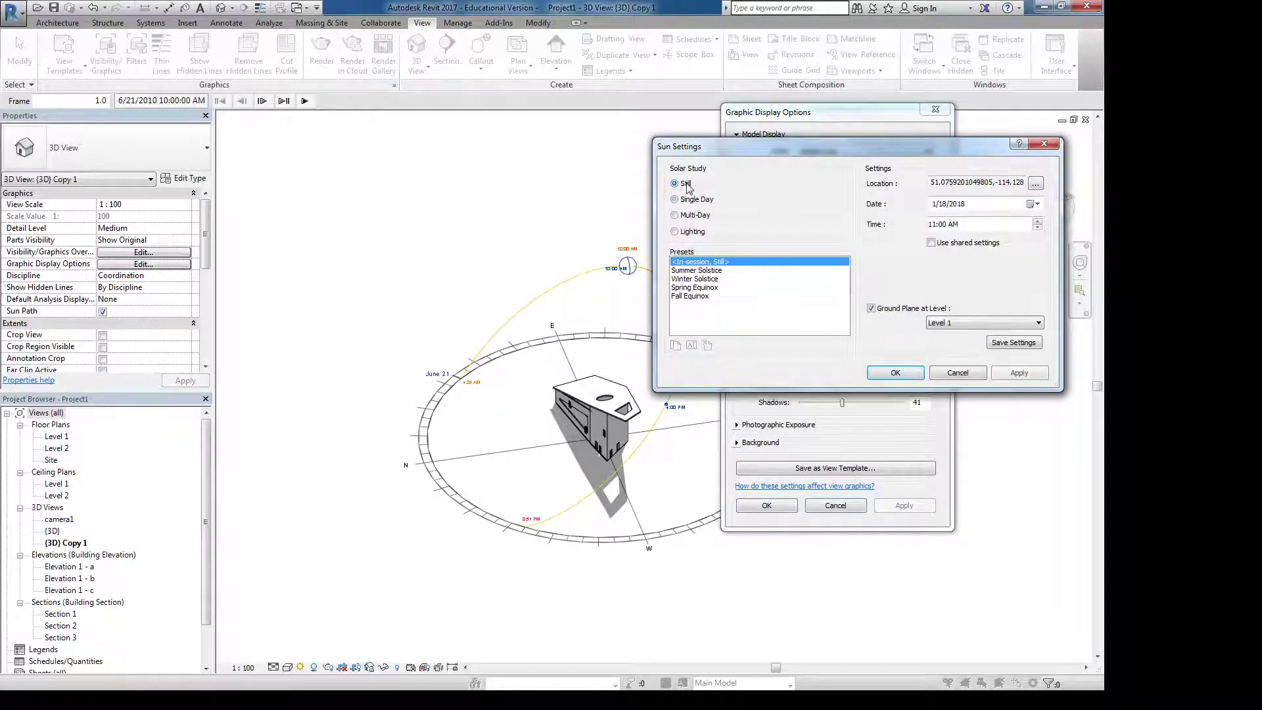
click(894, 372)
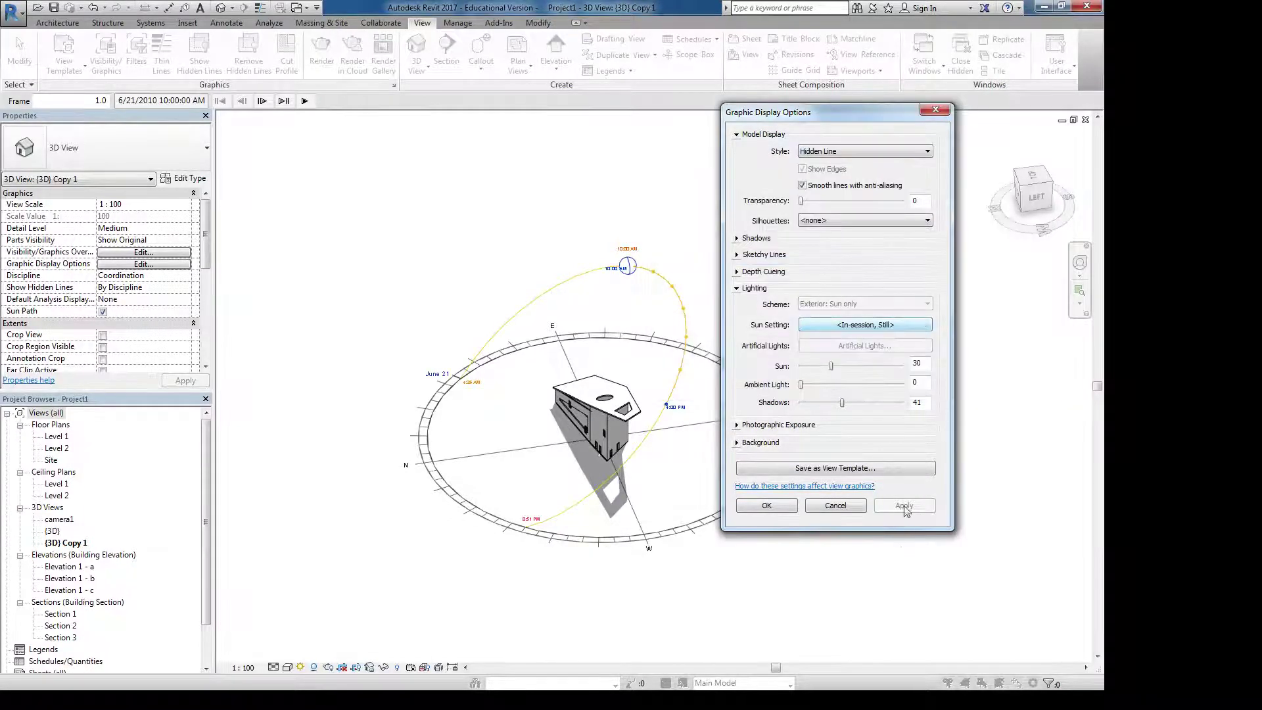
click(767, 505)
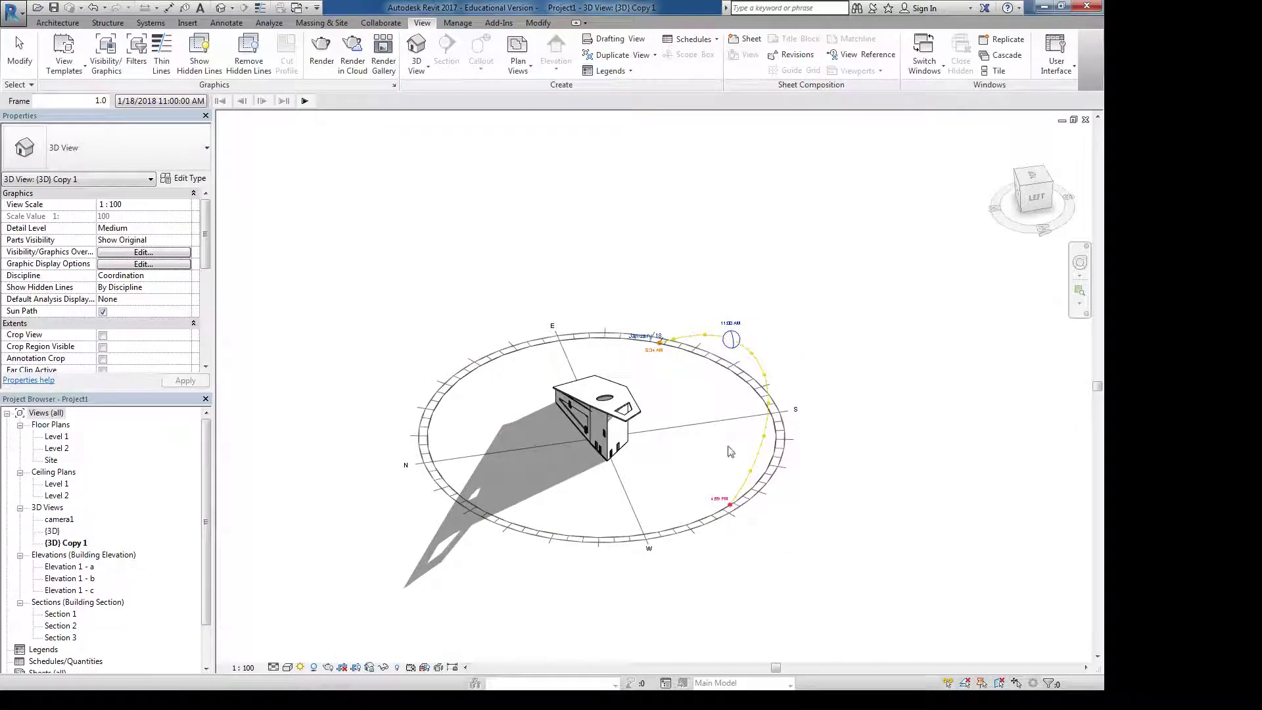
View the model and its shadow from the top, and turn the sun path off
click(1032, 175)
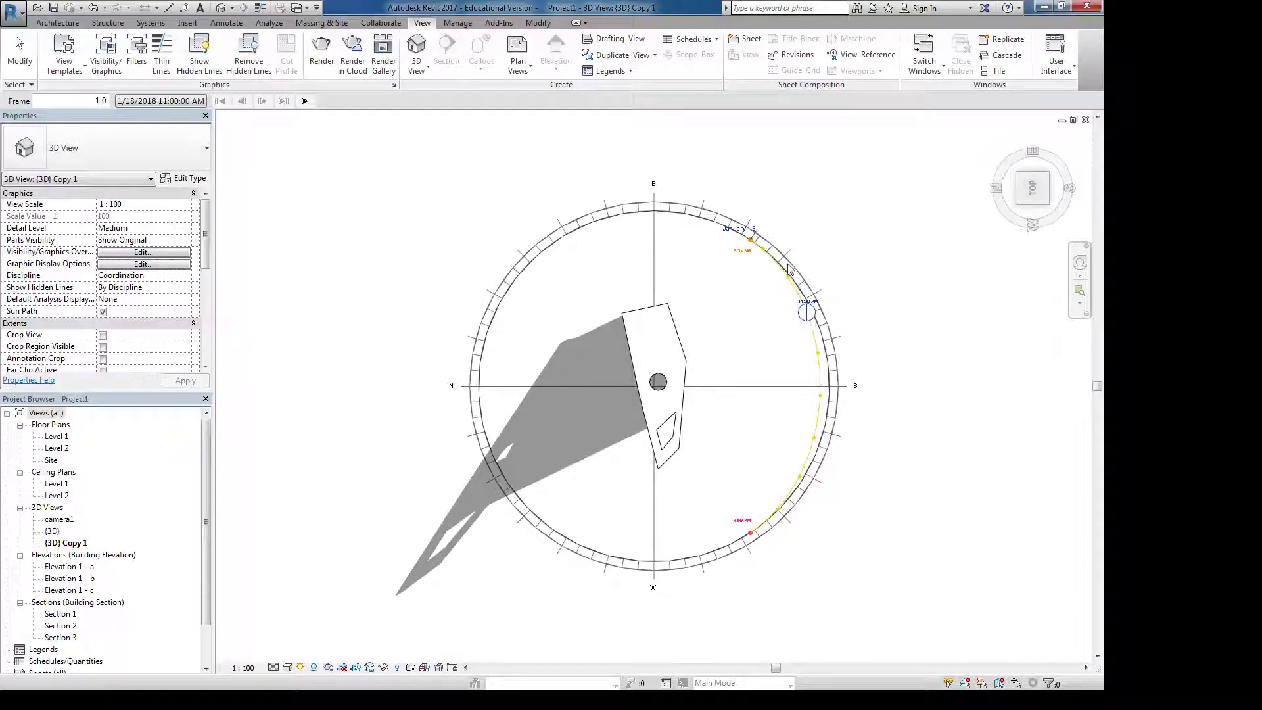
click(301, 668)
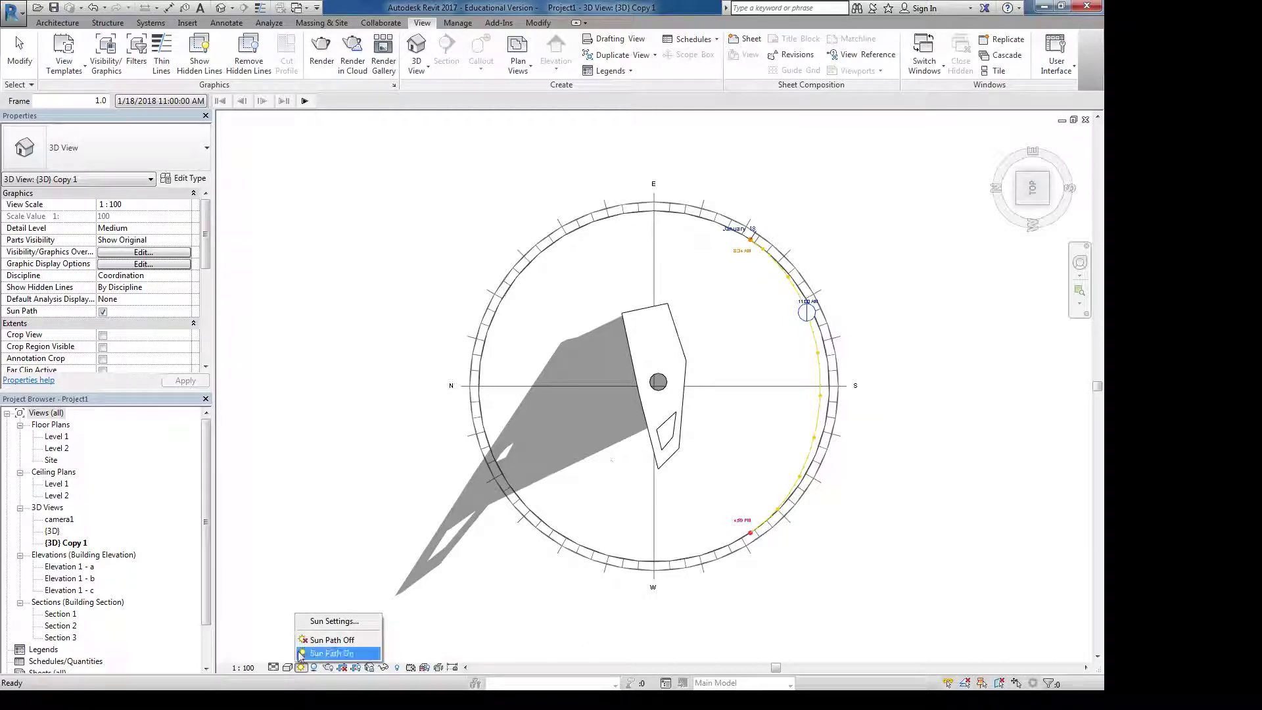
click(326, 641)
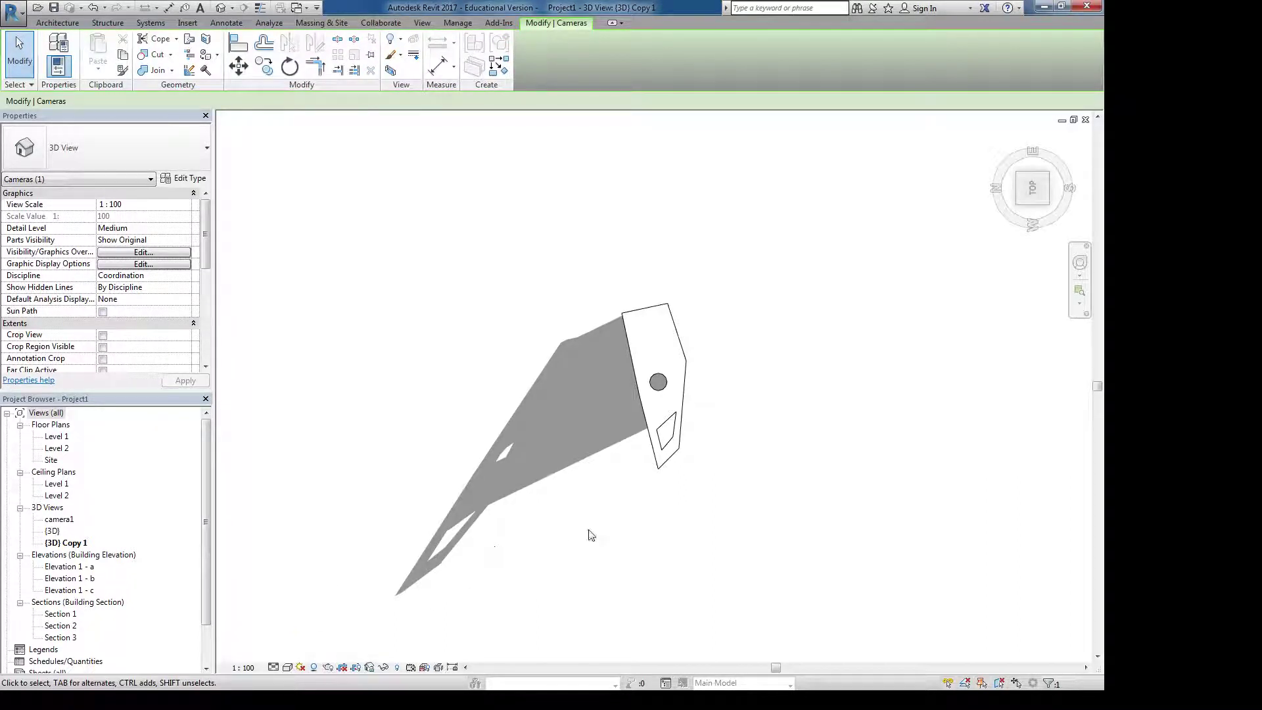
Set the 3D view's lighting to the Summer Solstice sun preset in the graphic display options
shift+middle_drag(630, 520, 599, 368)
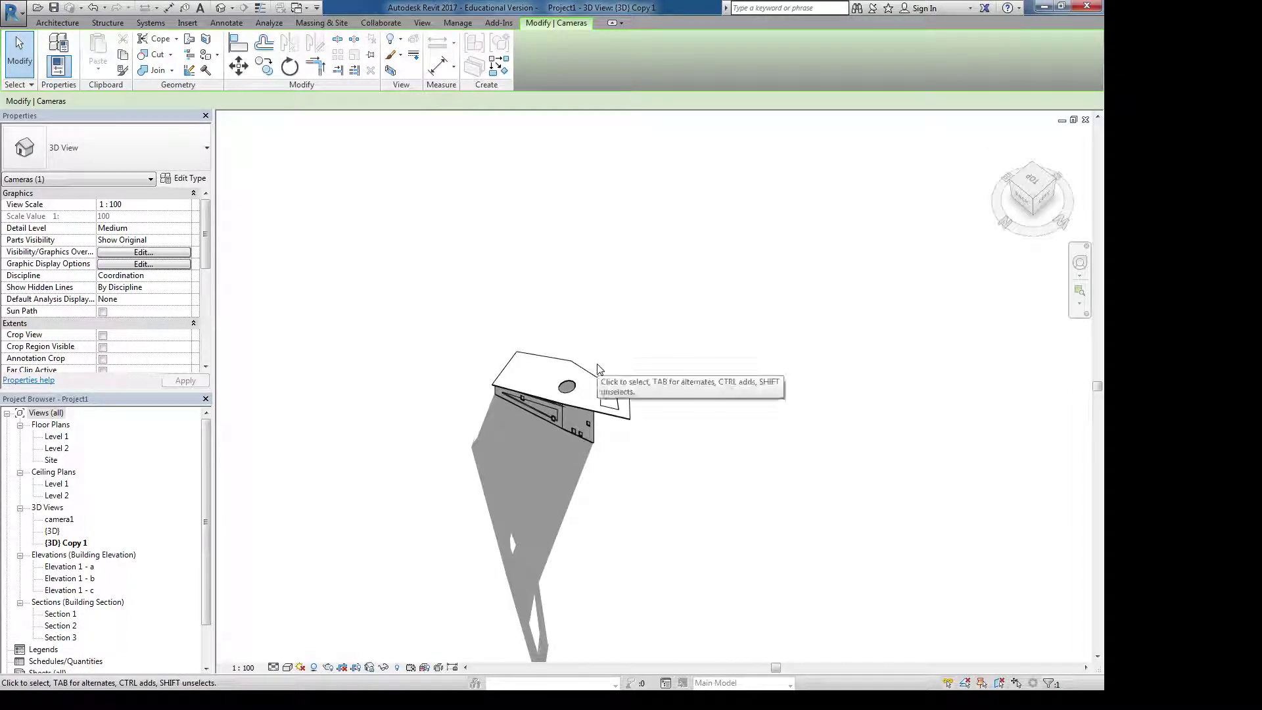
shift+middle_drag(599, 369, 631, 362)
scroll(672, 386, up, 3)
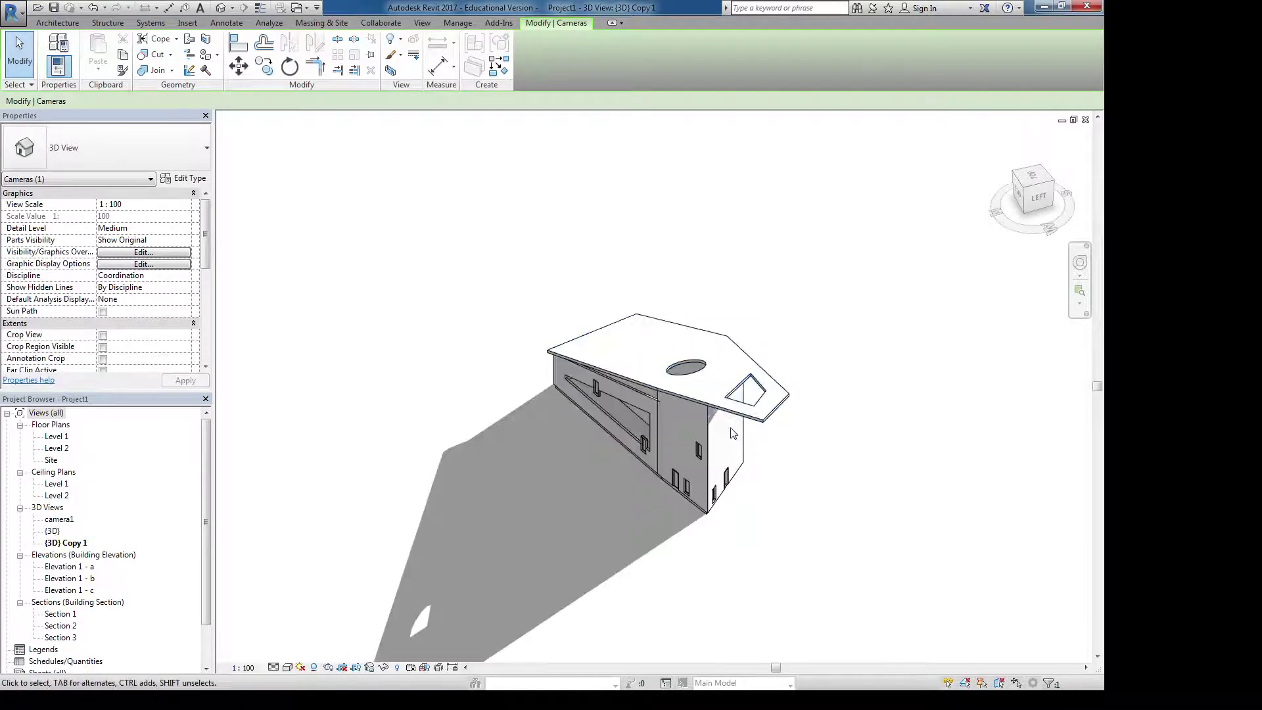
shift+middle_drag(756, 421, 661, 468)
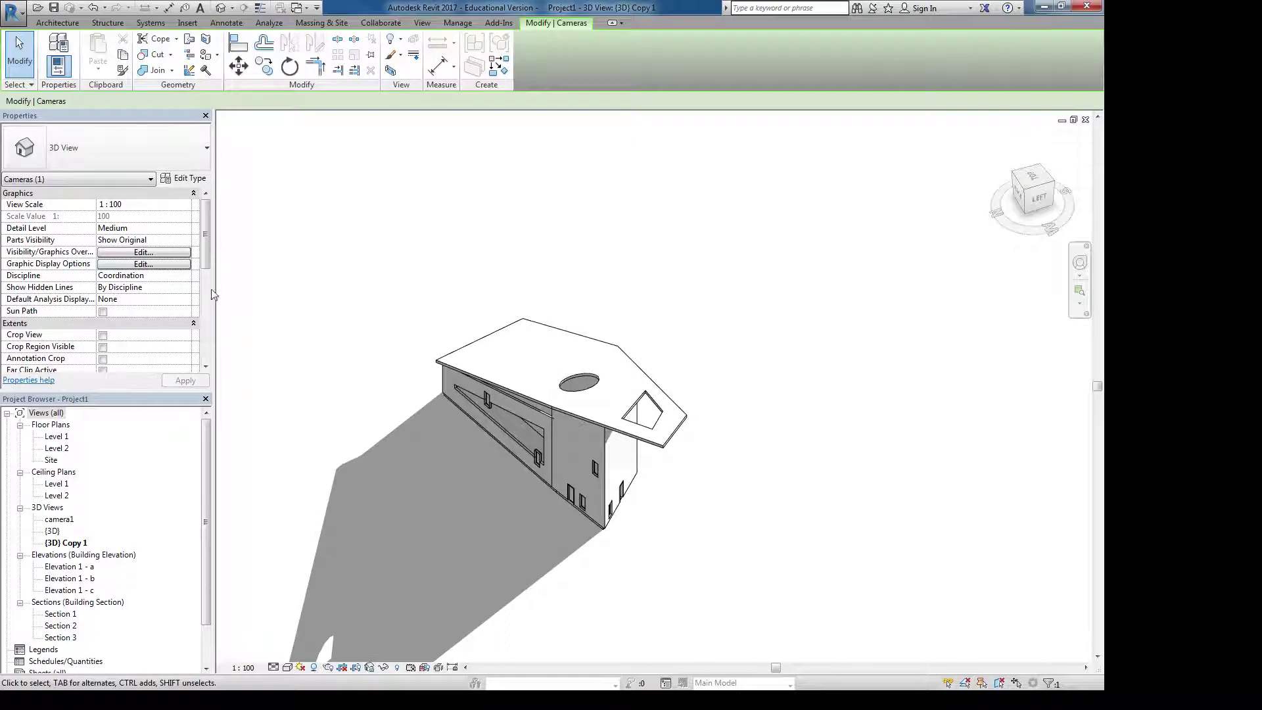
click(180, 265)
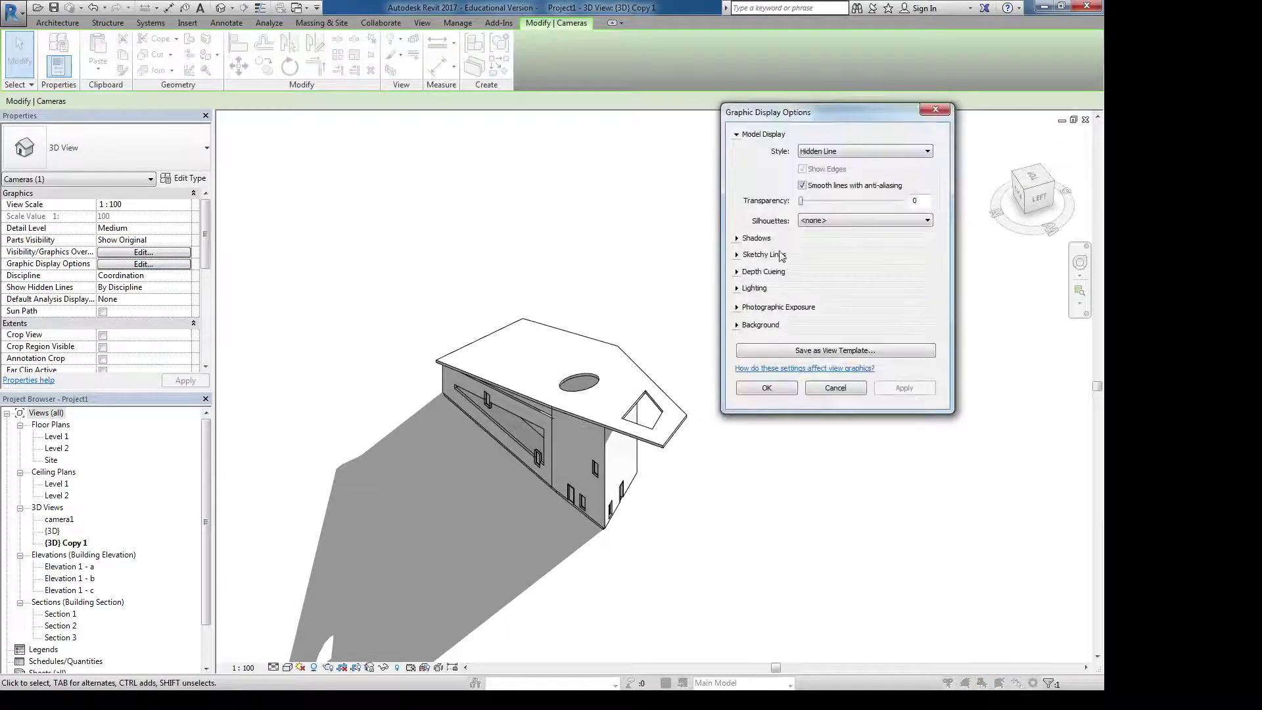
click(738, 239)
click(737, 239)
click(737, 290)
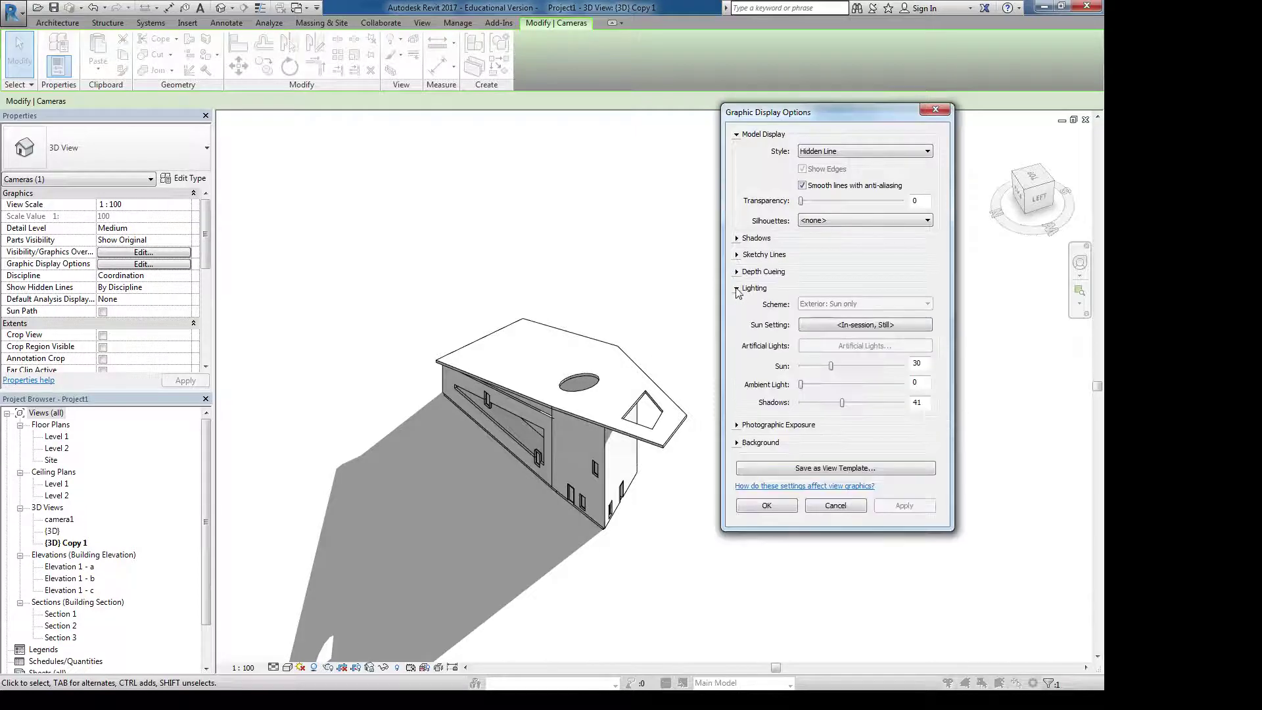
click(815, 327)
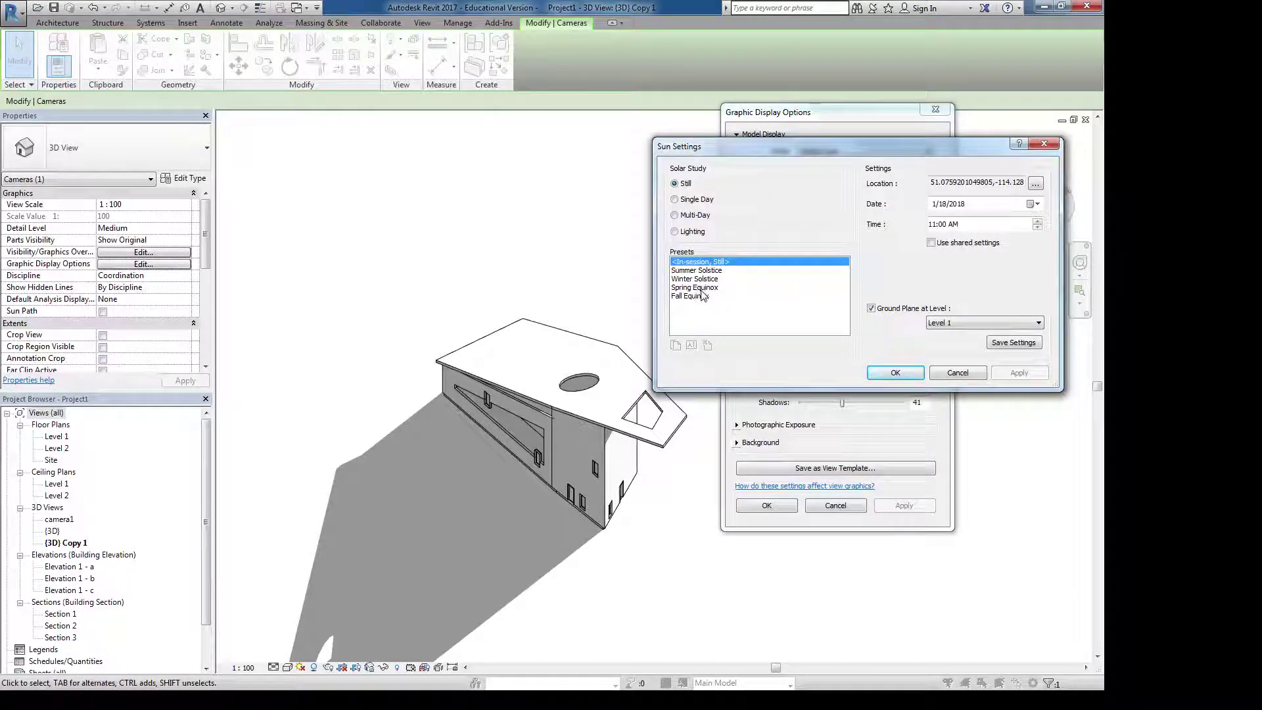
click(696, 270)
click(895, 372)
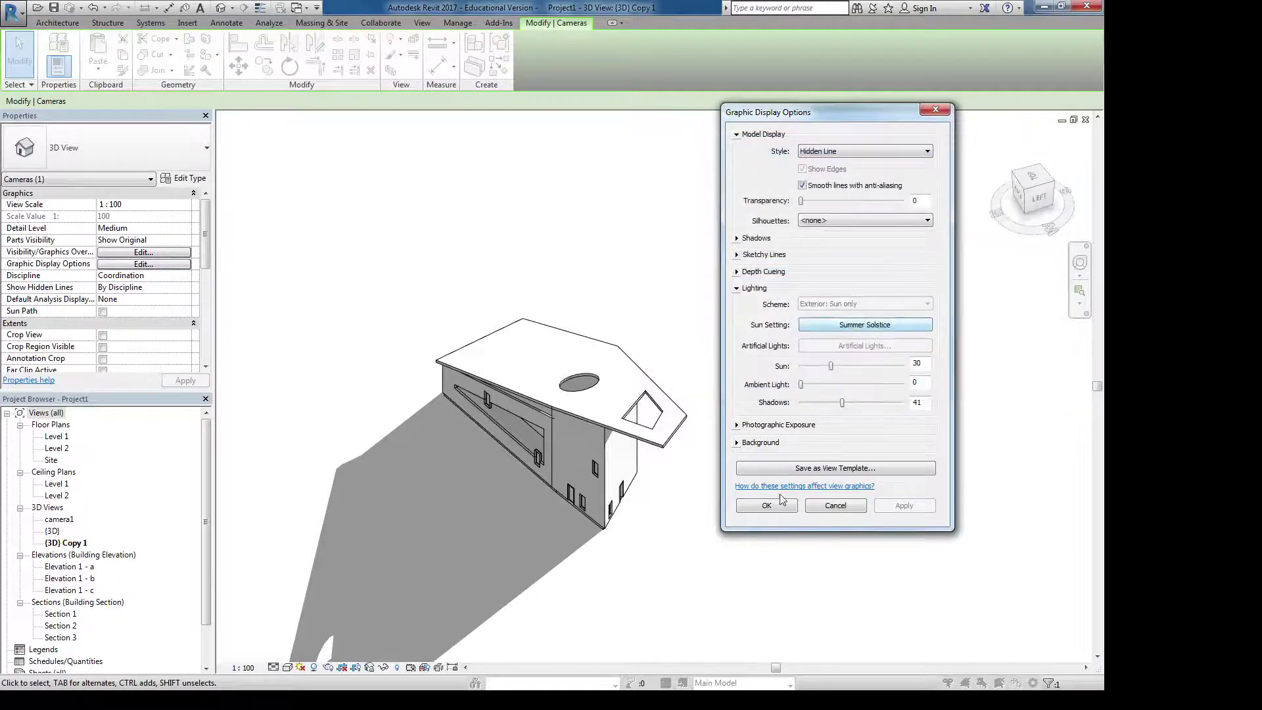
click(766, 508)
scroll(571, 563, up, 1)
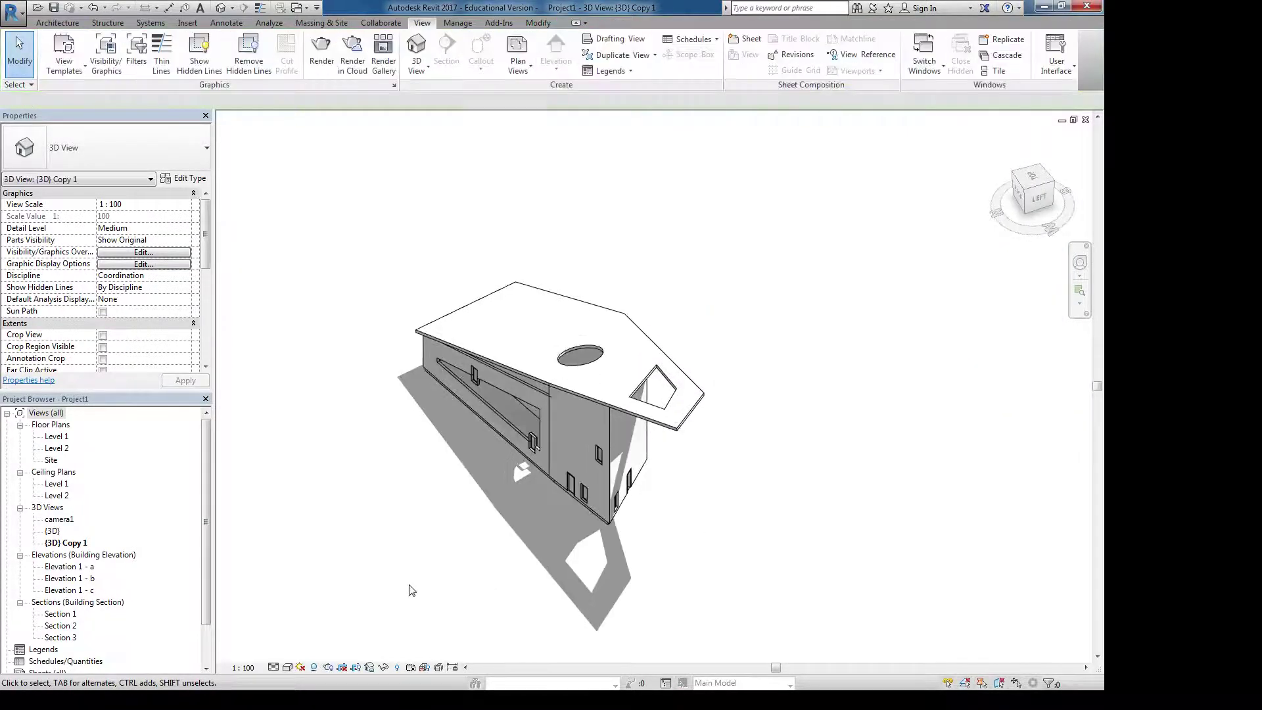
Save the current orientation of the 3D view and lock the view
click(370, 668)
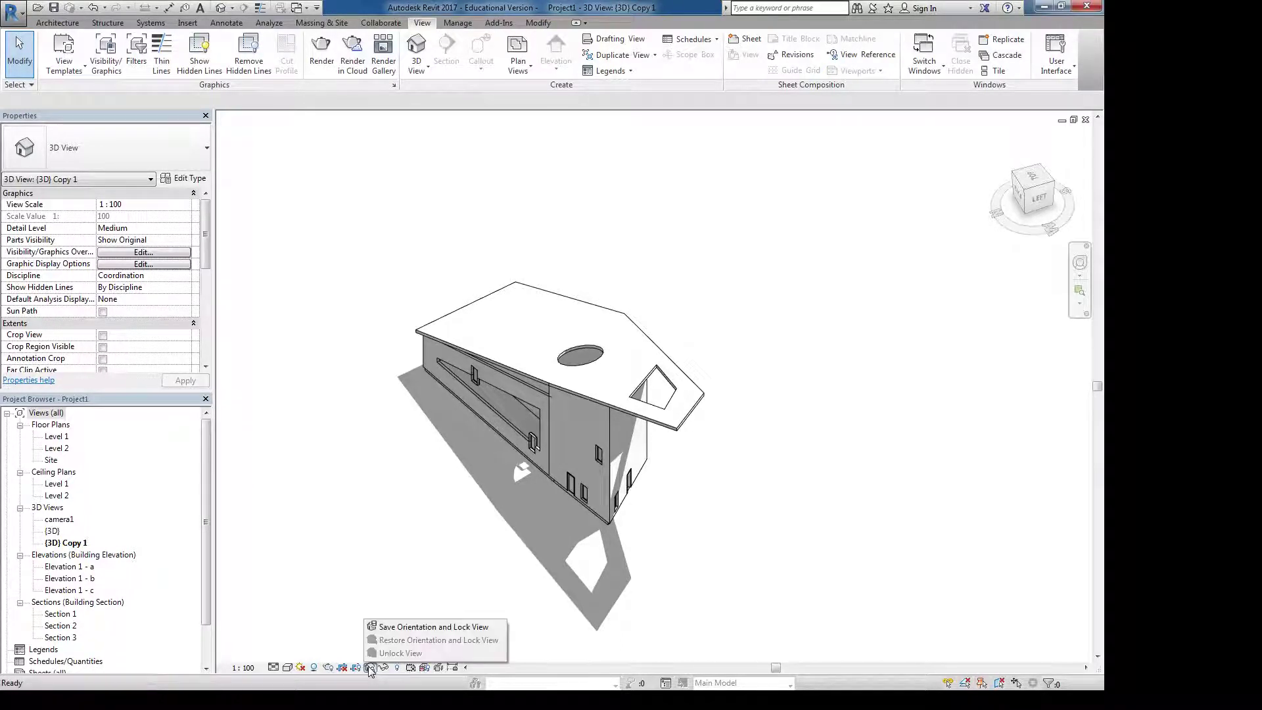
click(403, 629)
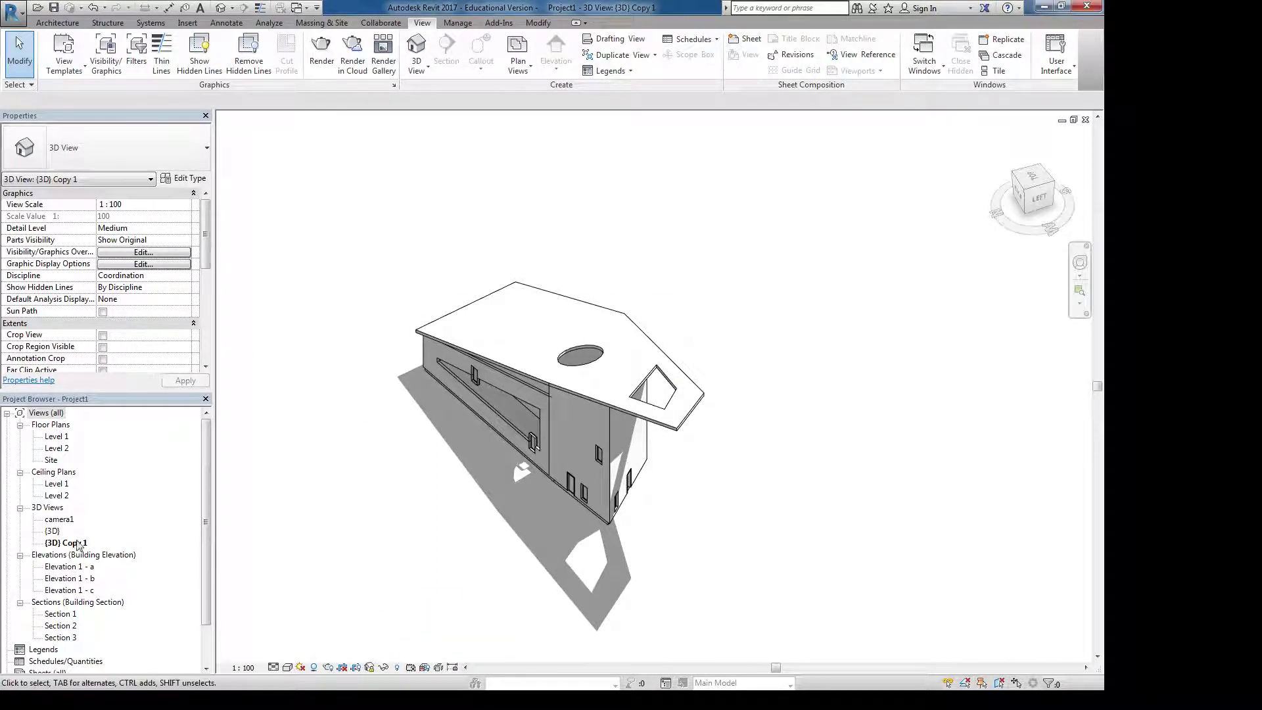
mouse_move(571, 439)
middle_down()
mouse_move(592, 408)
mouse_move(581, 416)
middle_up()
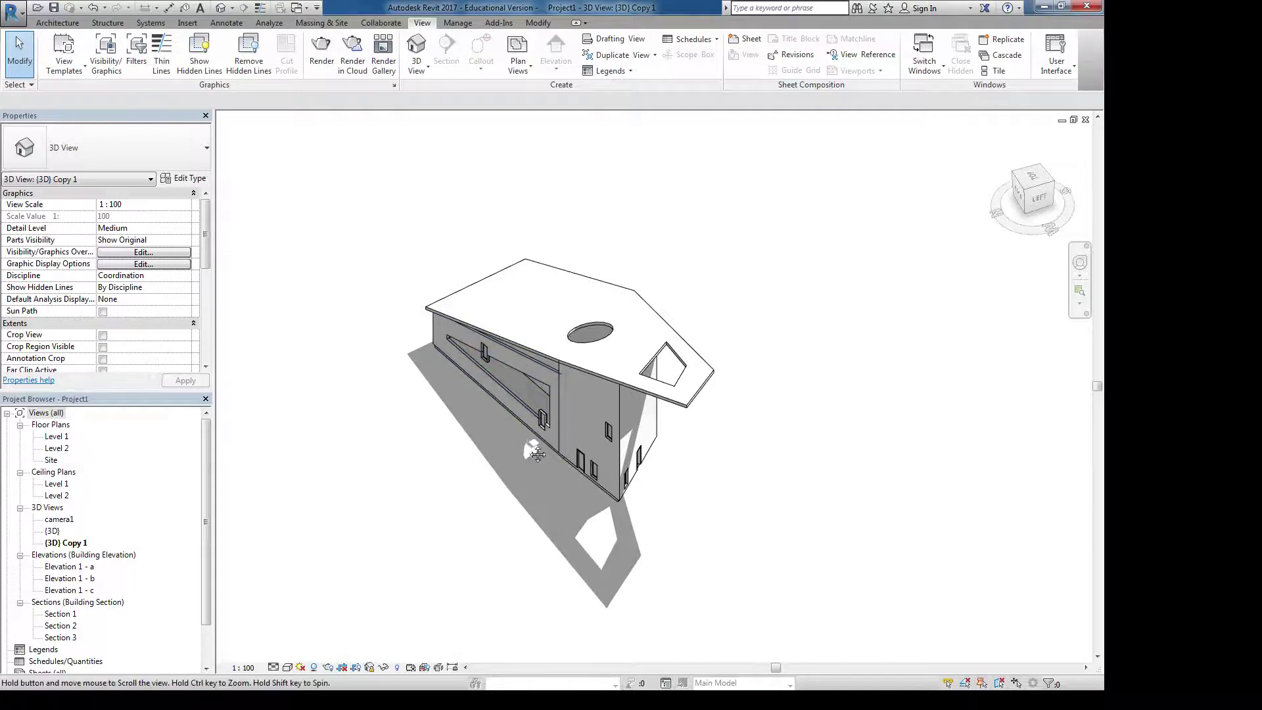
middle_drag(539, 455, 500, 520)
middle_drag(537, 472, 597, 404)
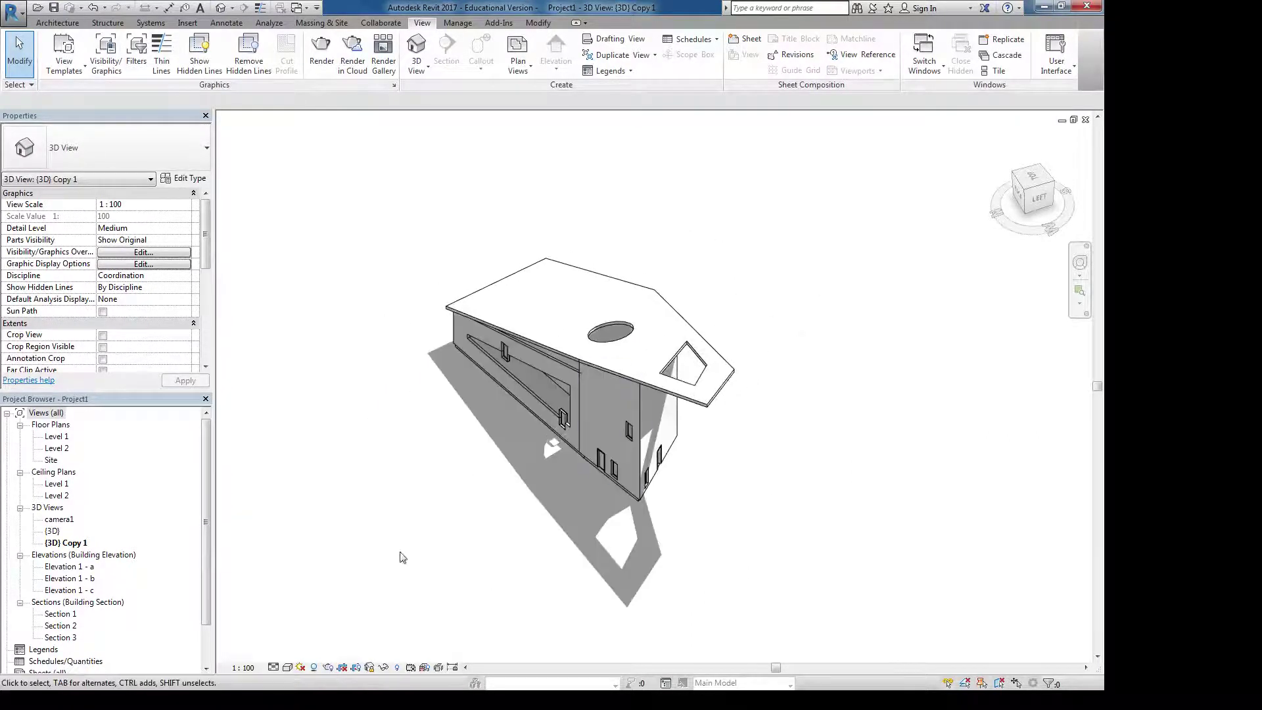
Show the crop region of the locked 3D view
click(355, 668)
middle_drag(672, 459, 631, 490)
middle_drag(732, 460, 641, 389)
middle_drag(531, 378, 706, 447)
middle_drag(566, 439, 557, 473)
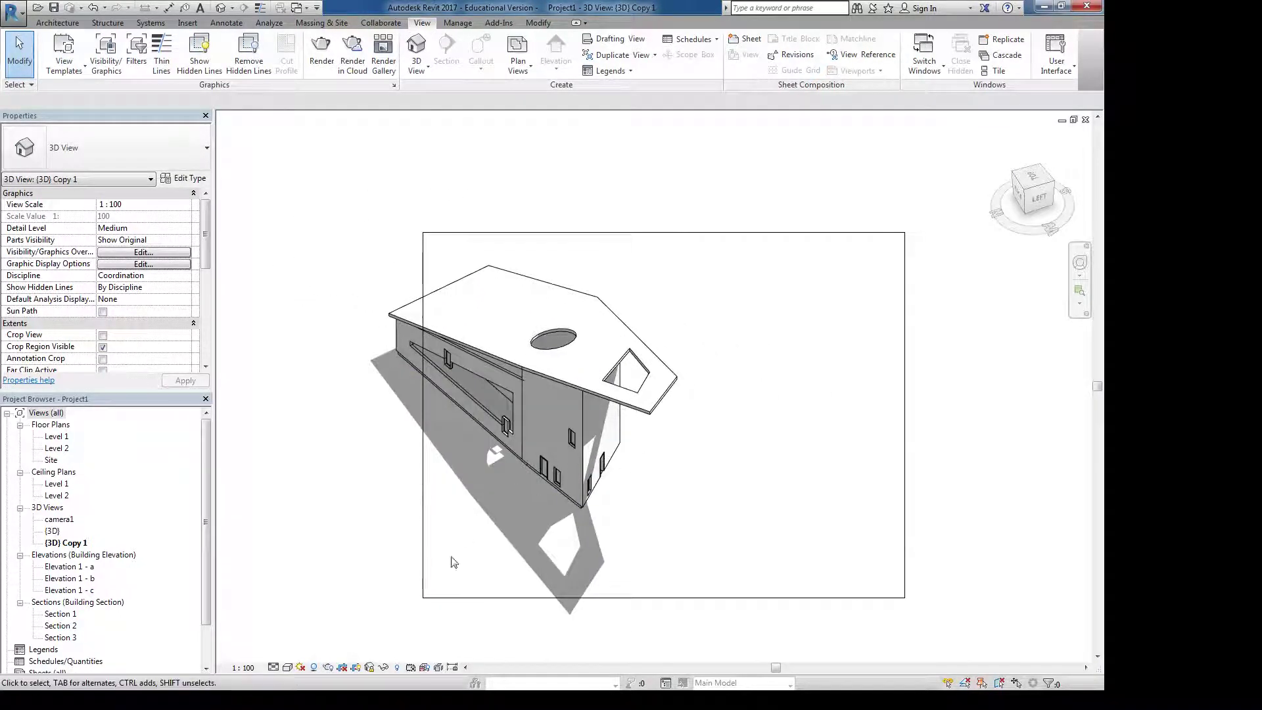
Unlock the 3D view and orbit the building slightly
click(370, 667)
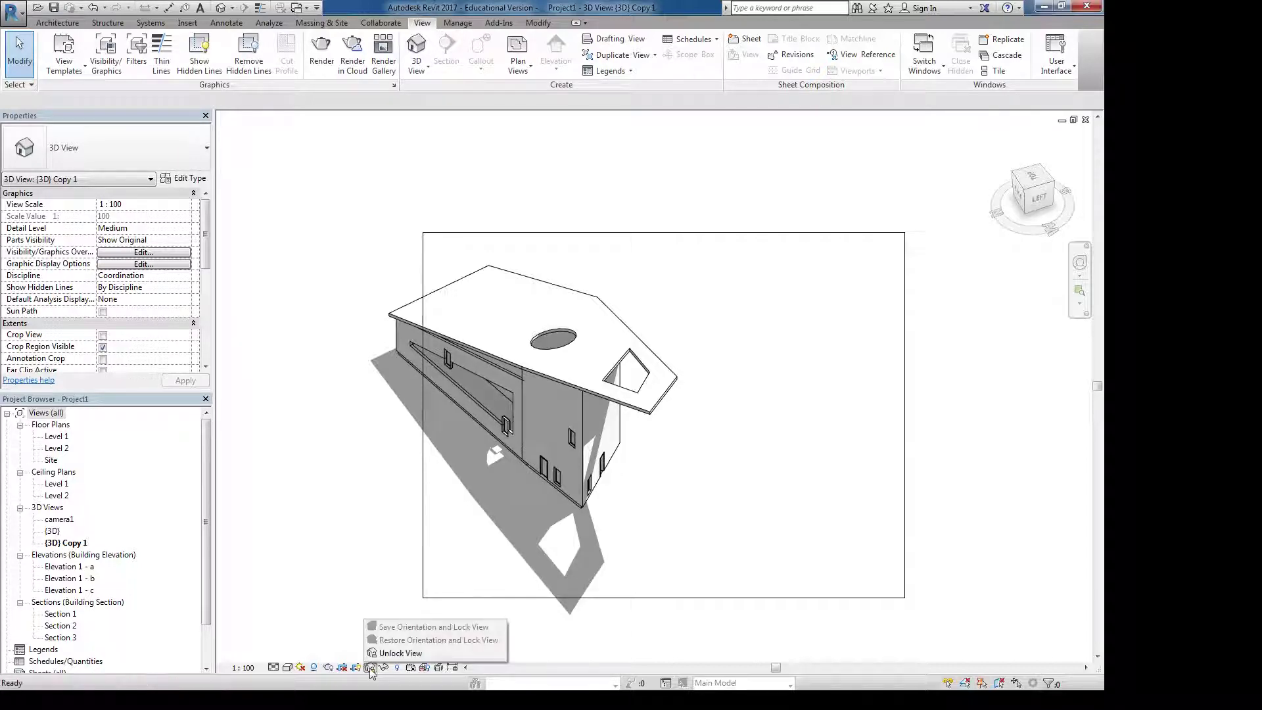
click(387, 656)
shift+middle_drag(551, 472, 496, 495)
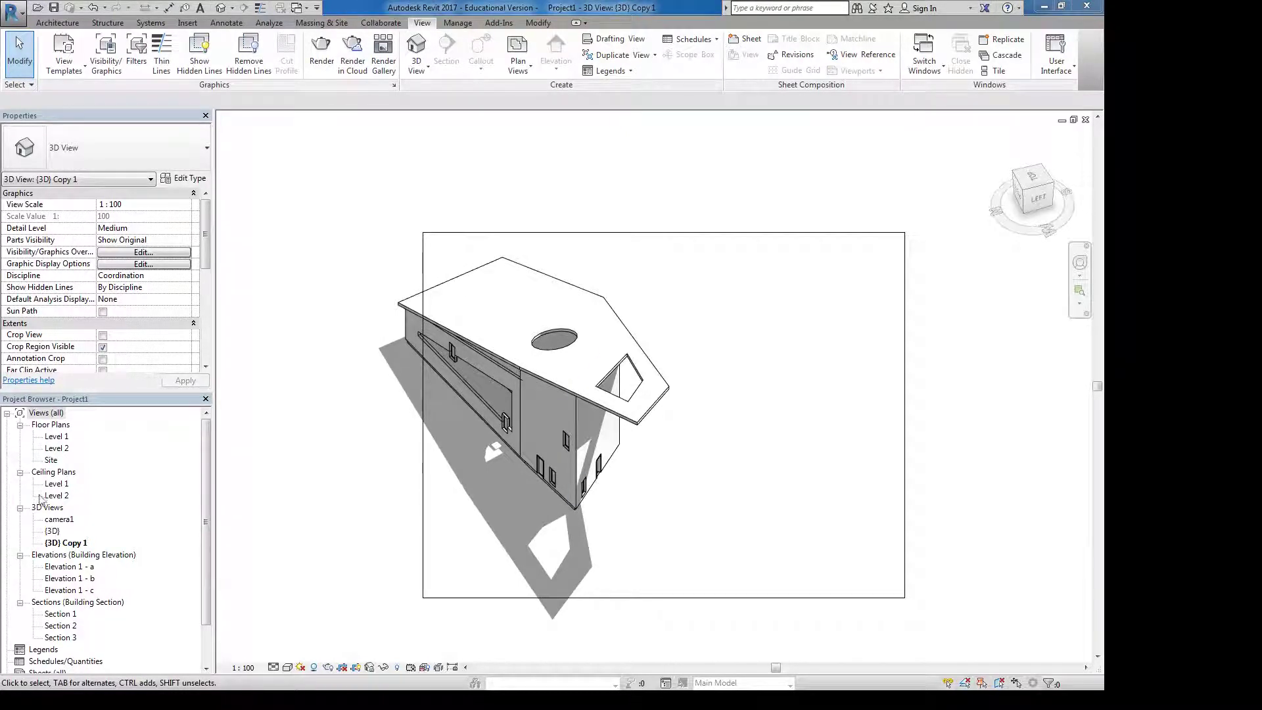
Look through the building elevations a, b and c, and return to Elevation 1 - b
double_click(78, 567)
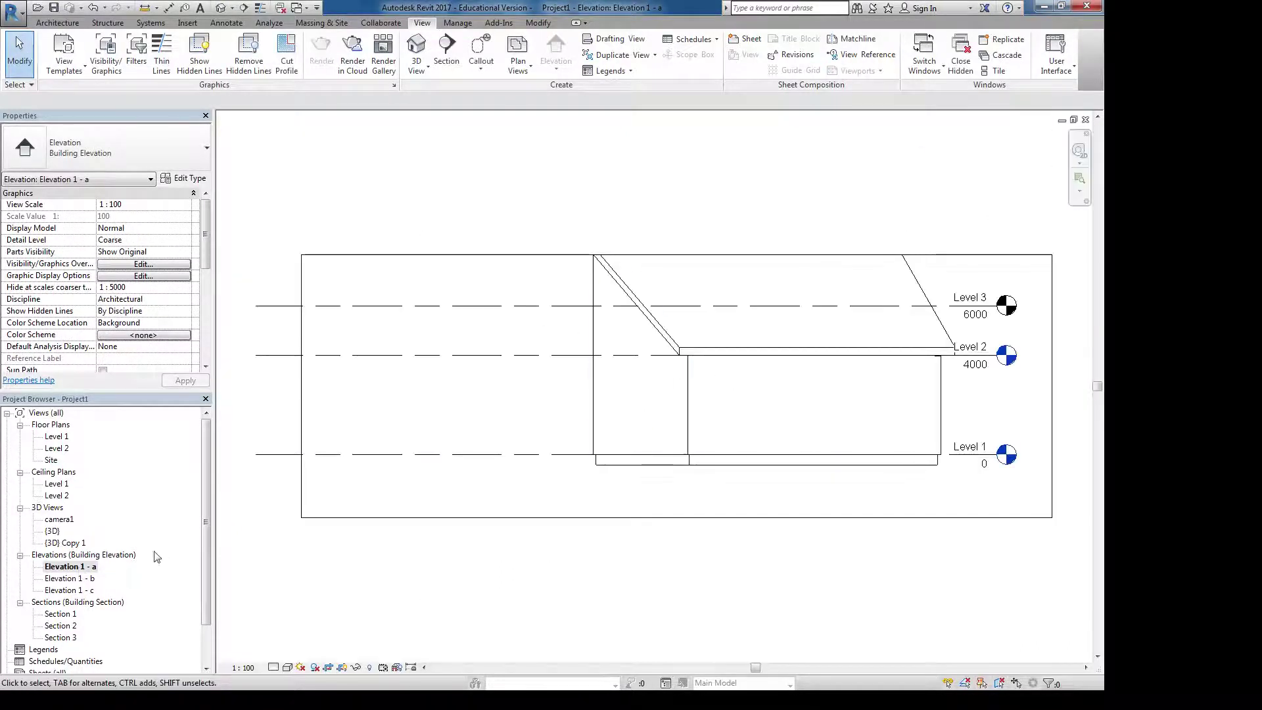
double_click(71, 579)
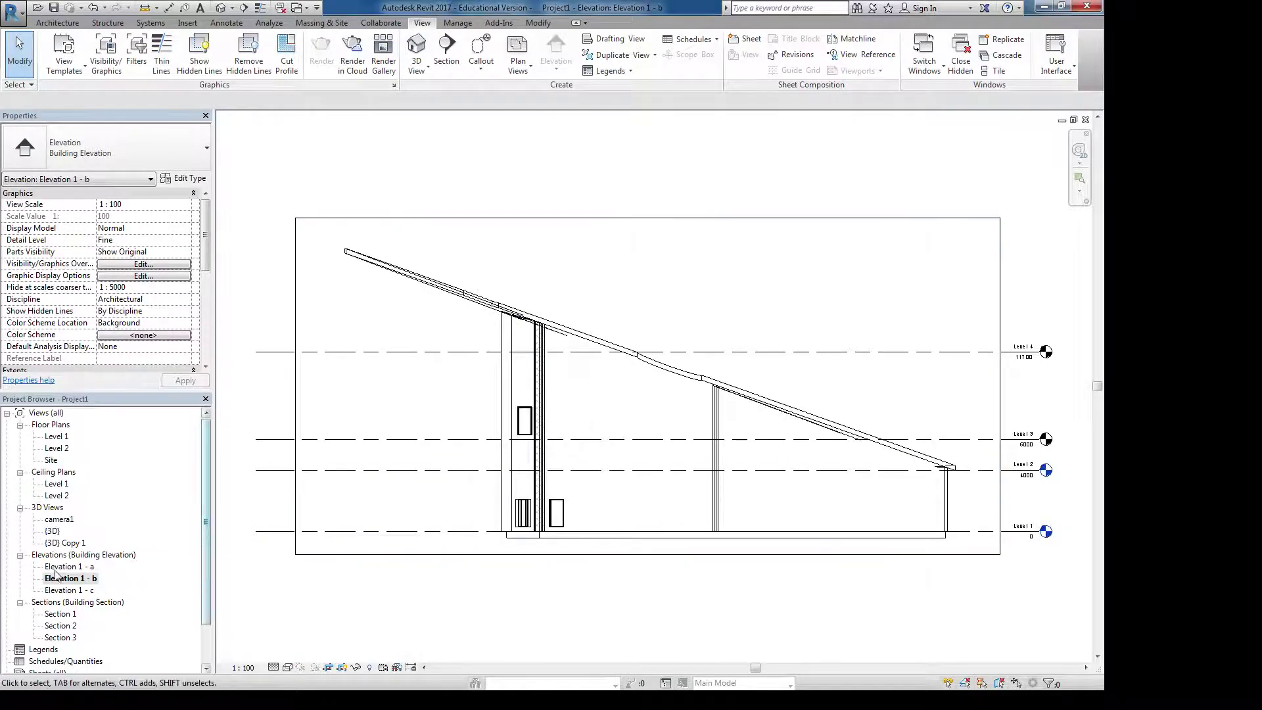
double_click(65, 590)
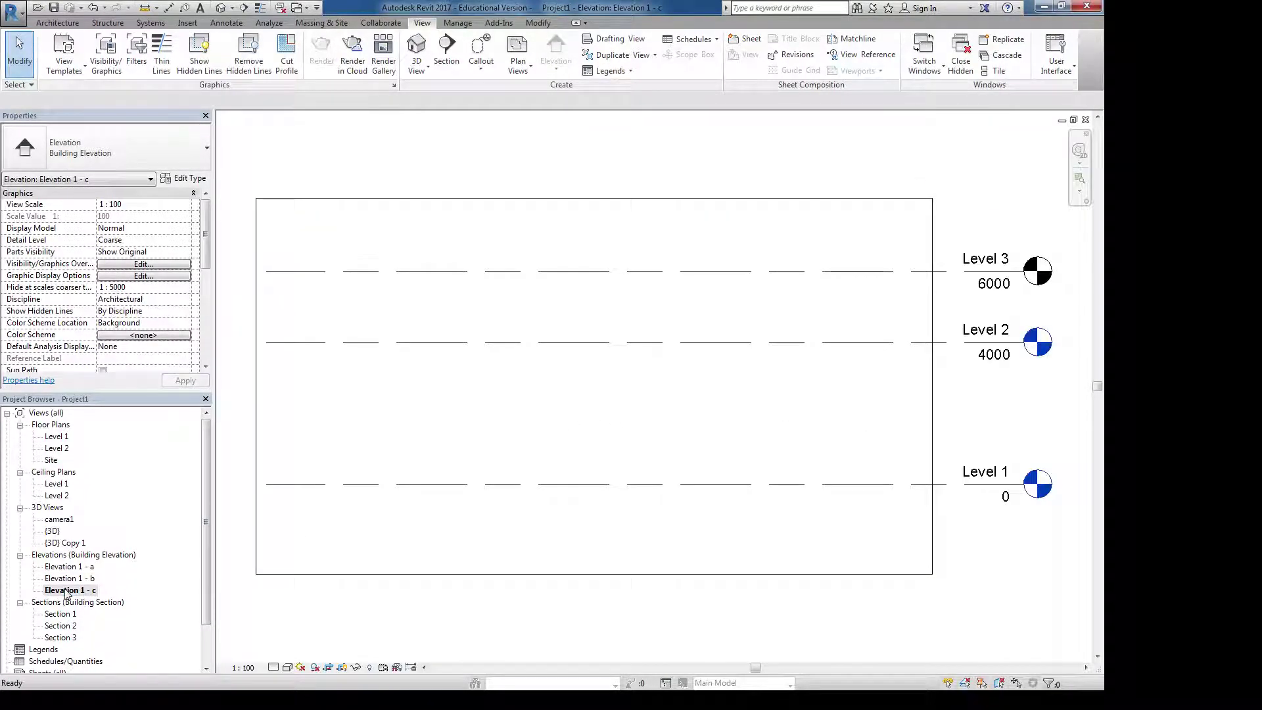
double_click(67, 578)
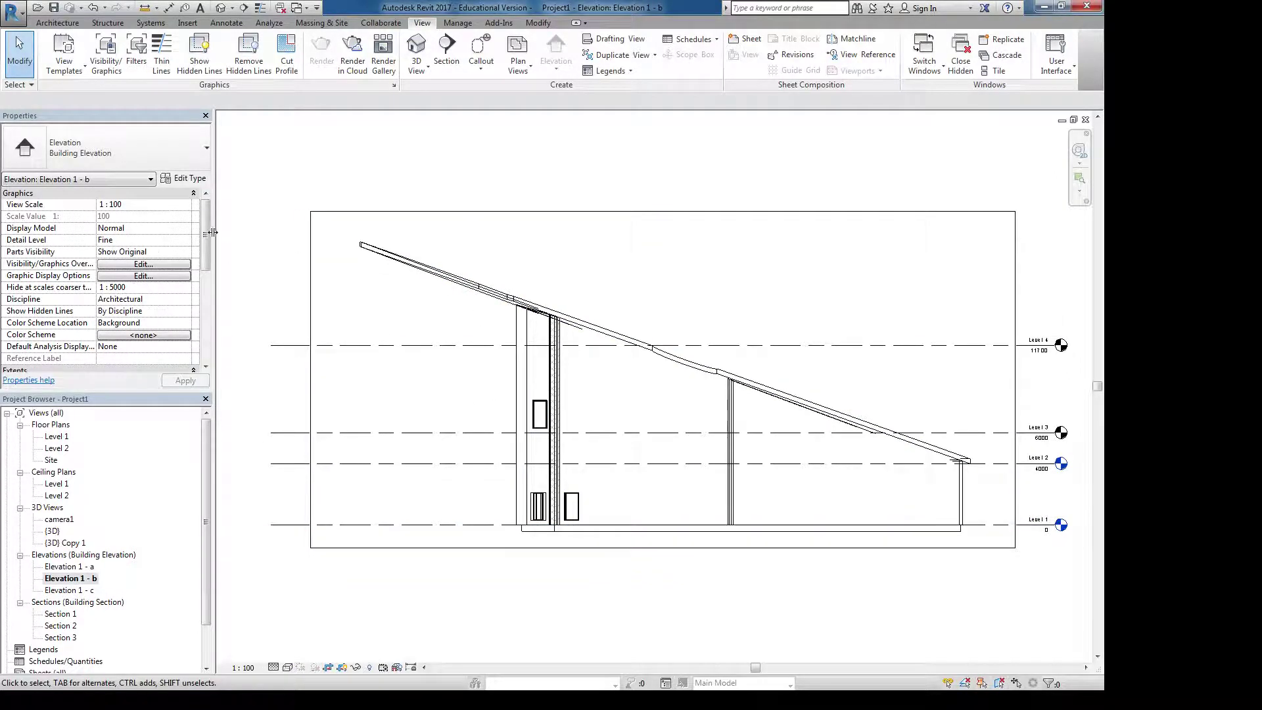
Check the shadow settings in the graphic display options of Elevation 1 - b, and leave without changes
click(154, 265)
click(1082, 91)
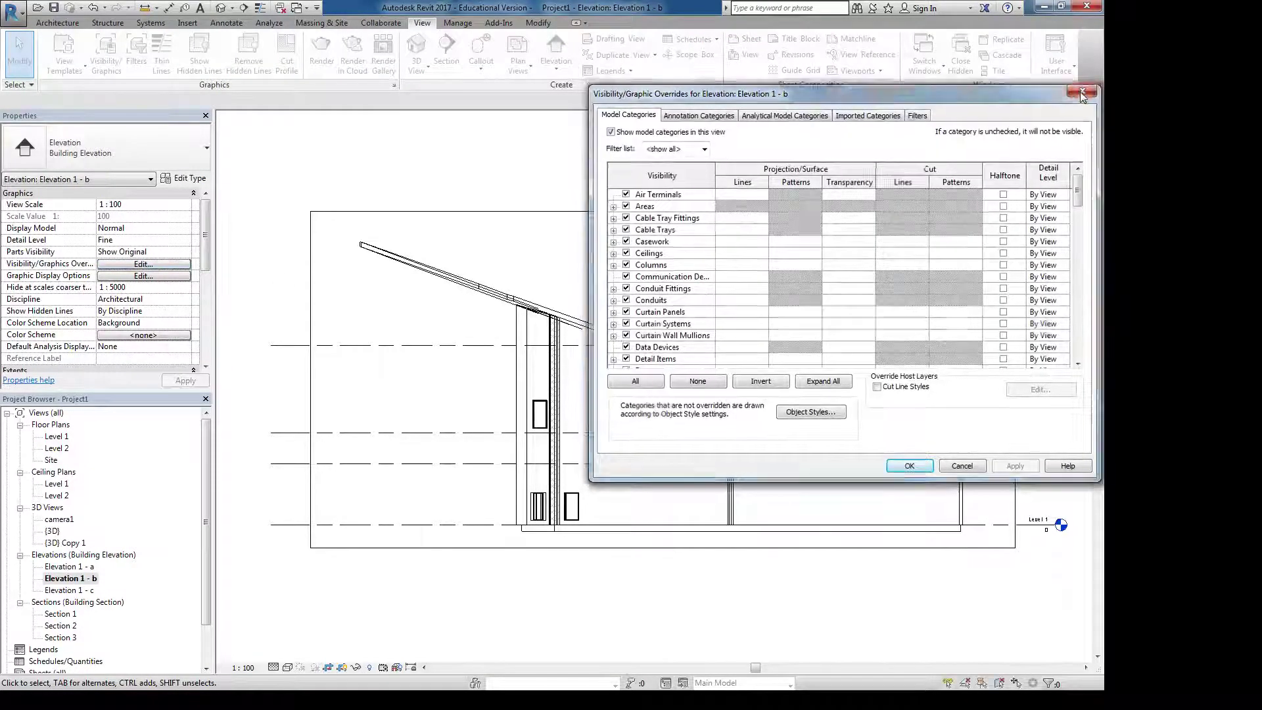
click(181, 276)
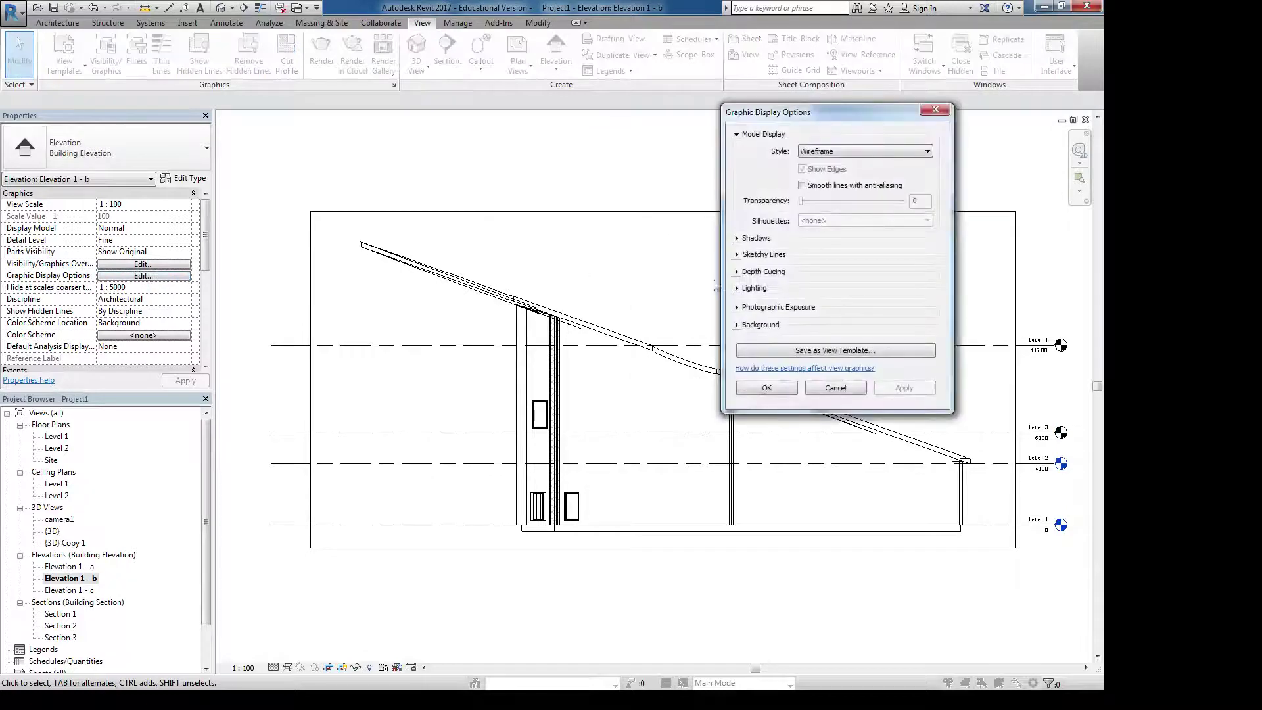
click(737, 237)
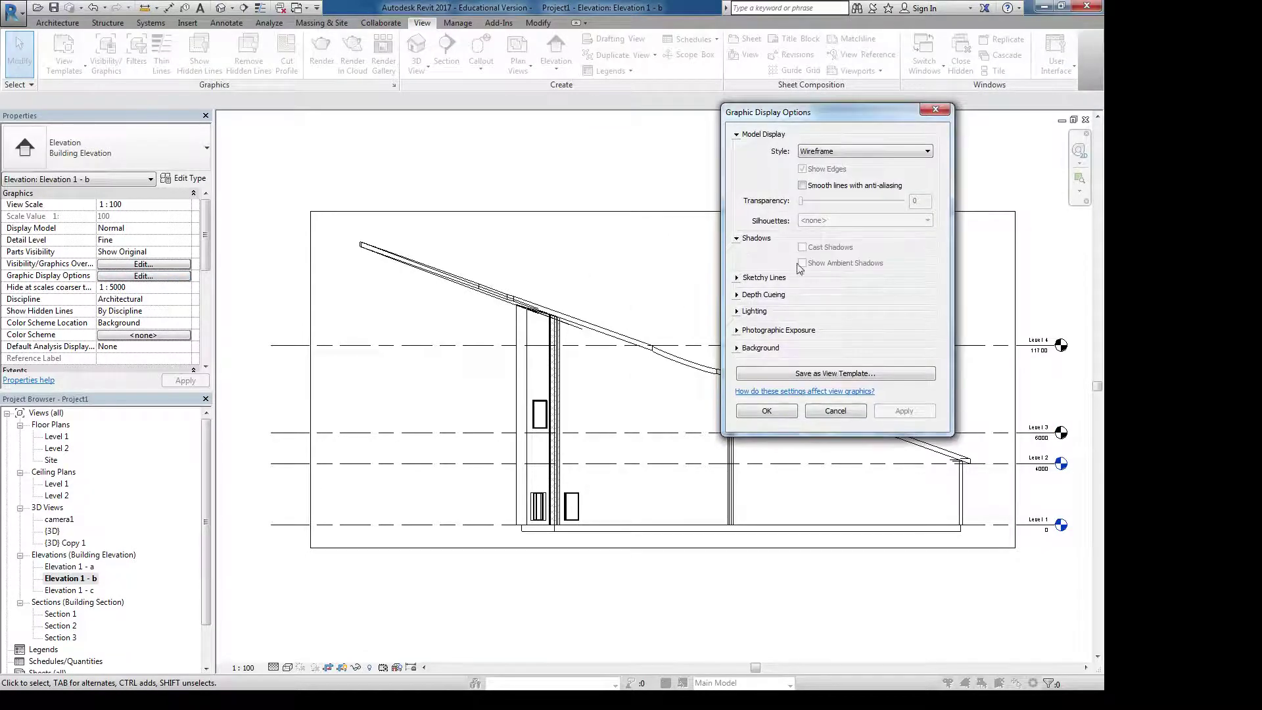
click(835, 410)
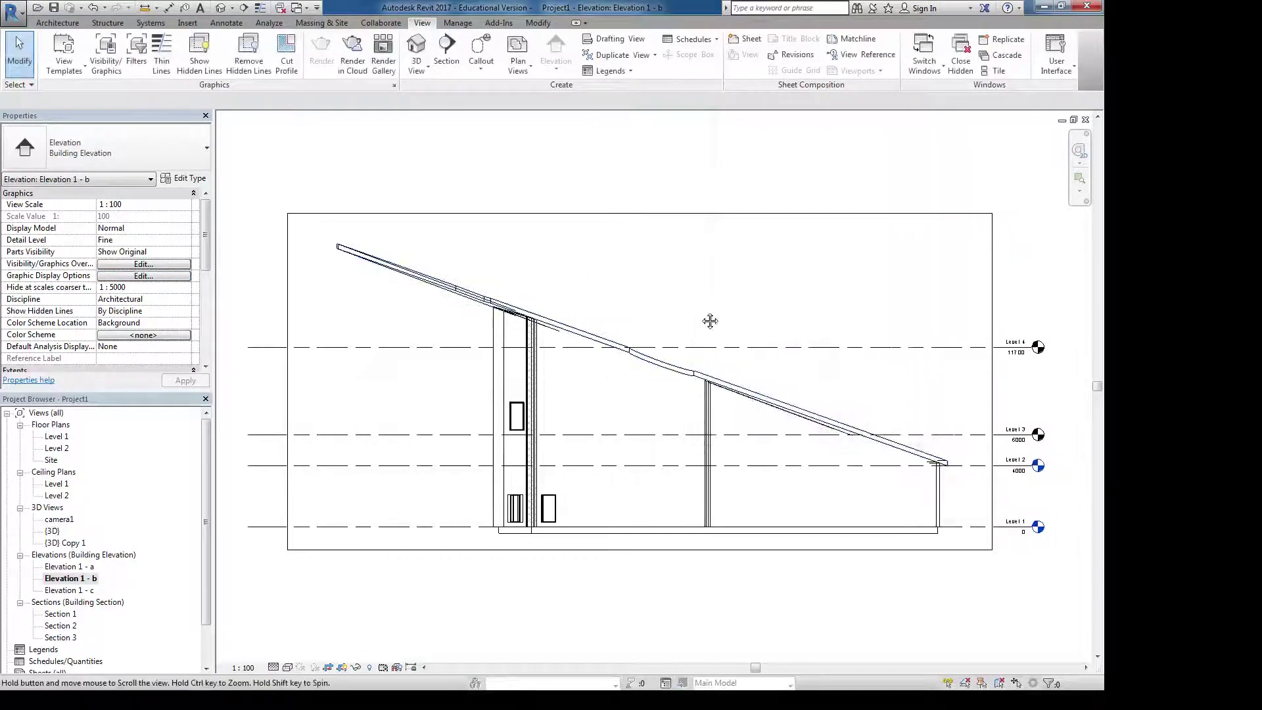
Delete the elevation marker inside the building, together with its elevation views, from the Level 1 floor plan
double_click(55, 436)
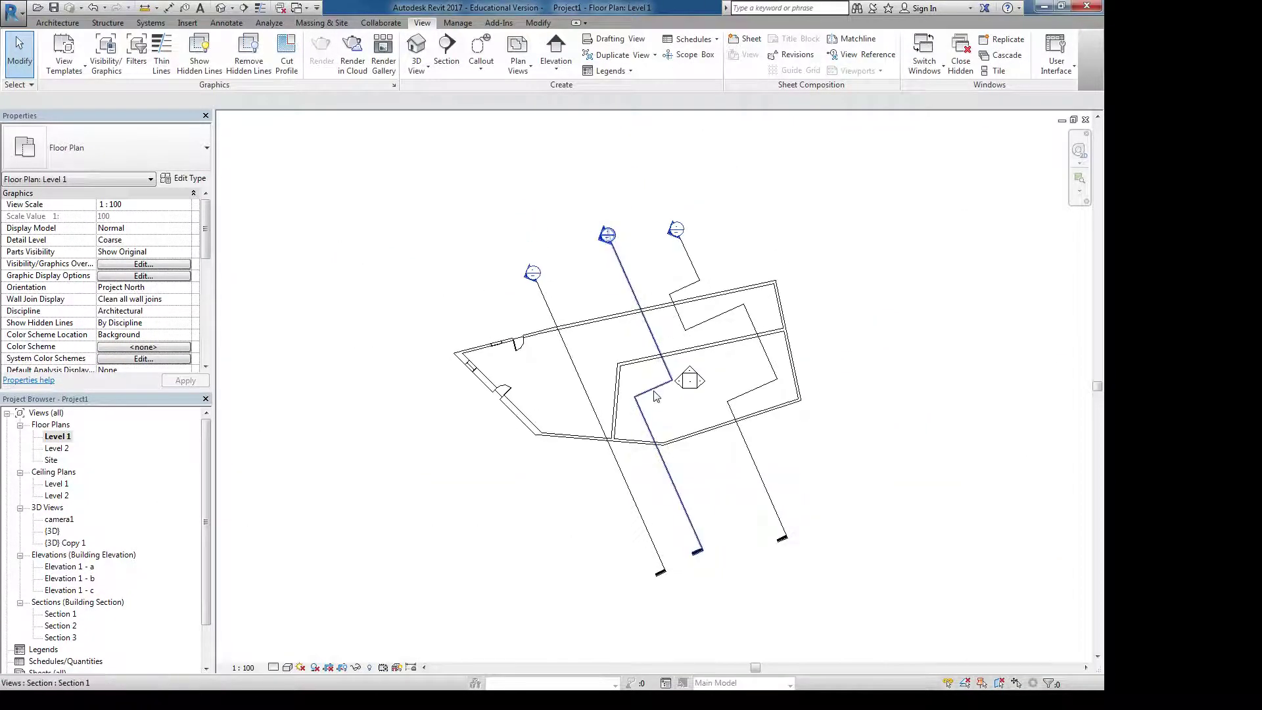
drag(660, 410, 710, 370)
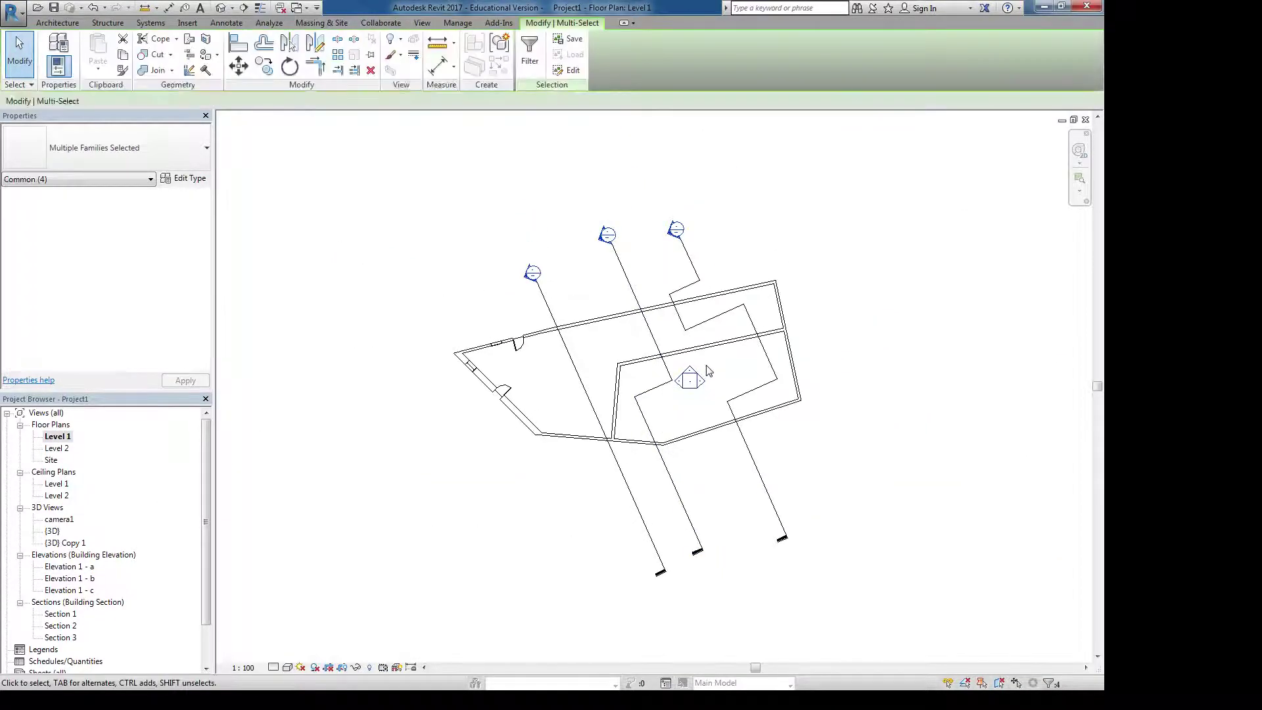
key(Delete)
click(594, 395)
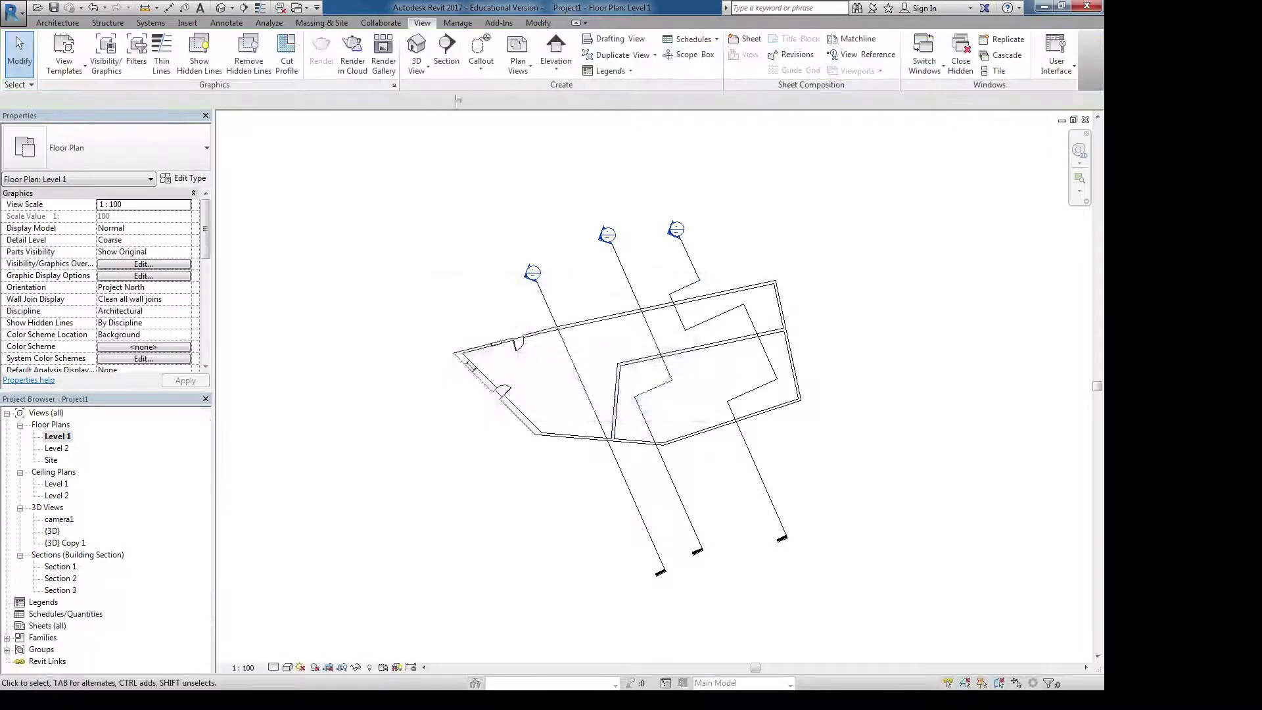
Place a building elevation marker outside the angled entrance wall, facing the building, and open its elevation view
click(551, 56)
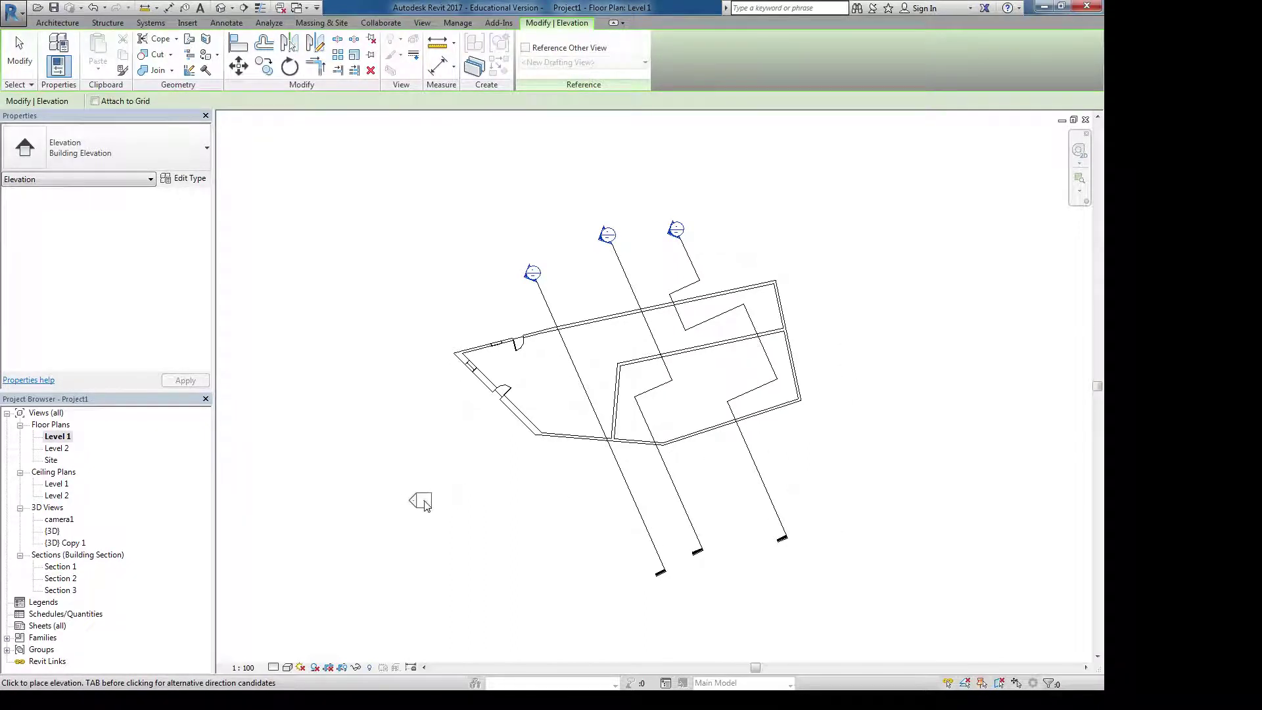
click(440, 475)
key(Escape)
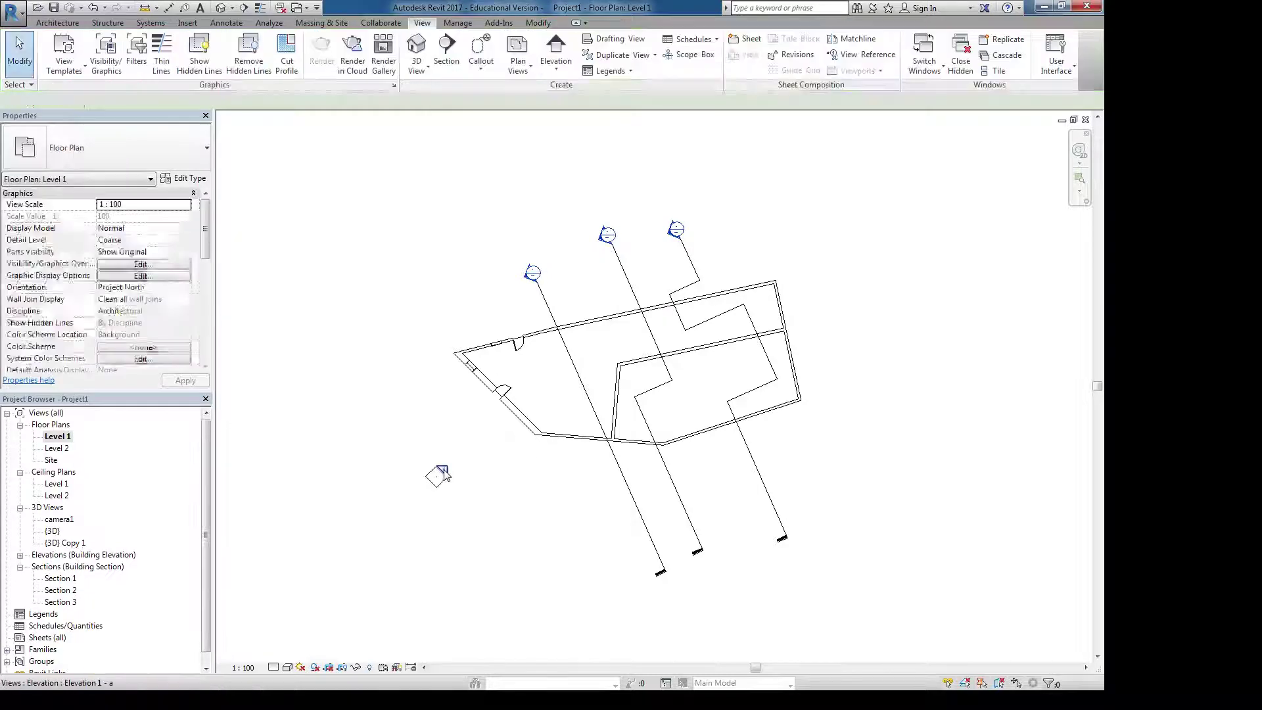
double_click(441, 475)
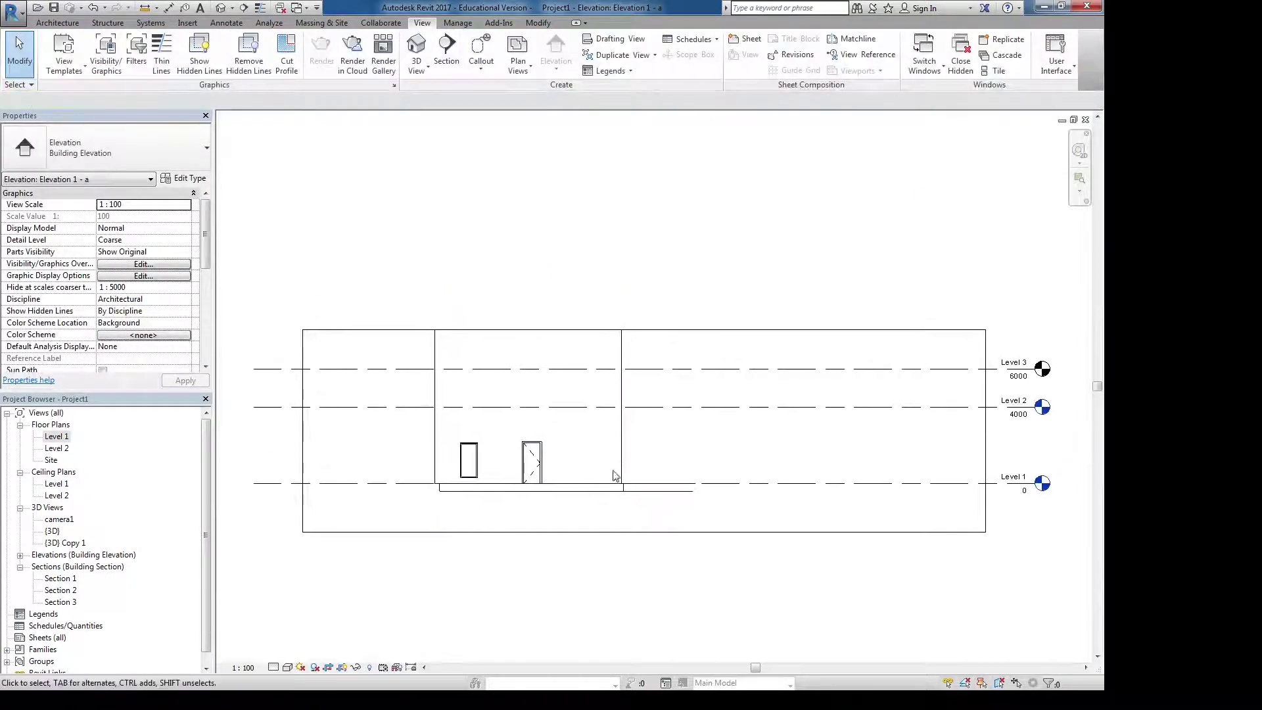
Extend the upper edge of the elevation's crop region until it encloses the whole sloping roof
click(690, 330)
scroll(676, 399, down, 2)
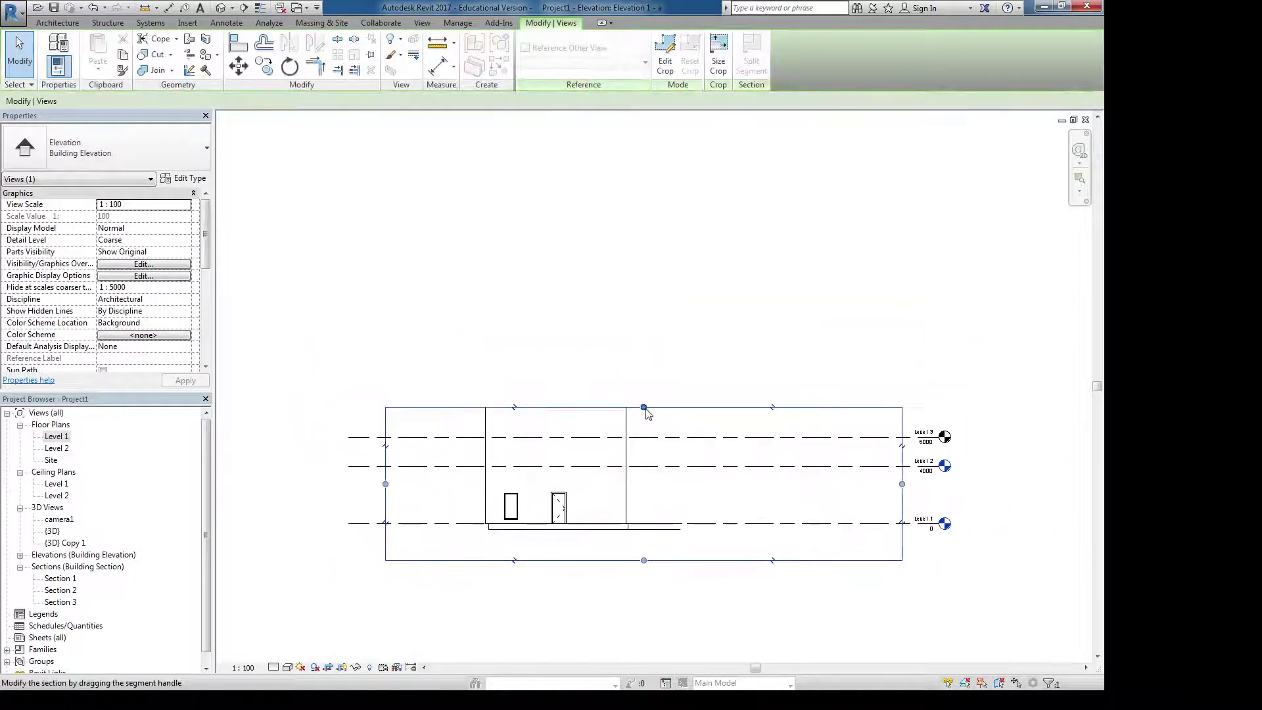
drag(646, 412, 643, 234)
click(282, 256)
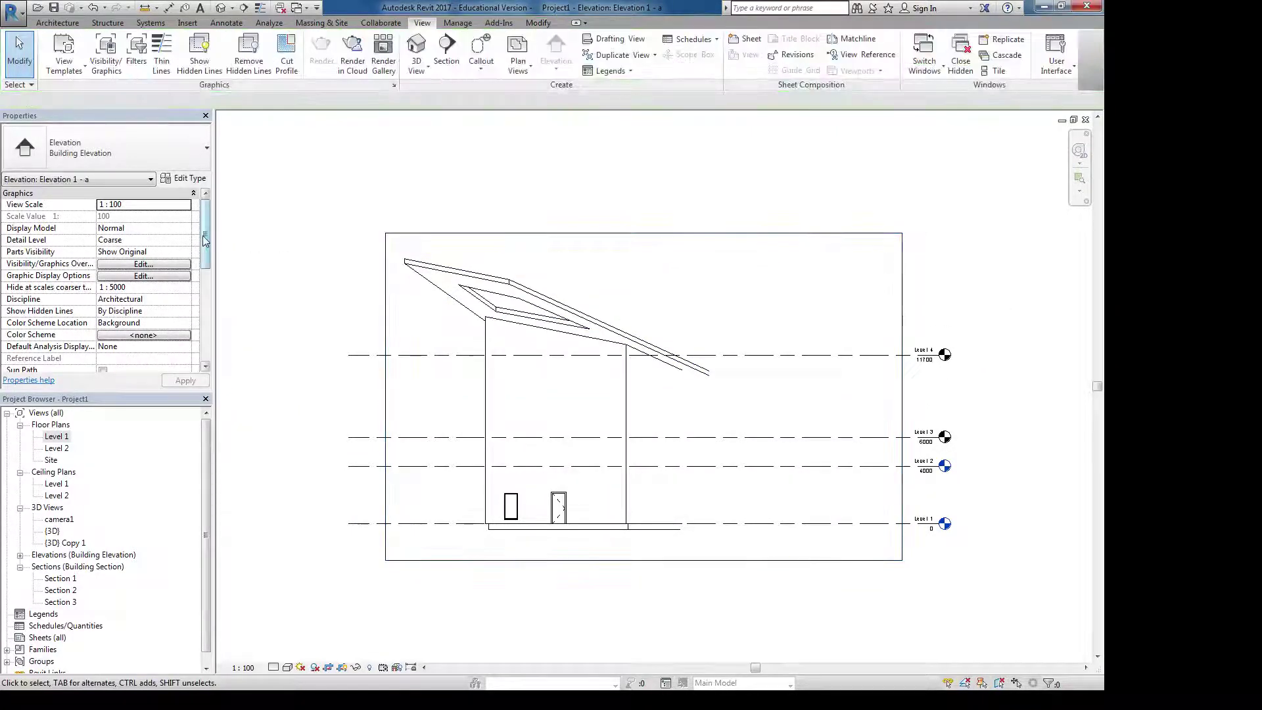
Extend Elevation 1 - a's far clip offset to about 40498 in the Level 1 plan, past the whole building, and reopen the elevation
scroll(205, 241, down, 3)
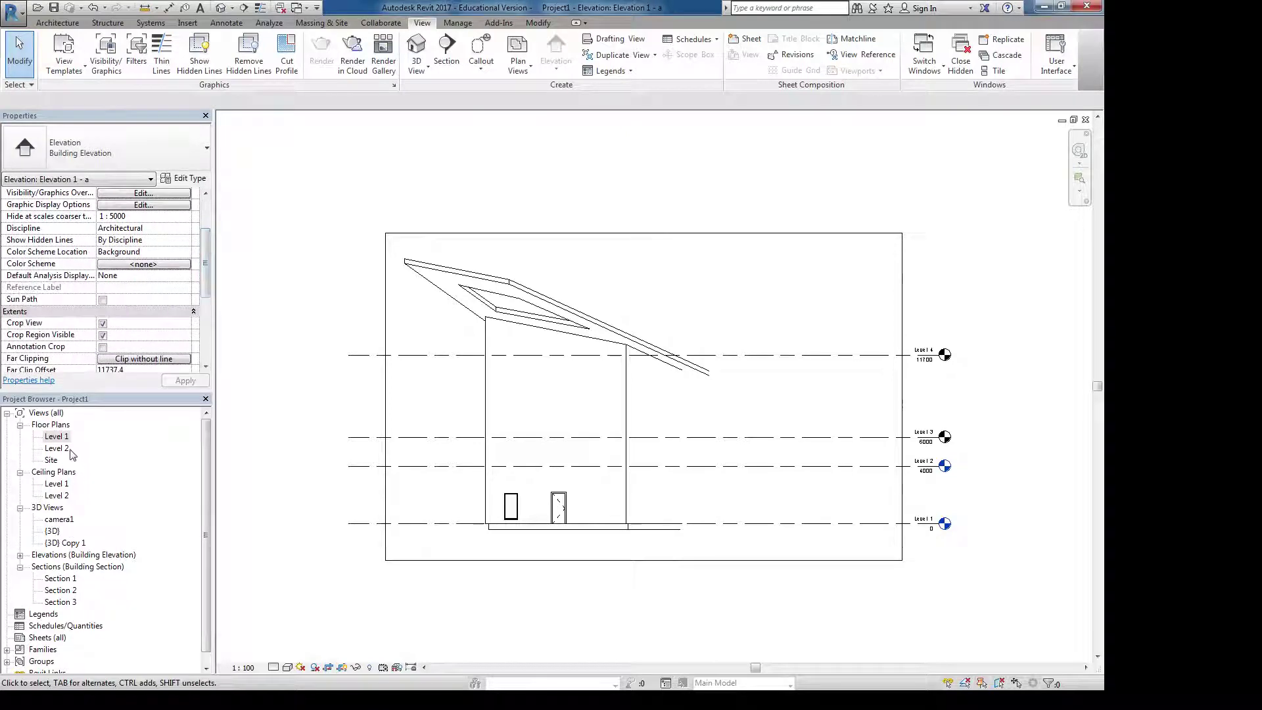
double_click(57, 436)
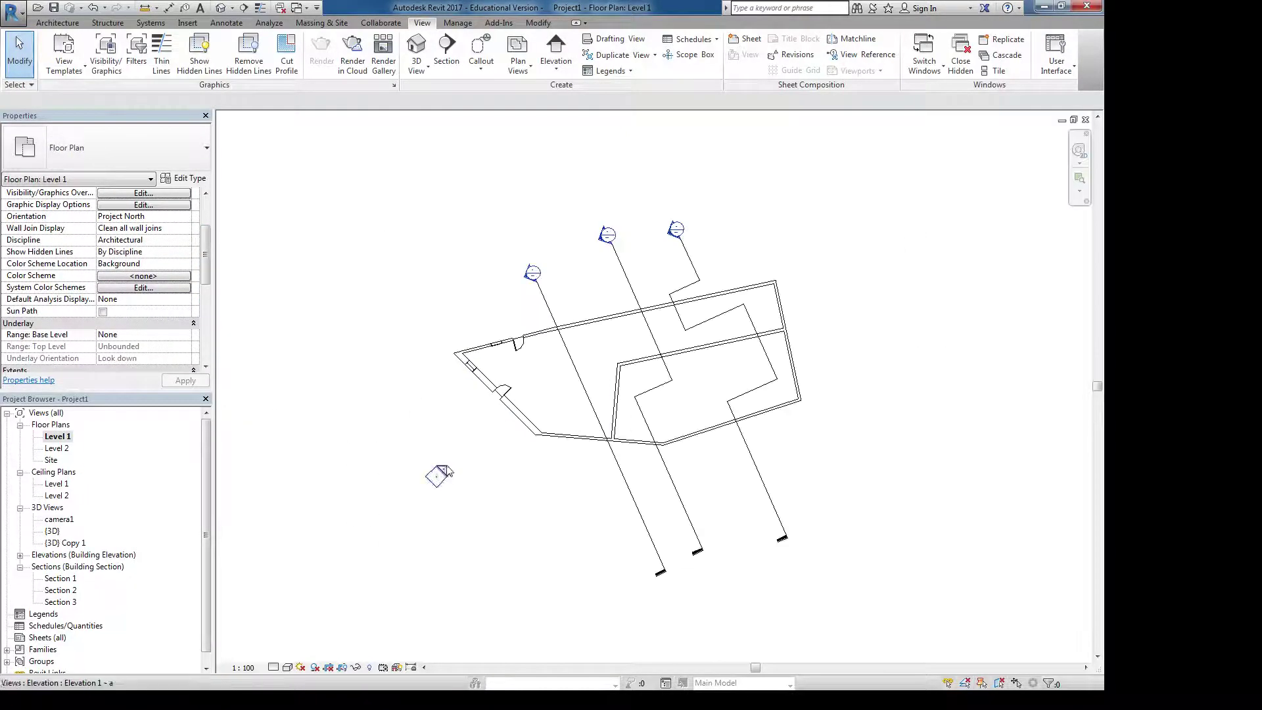
click(445, 472)
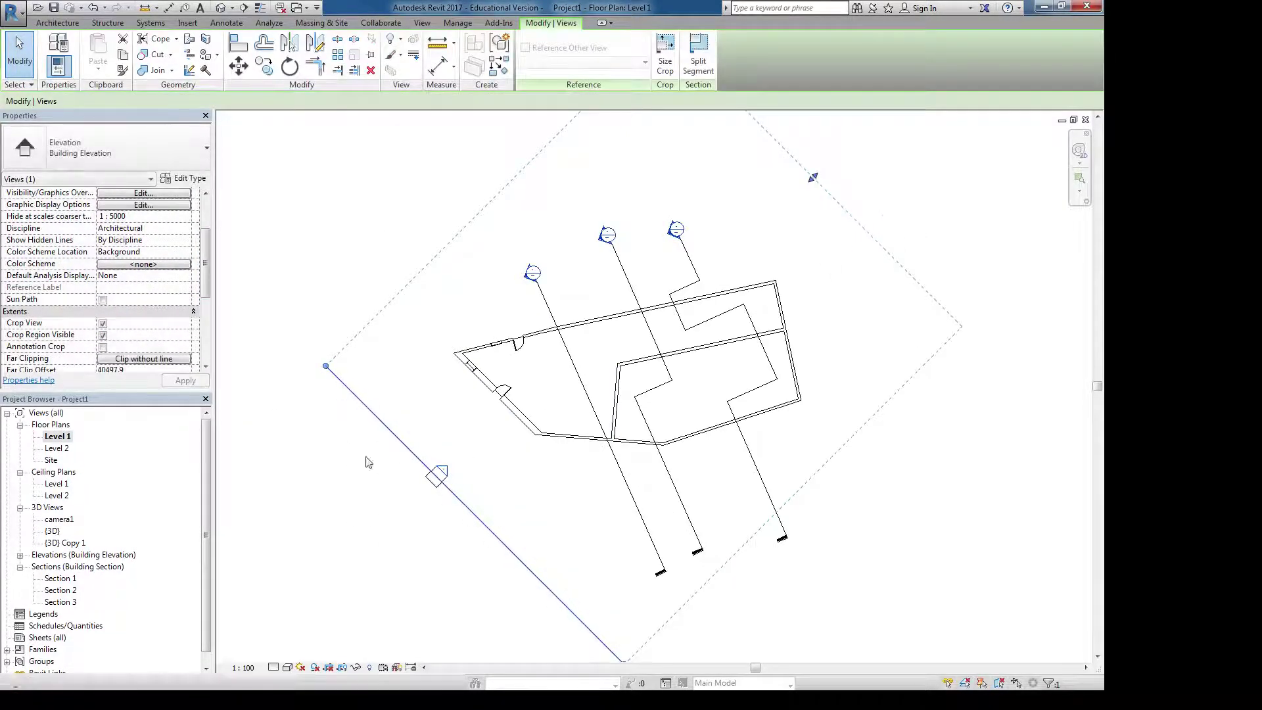
click(253, 513)
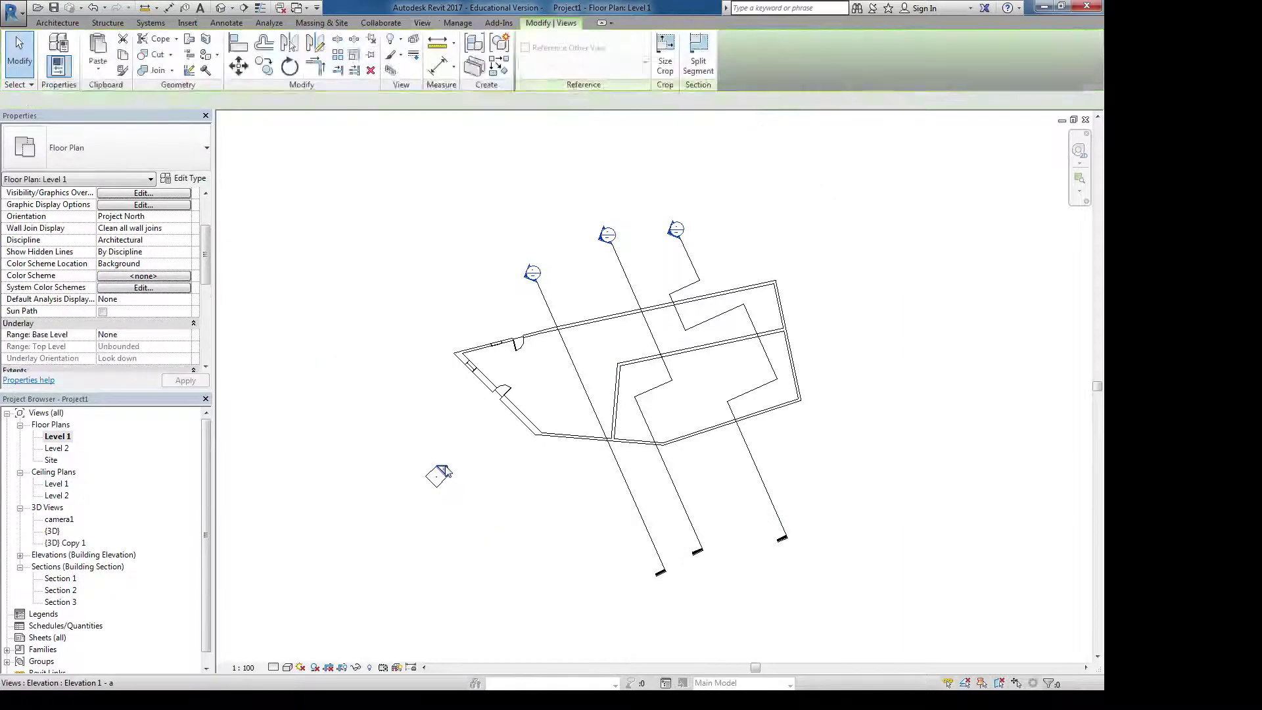
double_click(445, 472)
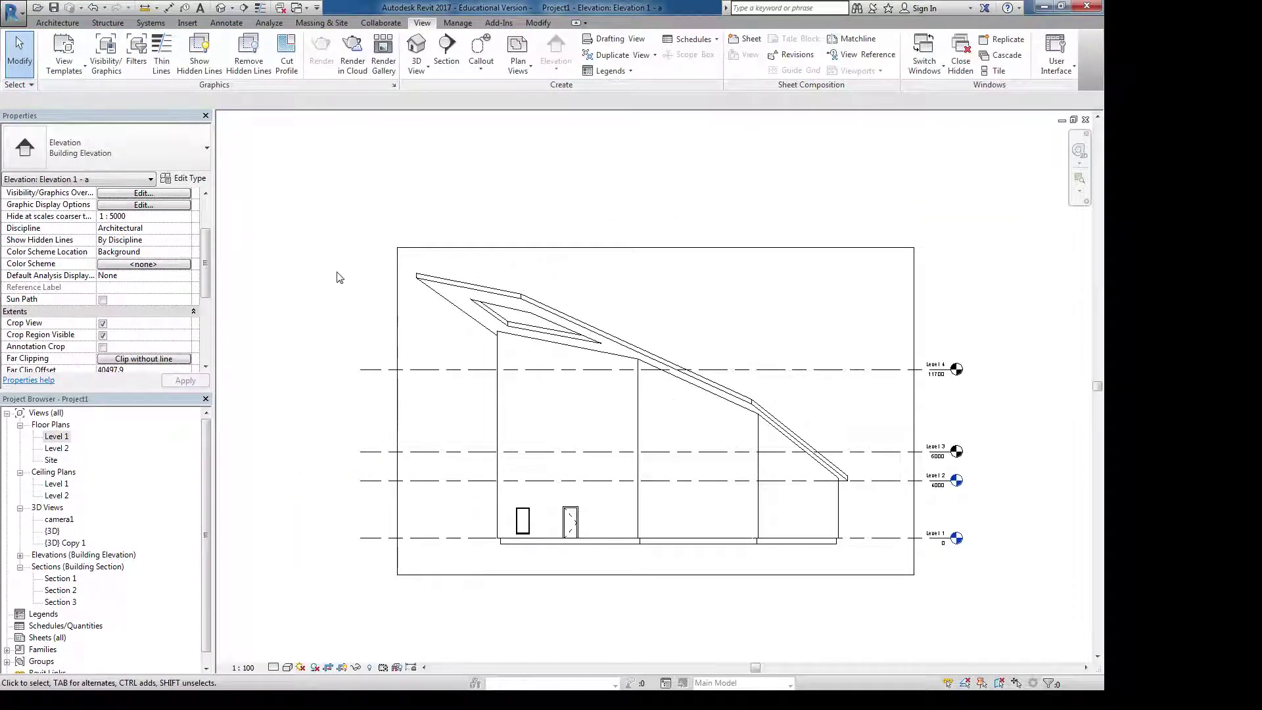
Turn on shadows for Elevation 1 - a, and enable anti-aliased smooth lines and ambient shadows in its graphic display options
click(315, 667)
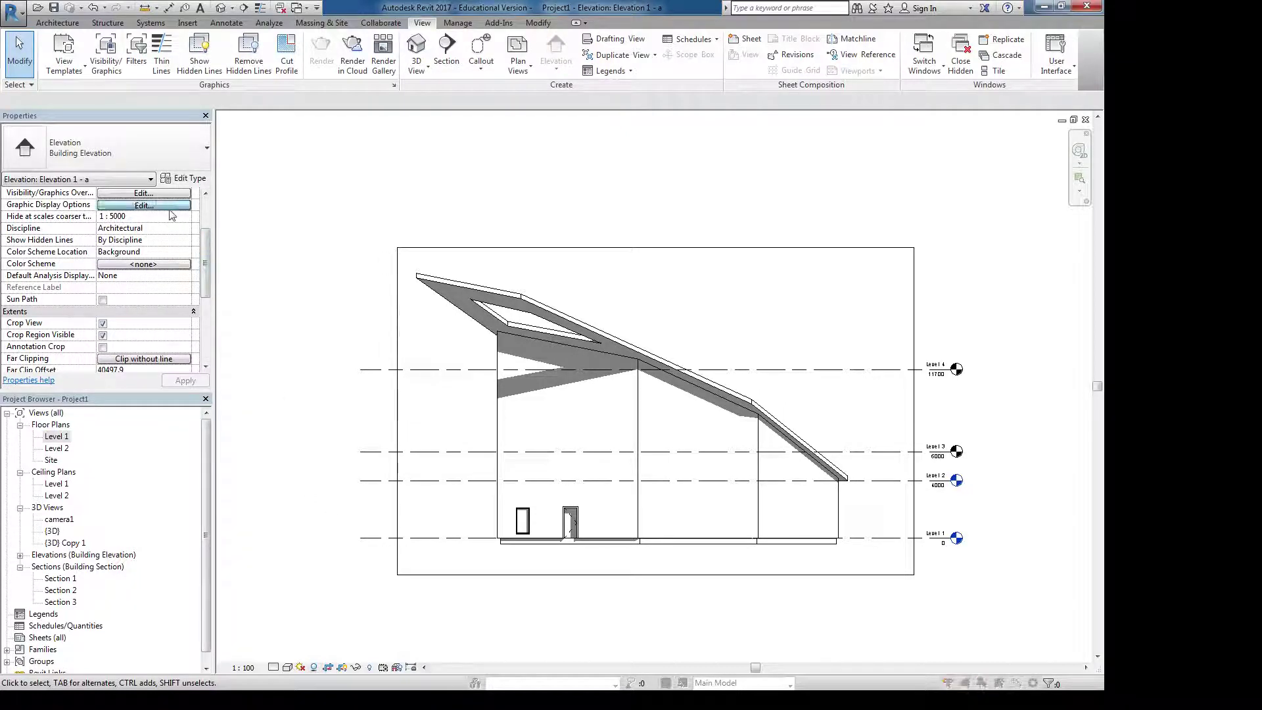
click(145, 205)
click(803, 186)
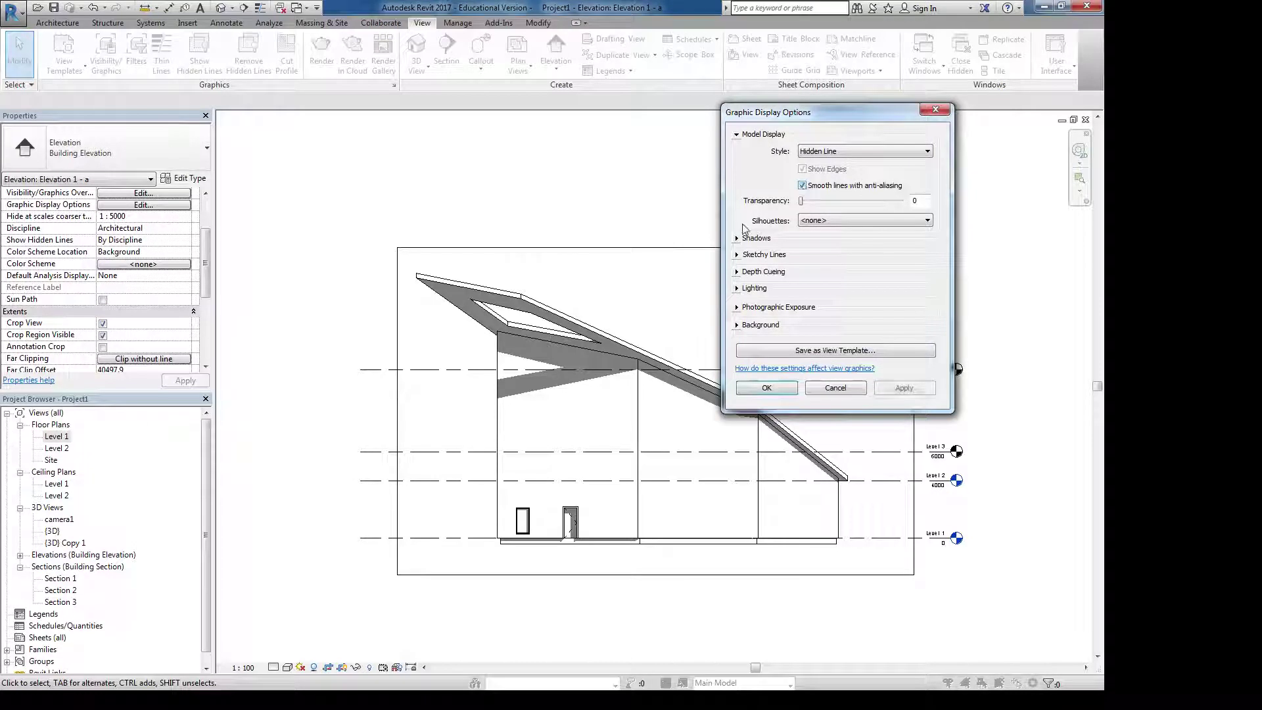
click(737, 238)
click(802, 263)
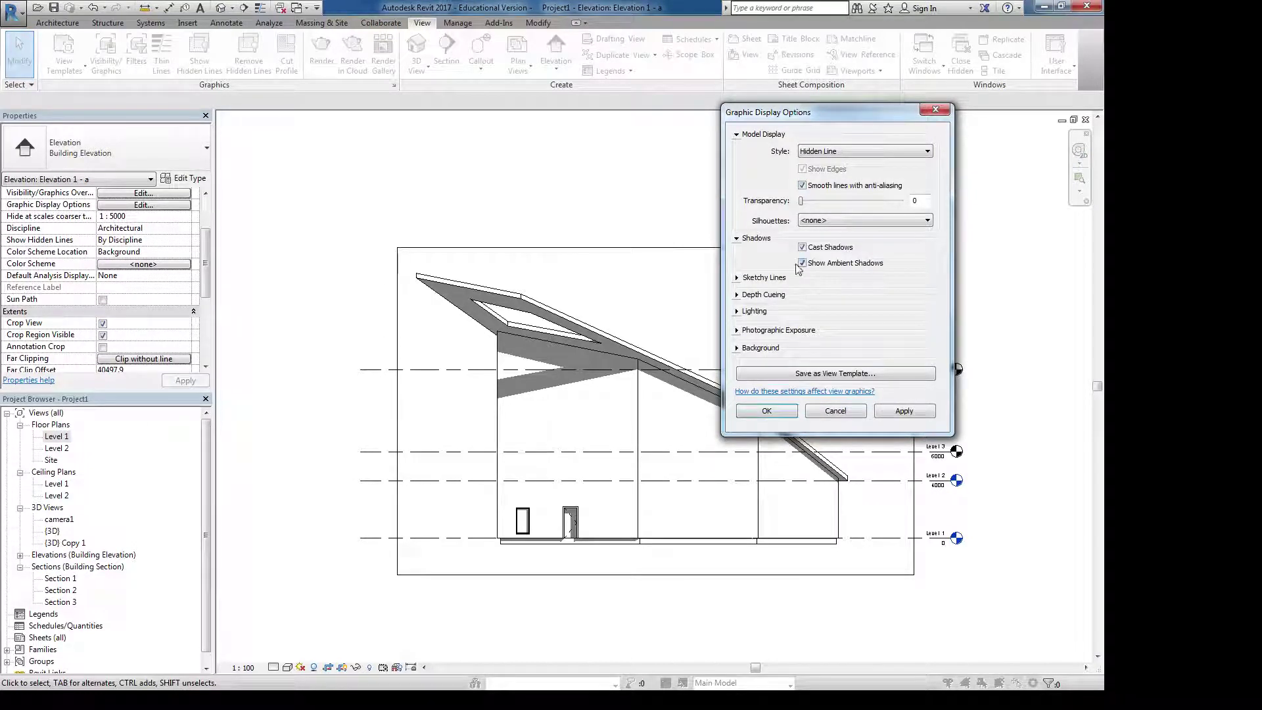
Enable Show Depth with fade from 0 to 100, inspect the effect on the elevation, and accept the graphic display options
click(737, 294)
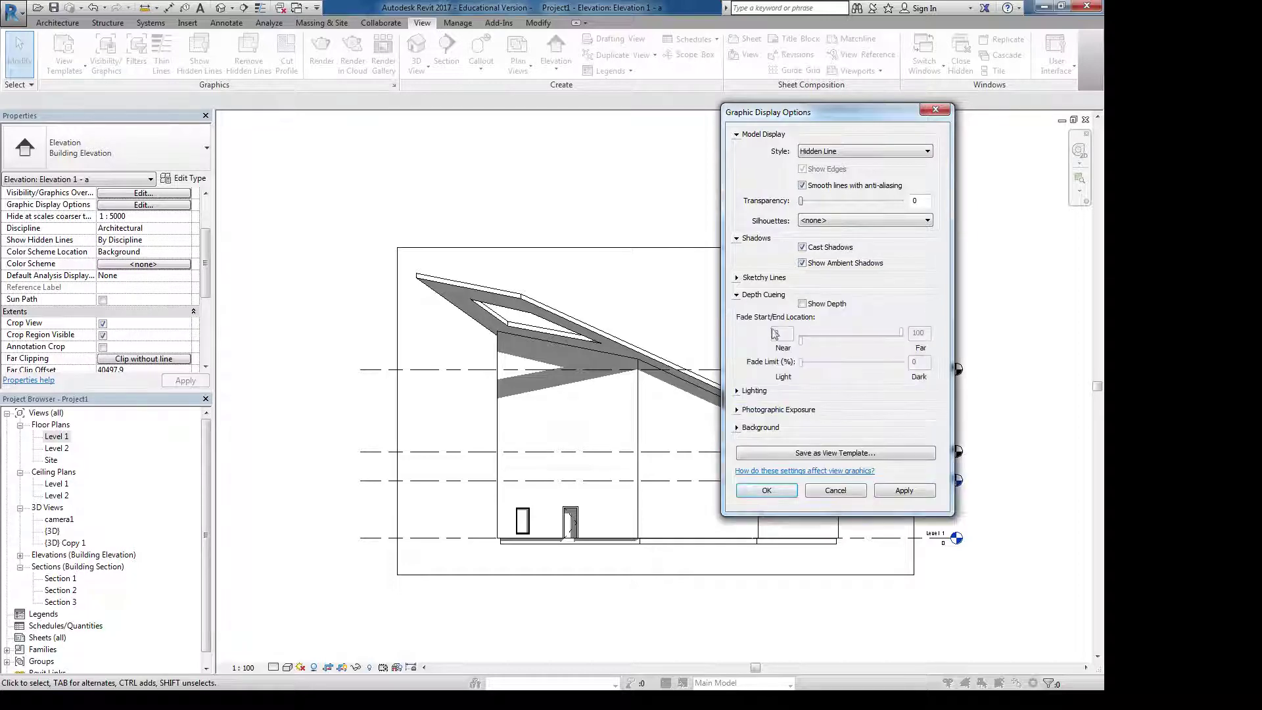
click(802, 304)
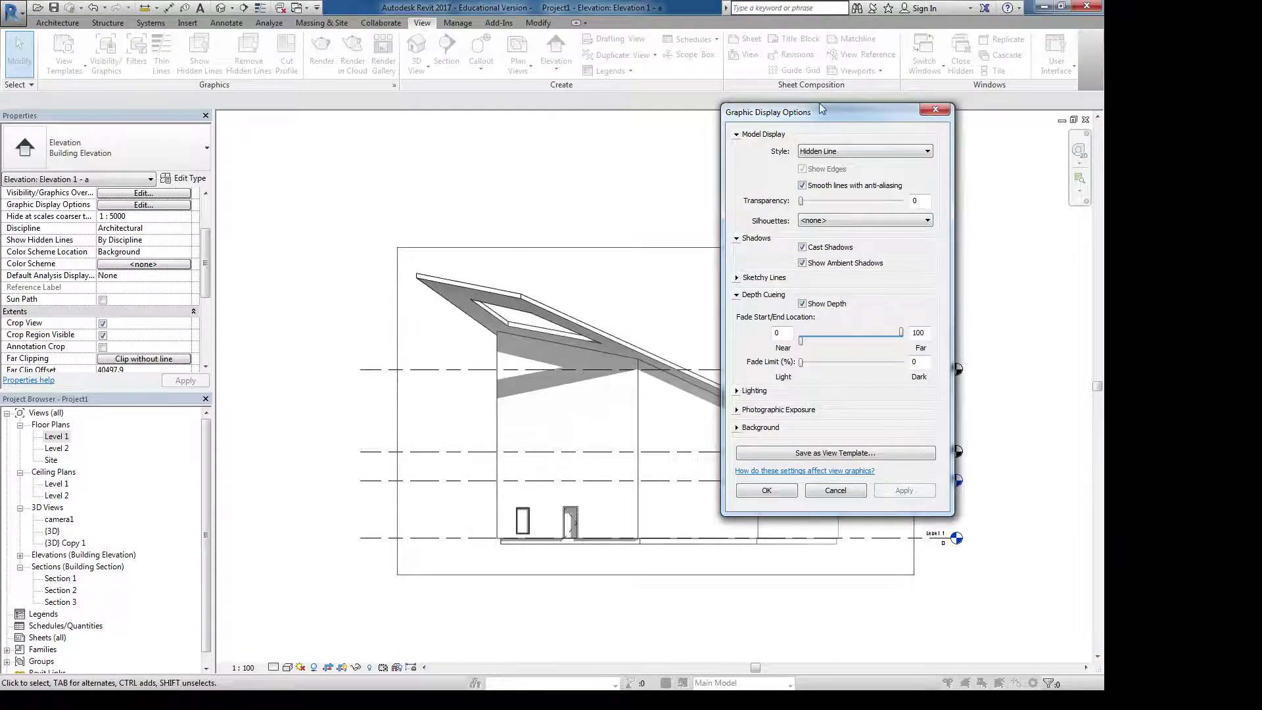
drag(819, 106, 114, 682)
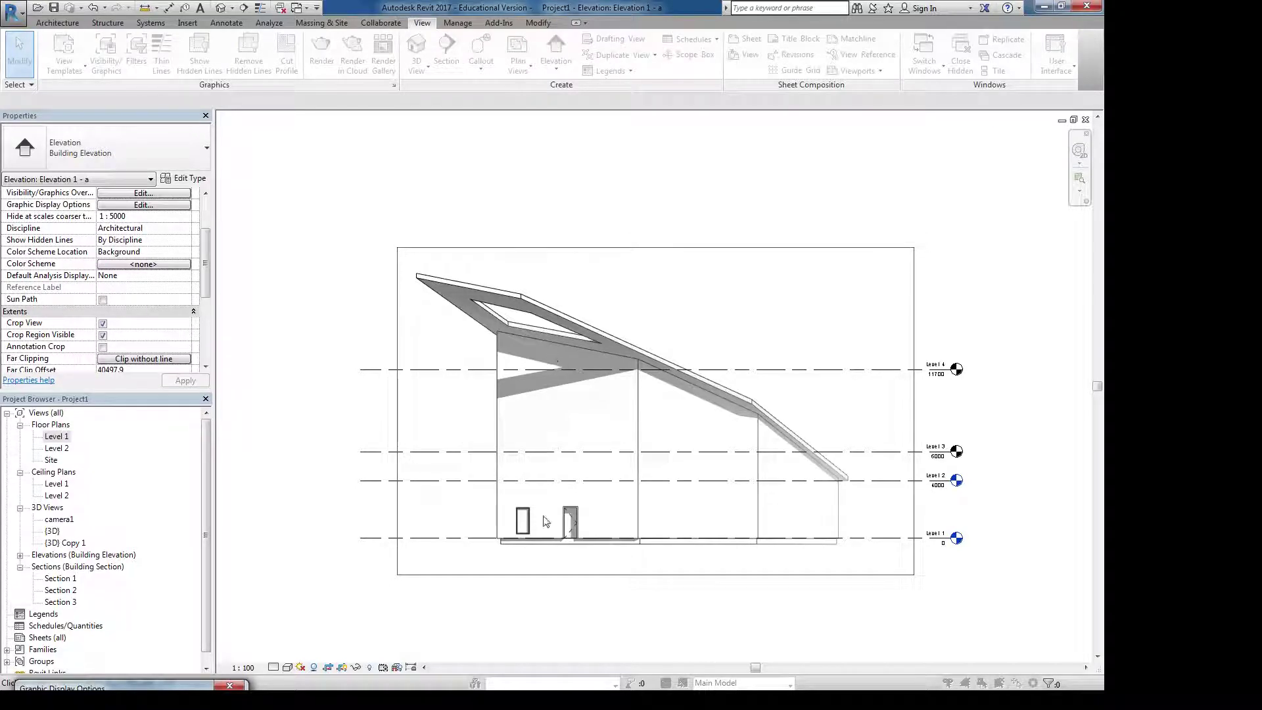
click(129, 687)
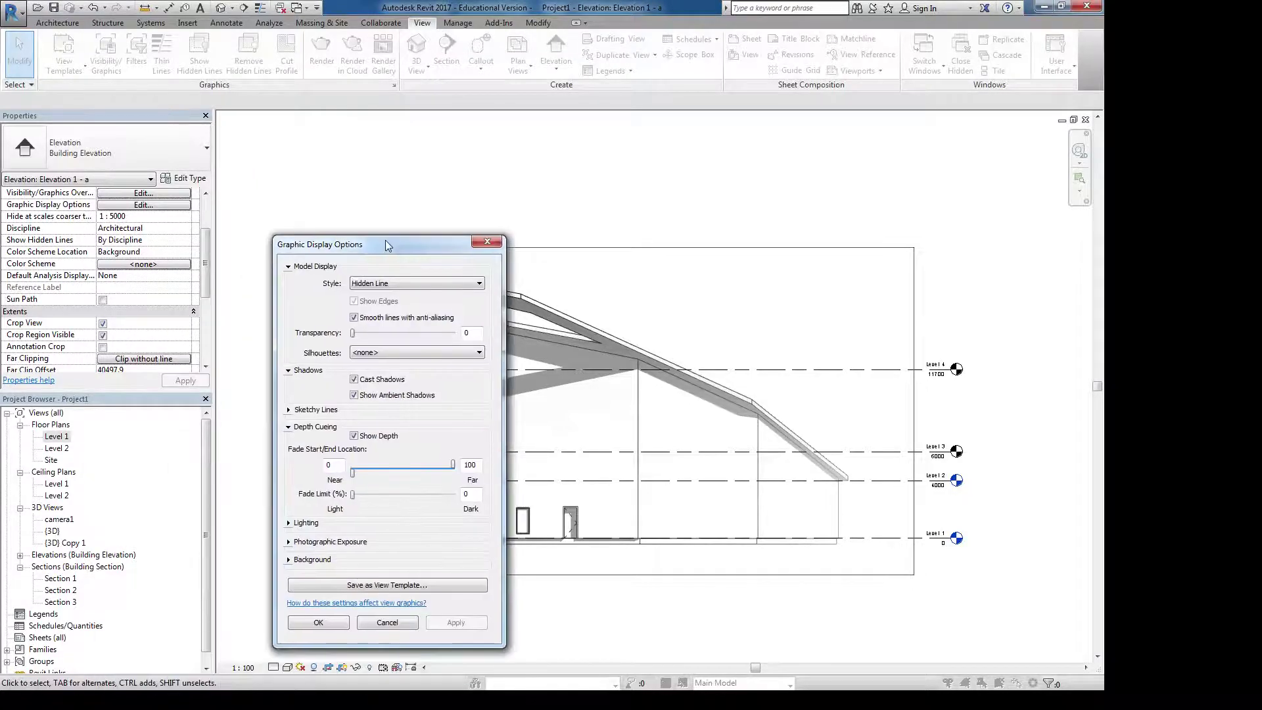
mouse_move(431, 244)
mouse_down()
mouse_move(728, 136)
mouse_move(802, 141)
mouse_up()
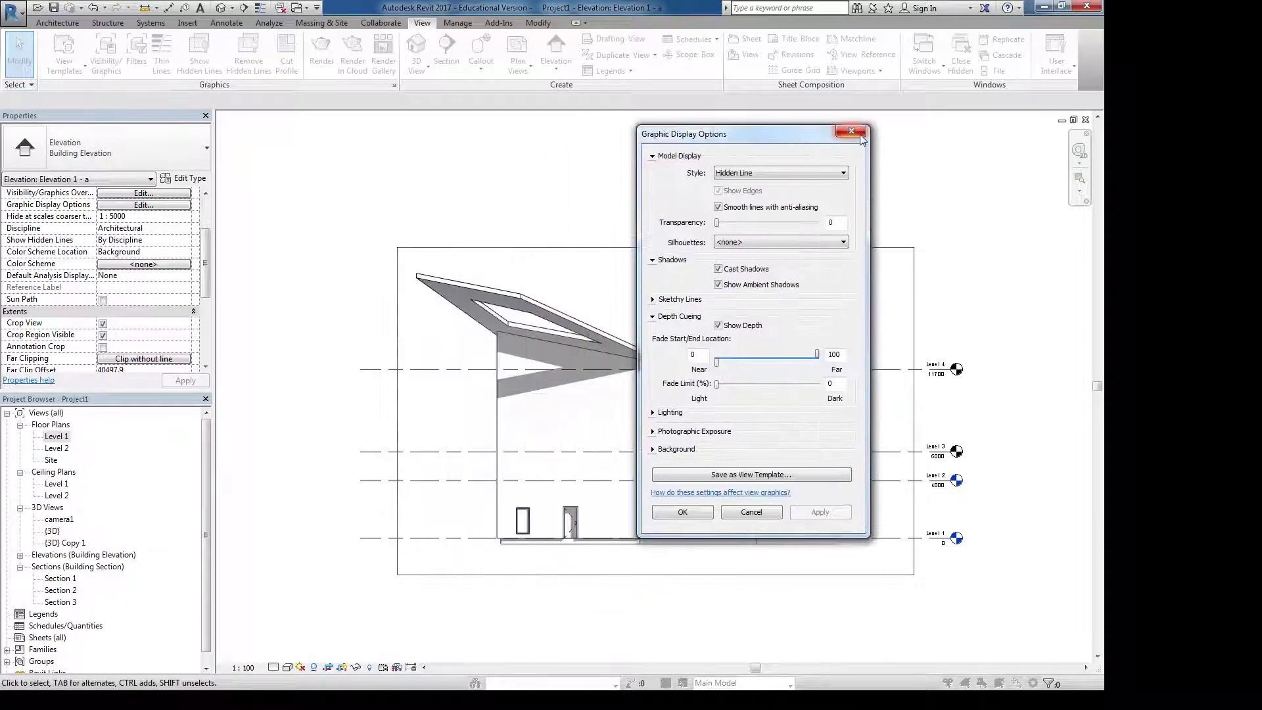
click(682, 512)
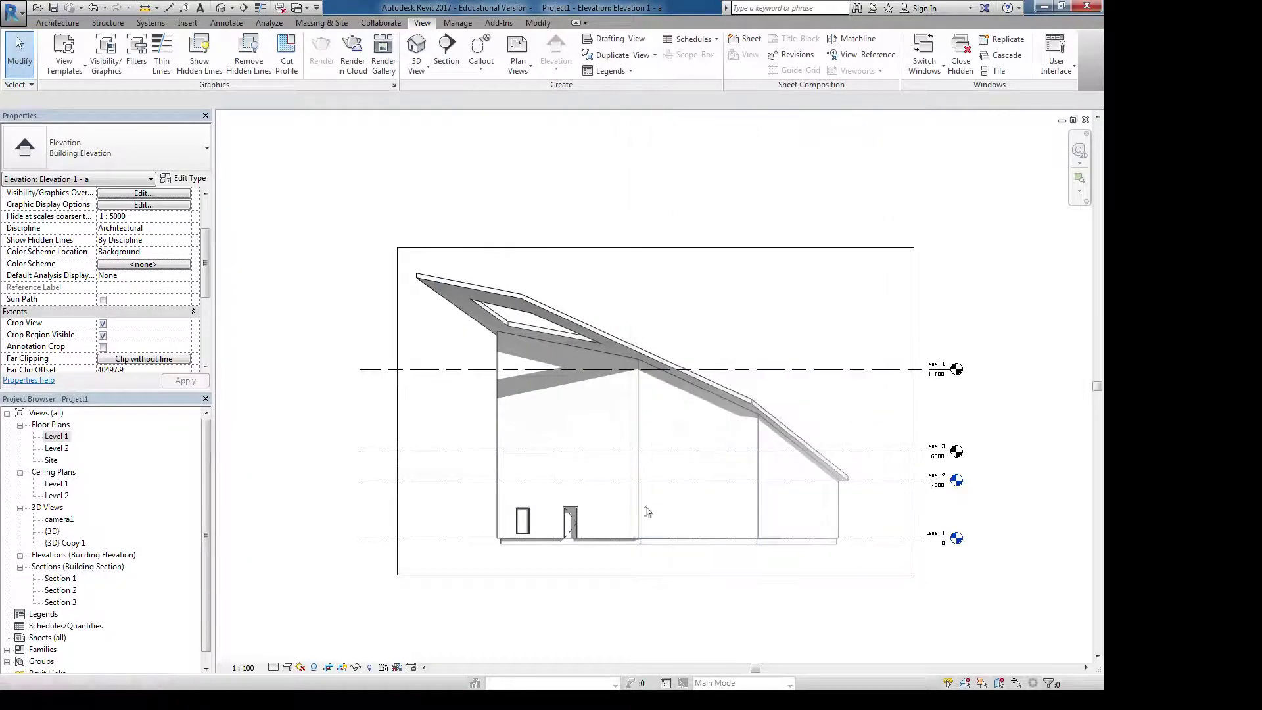
Open the view range settings of the Level 1 floor plan with the sample view range illustration shown, keeping the plan visible
double_click(54, 437)
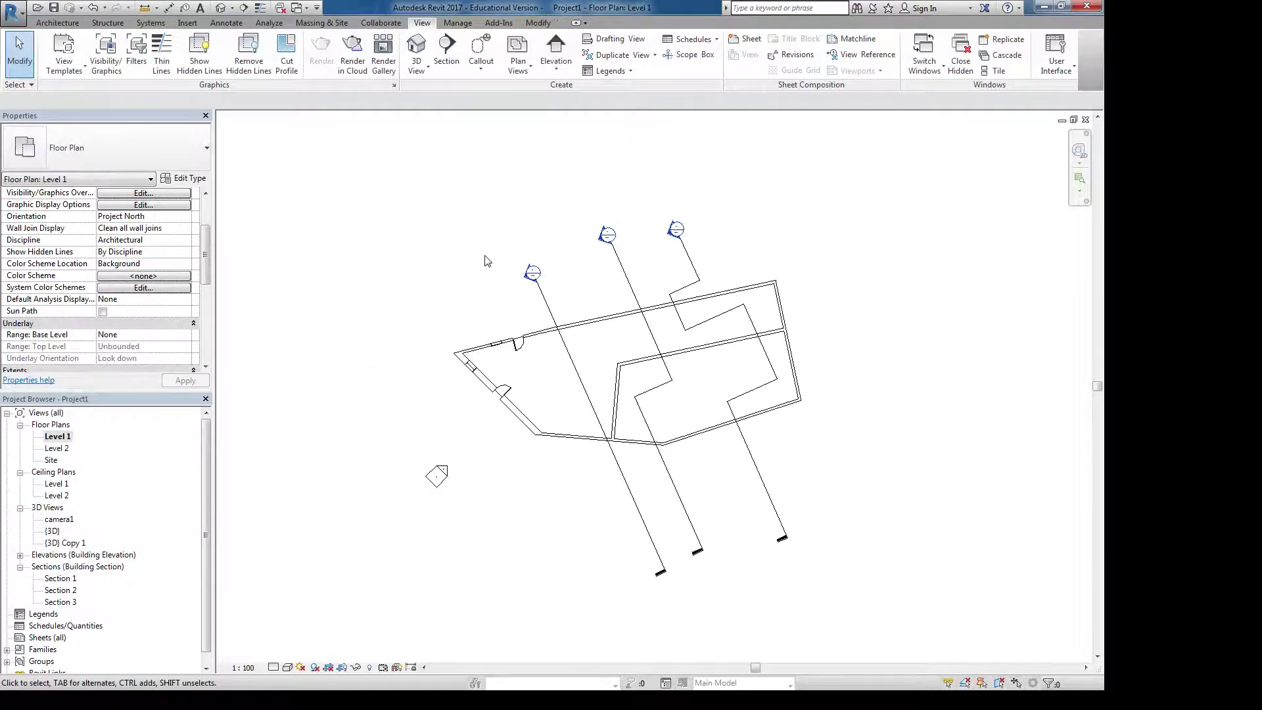
scroll(440, 262, up, 1)
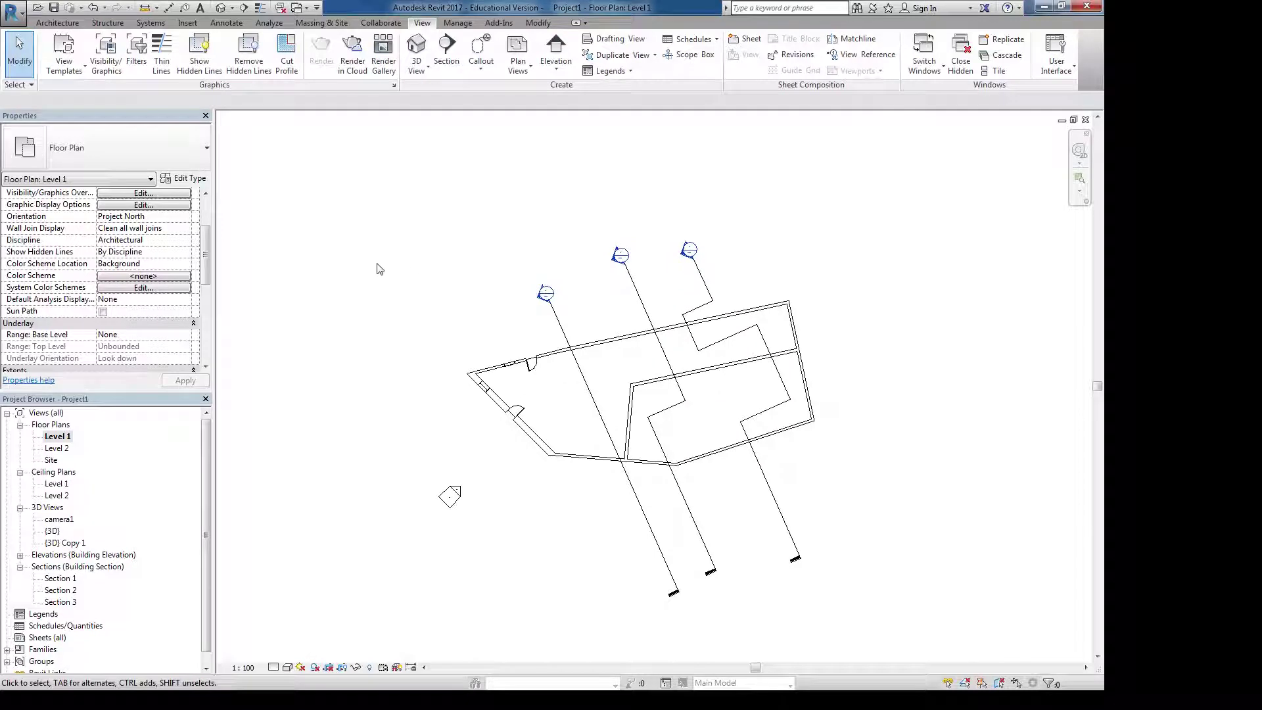
click(207, 193)
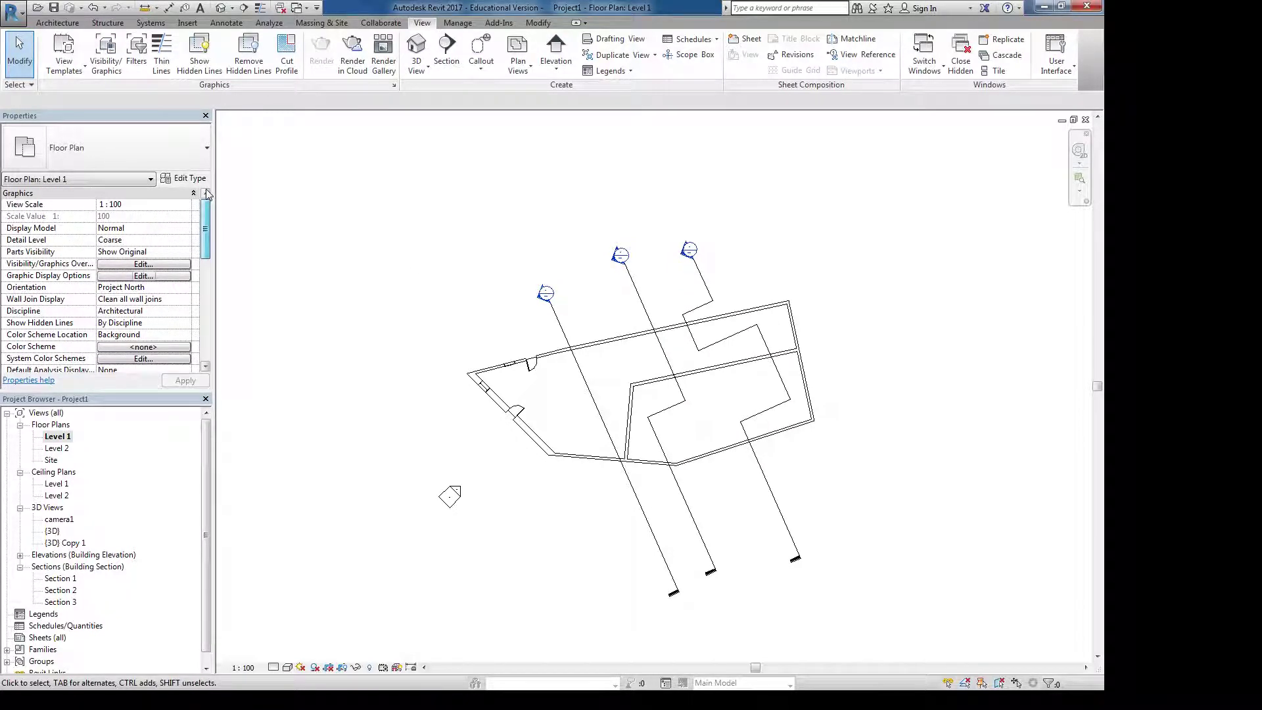
scroll(207, 211, down, 1)
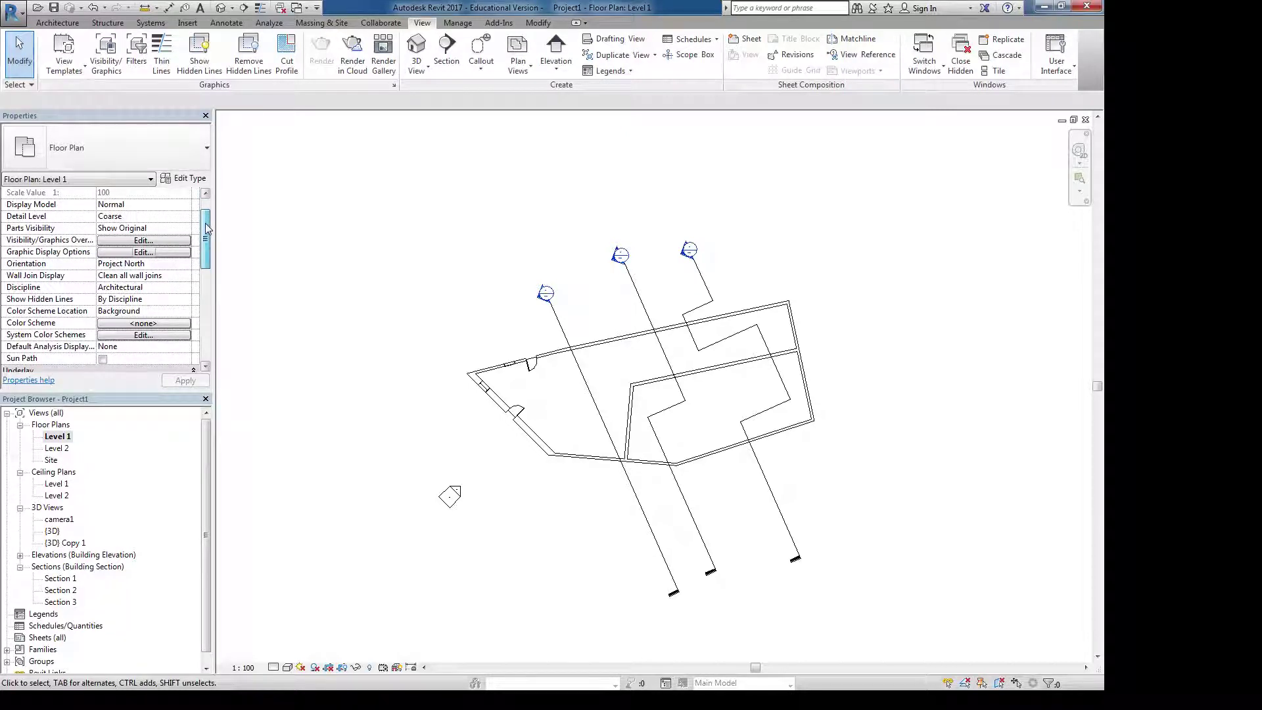
drag(206, 223, 203, 280)
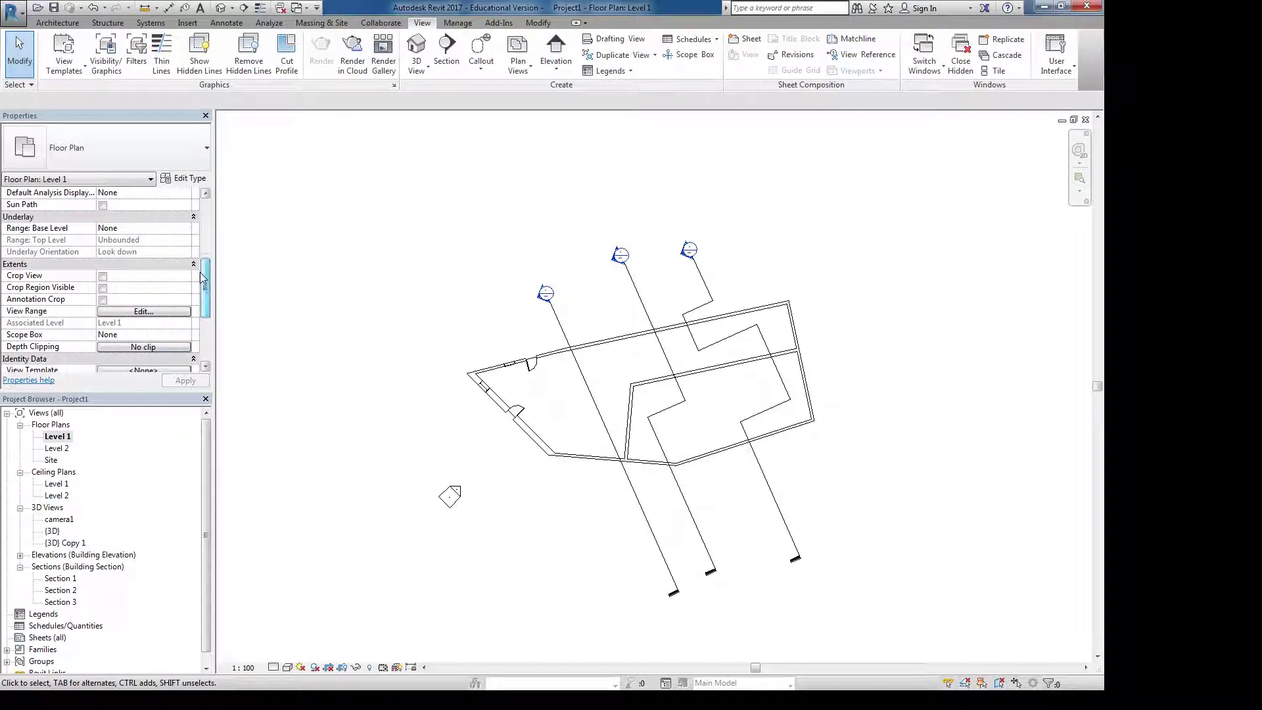
click(159, 312)
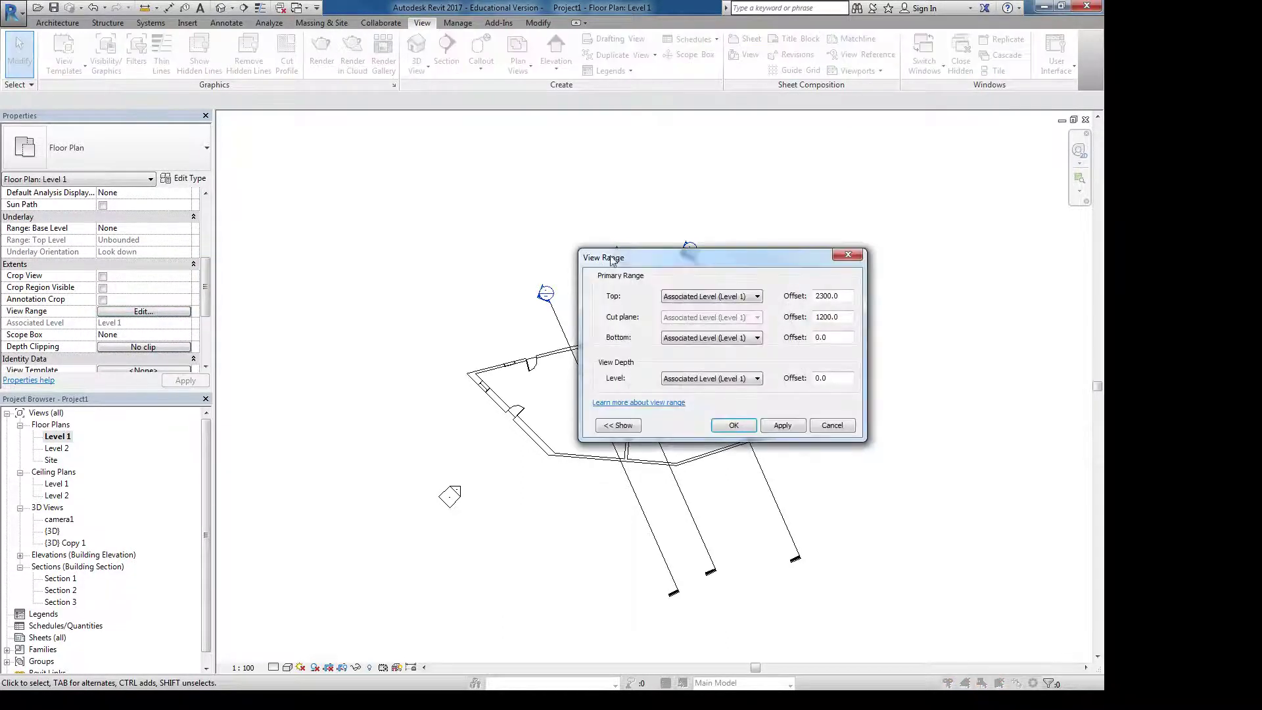
drag(615, 260, 583, 96)
click(570, 261)
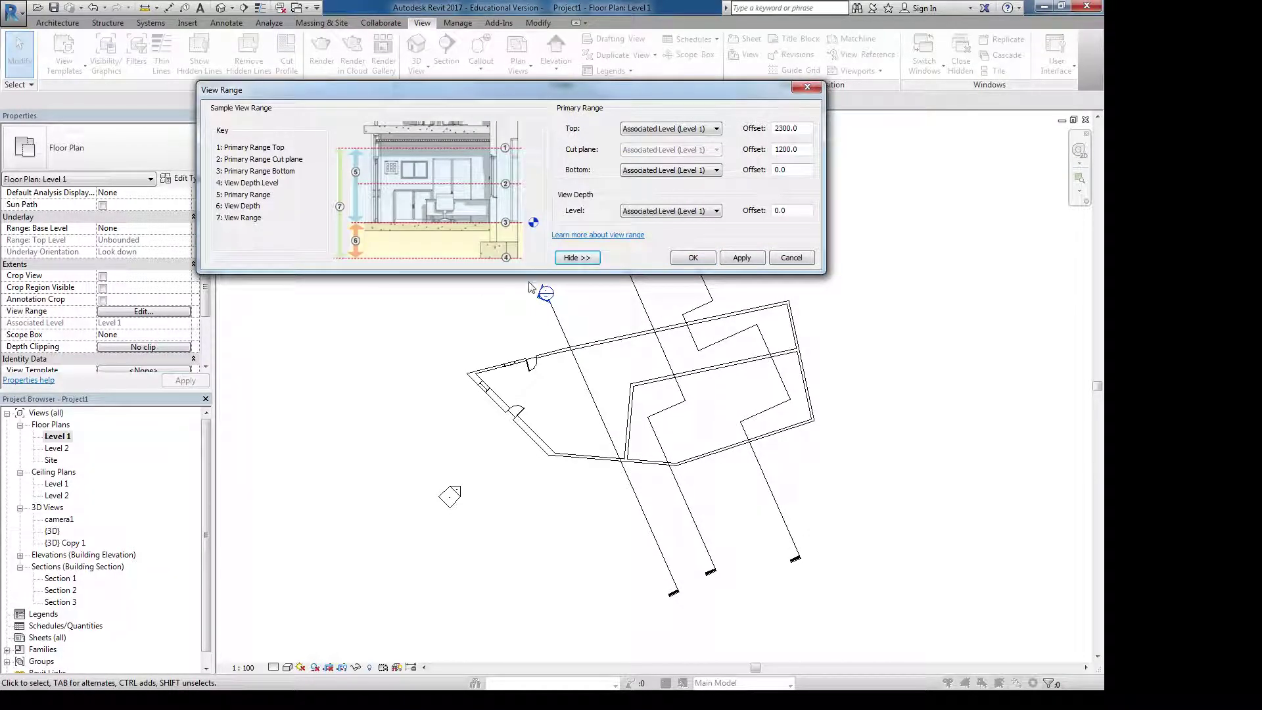
click(577, 259)
click(577, 258)
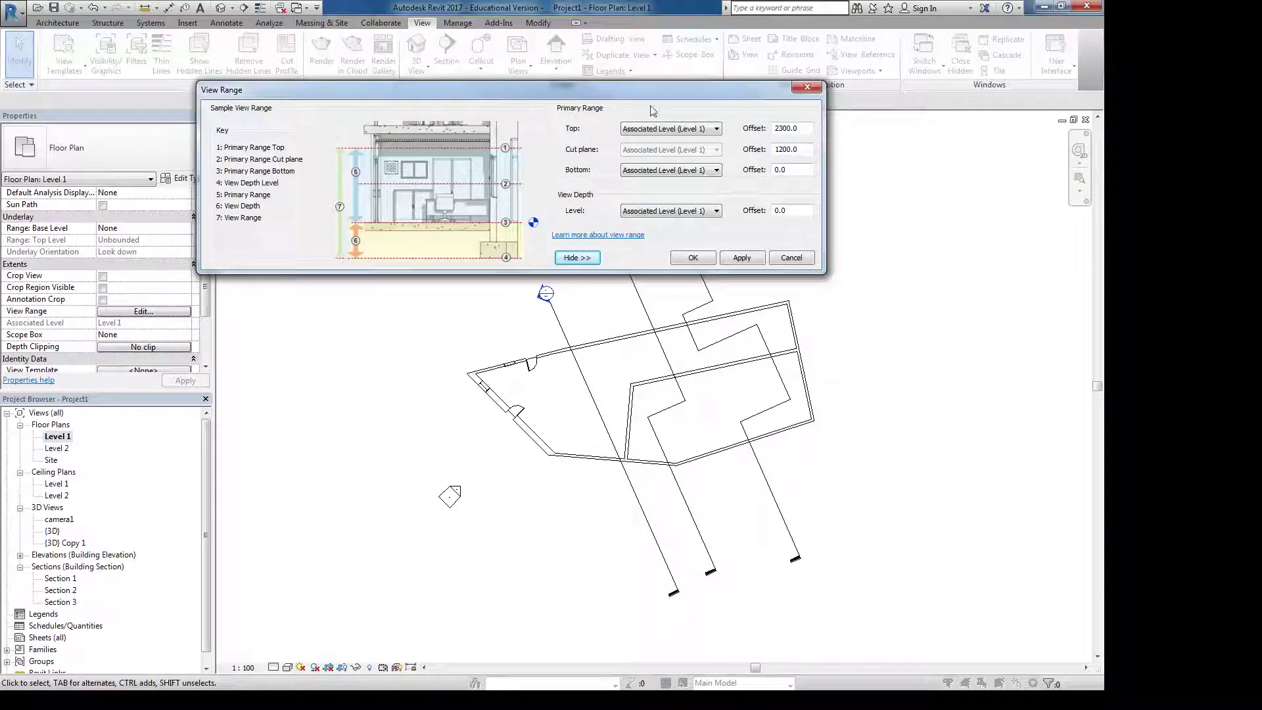
drag(609, 96, 520, 50)
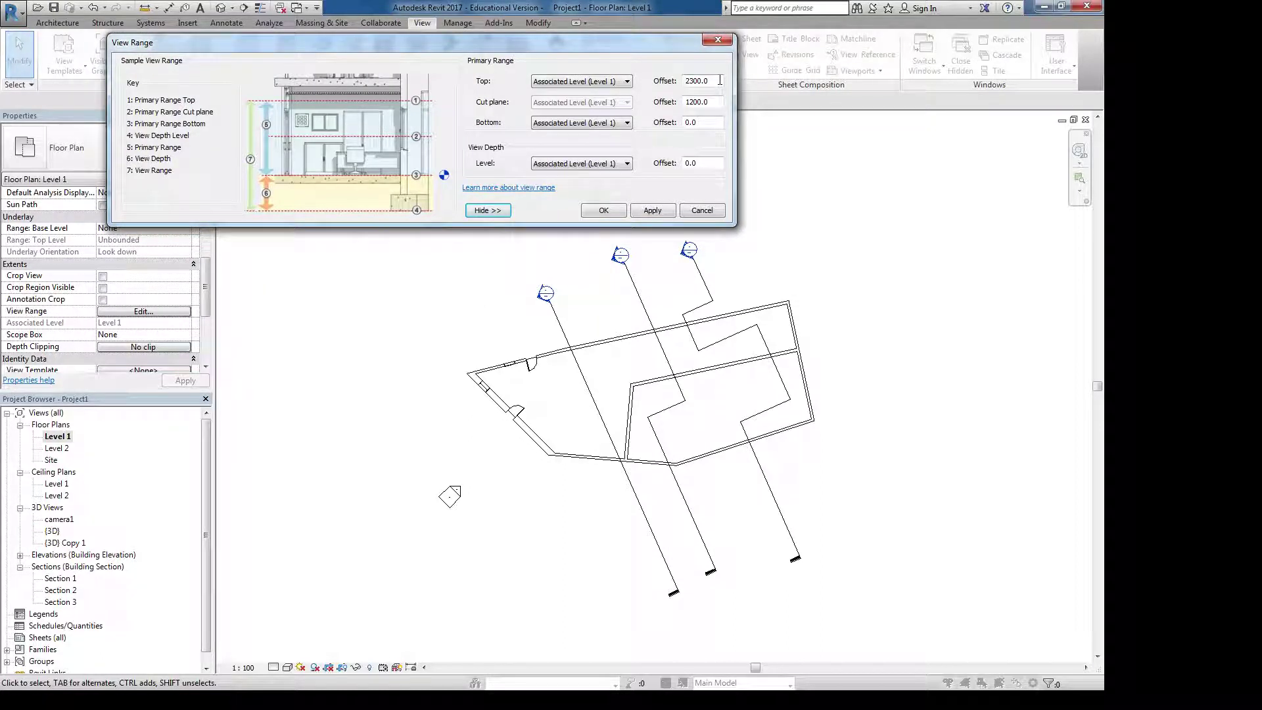
Set the cut plane offset of the Level 1 view range to 1600 and apply it
double_click(718, 102)
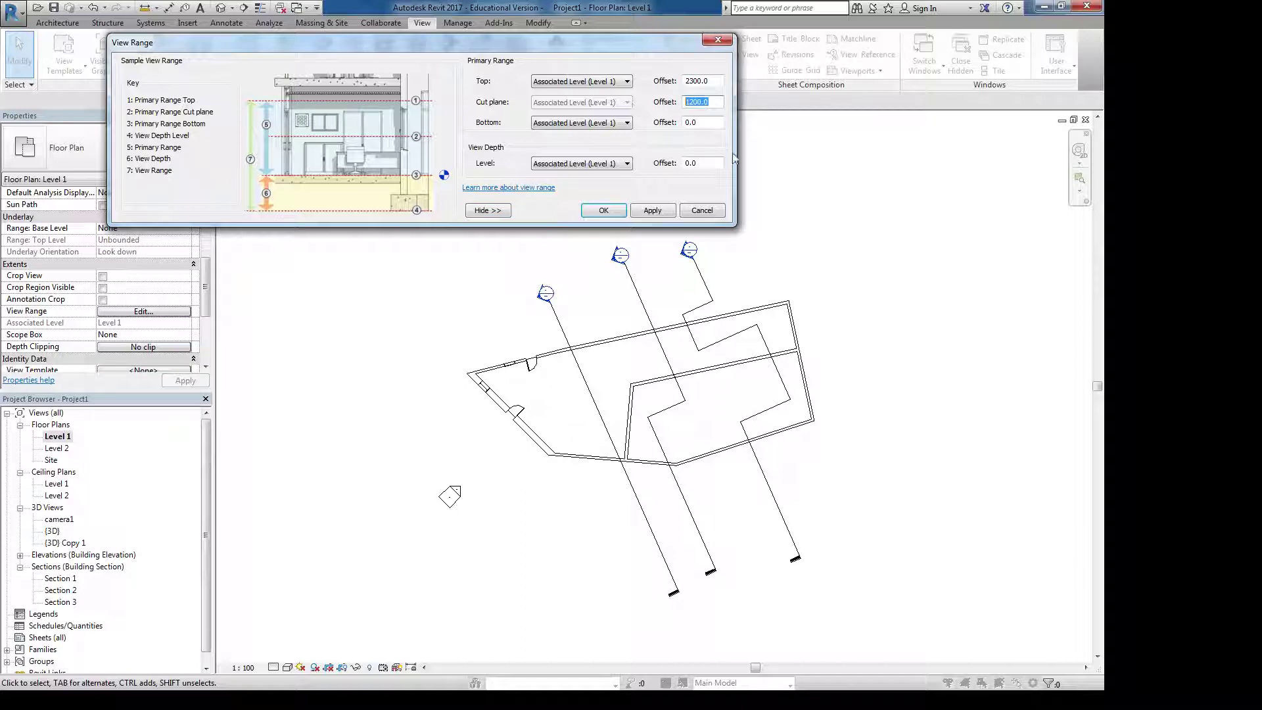
text(16)
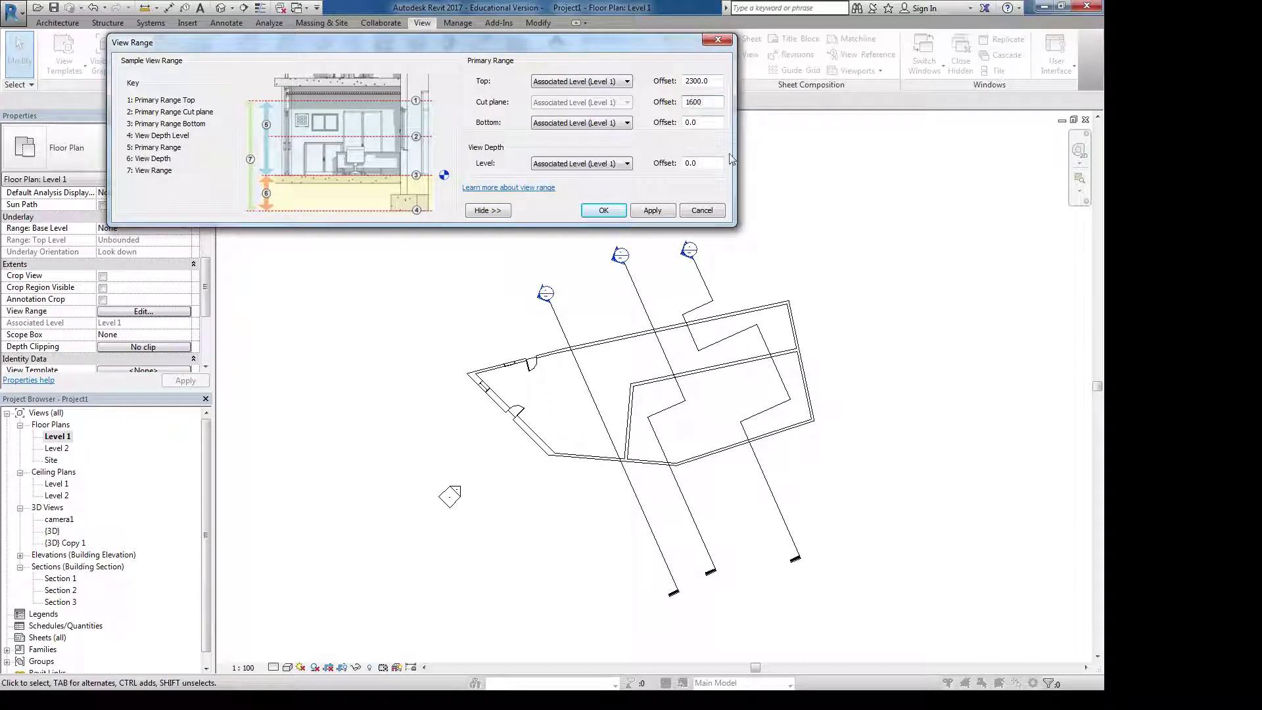
click(650, 211)
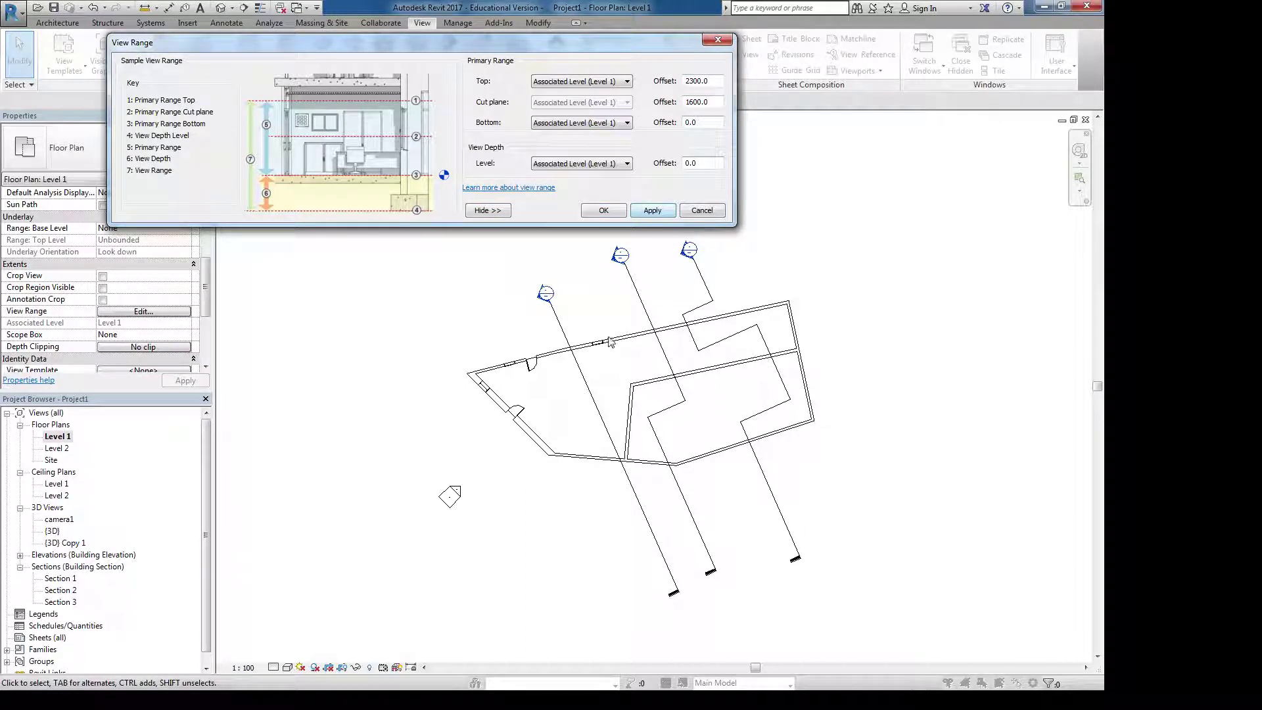
Lower the cut plane offset of the Level 1 plan again, below the high window, and accept the view range
click(718, 103)
double_click(717, 104)
text(1)
key(Return)
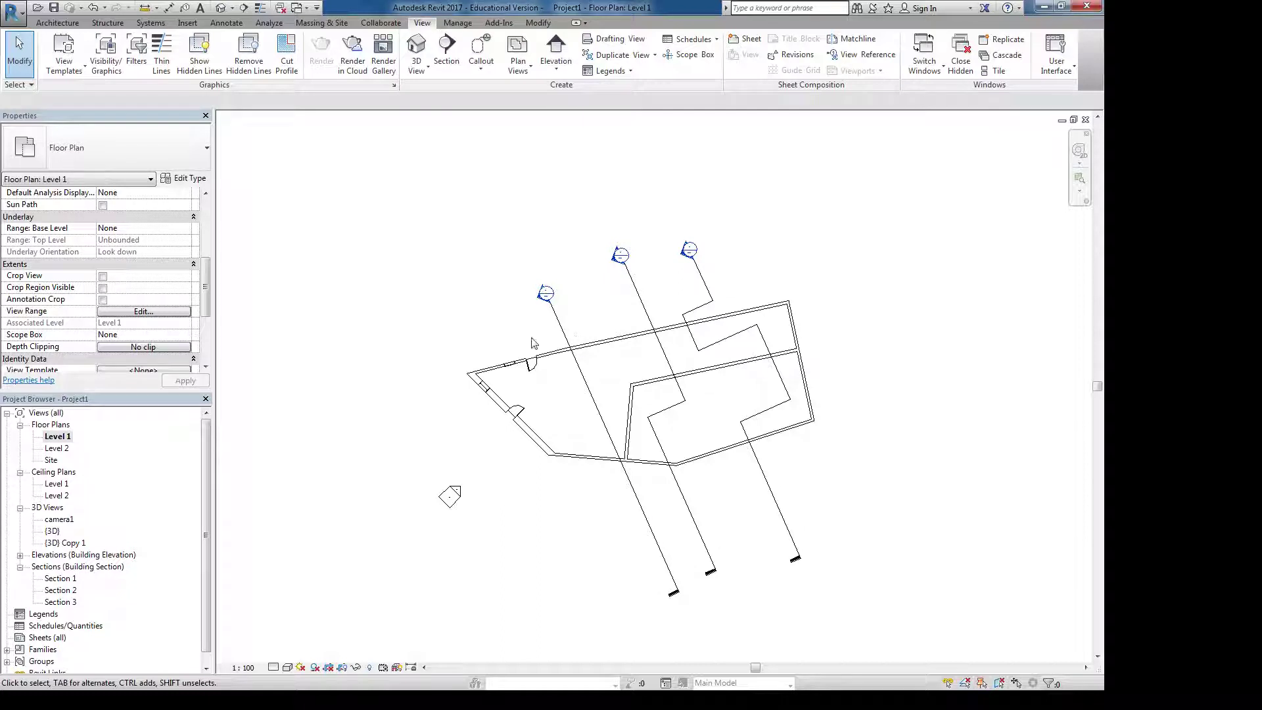
Set the cut plane offset of the Level 1 view range to 1600 and accept it, checking the sample view range illustration
click(105, 313)
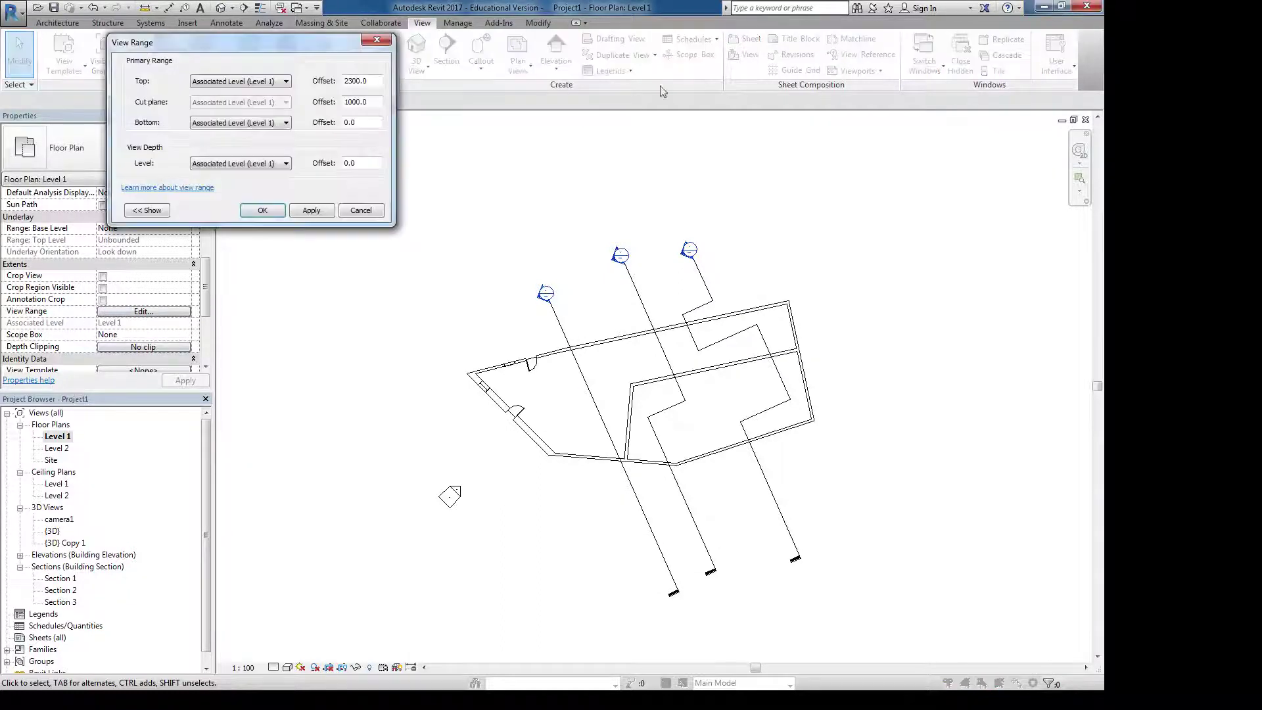
drag(378, 102, 285, 105)
text(1)
drag(214, 42, 468, 52)
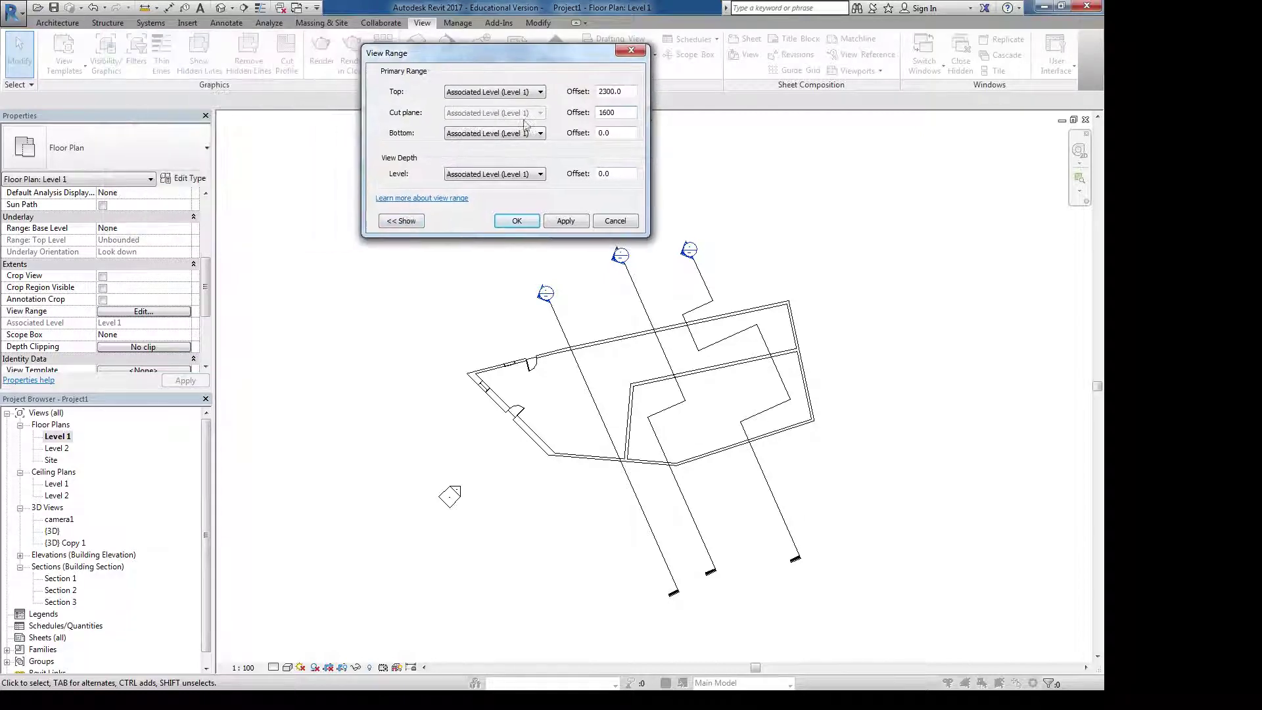
click(576, 222)
click(403, 221)
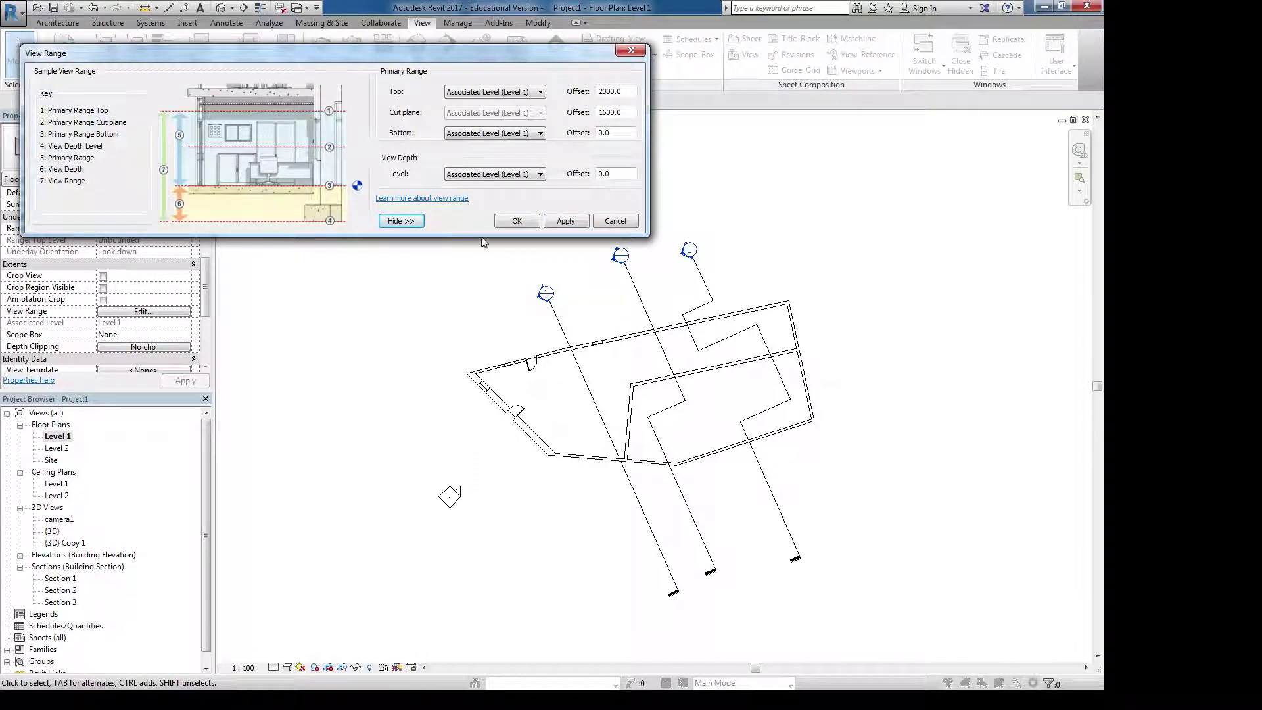
click(506, 222)
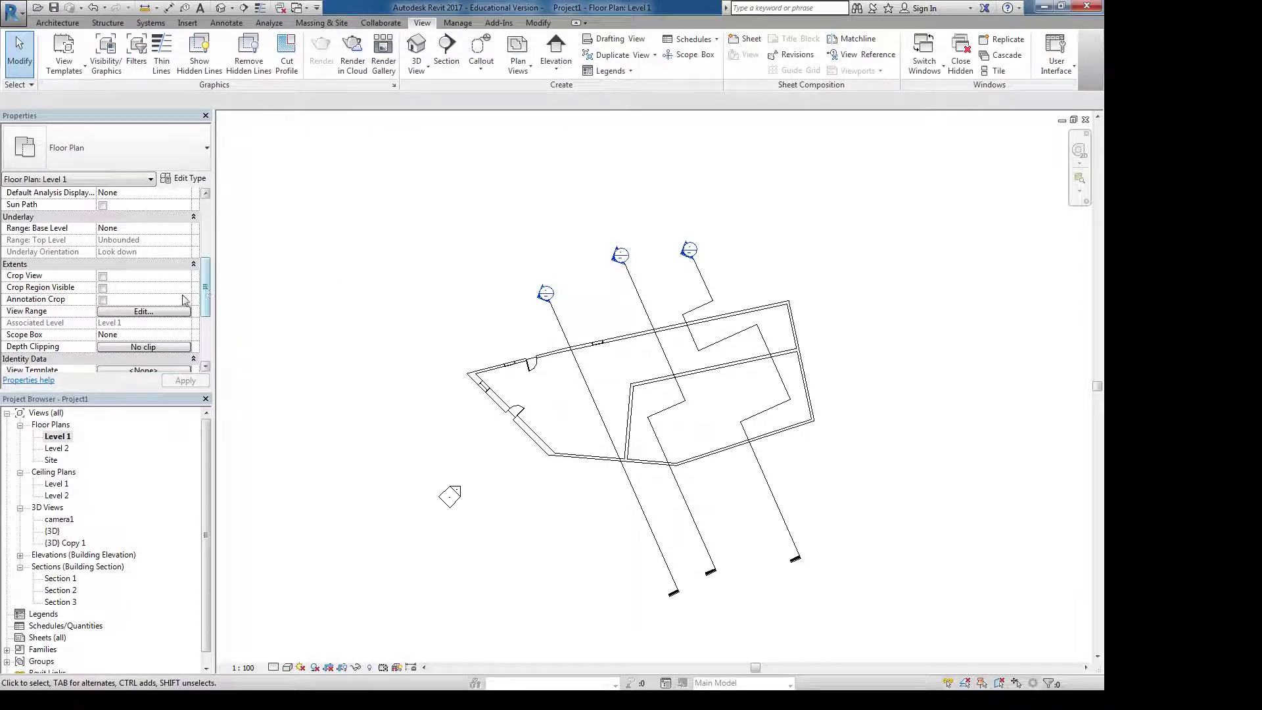
Examine the view depth level choices in the Level 1 view range and close the settings without changes
click(165, 311)
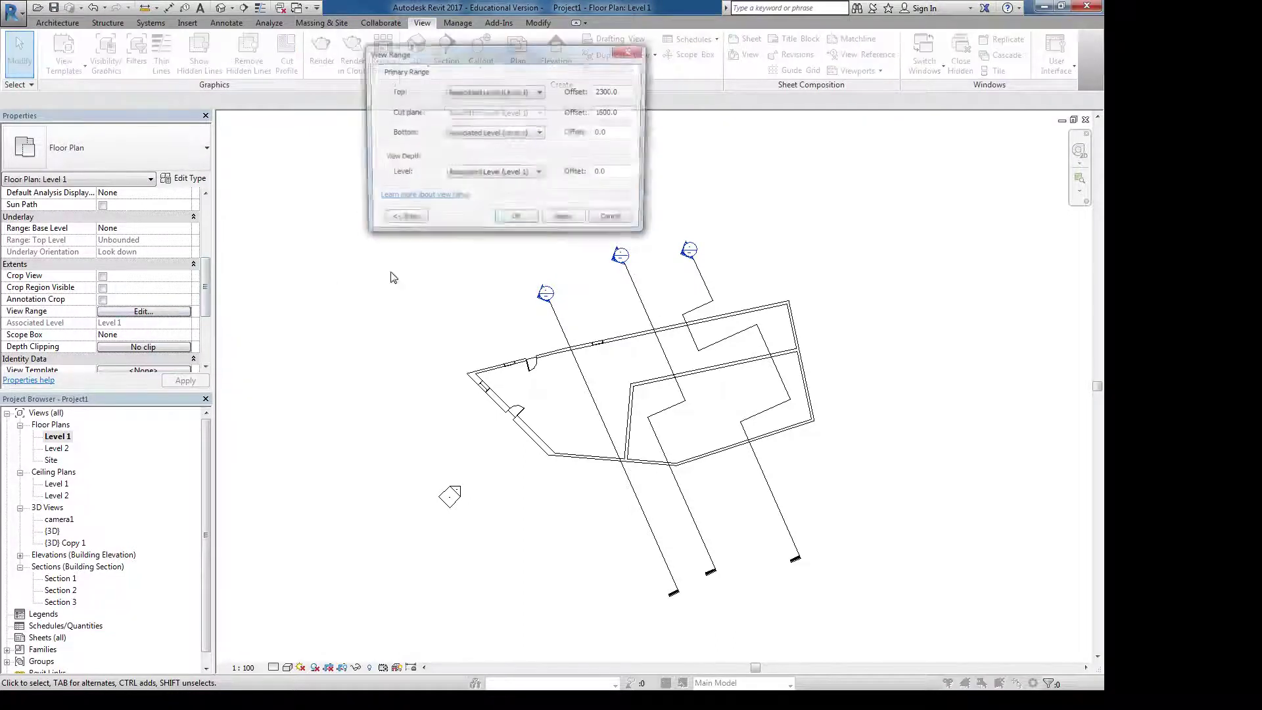
click(469, 175)
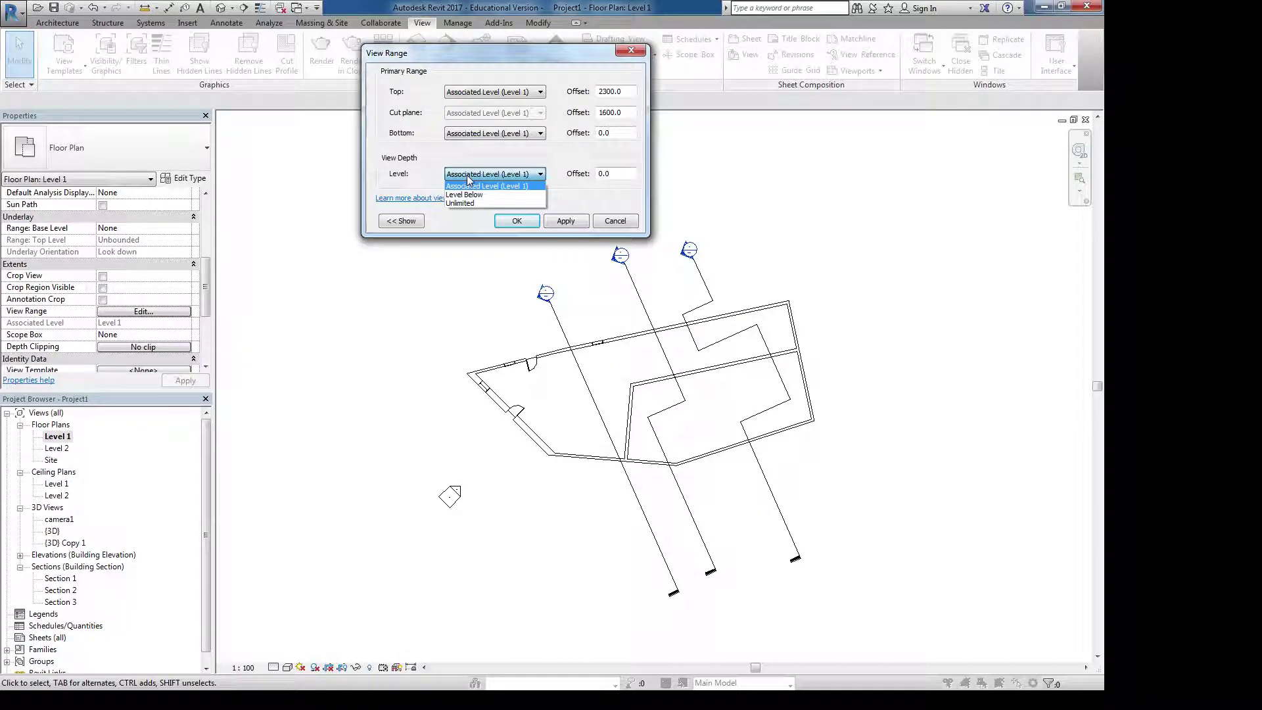
click(626, 224)
click(616, 220)
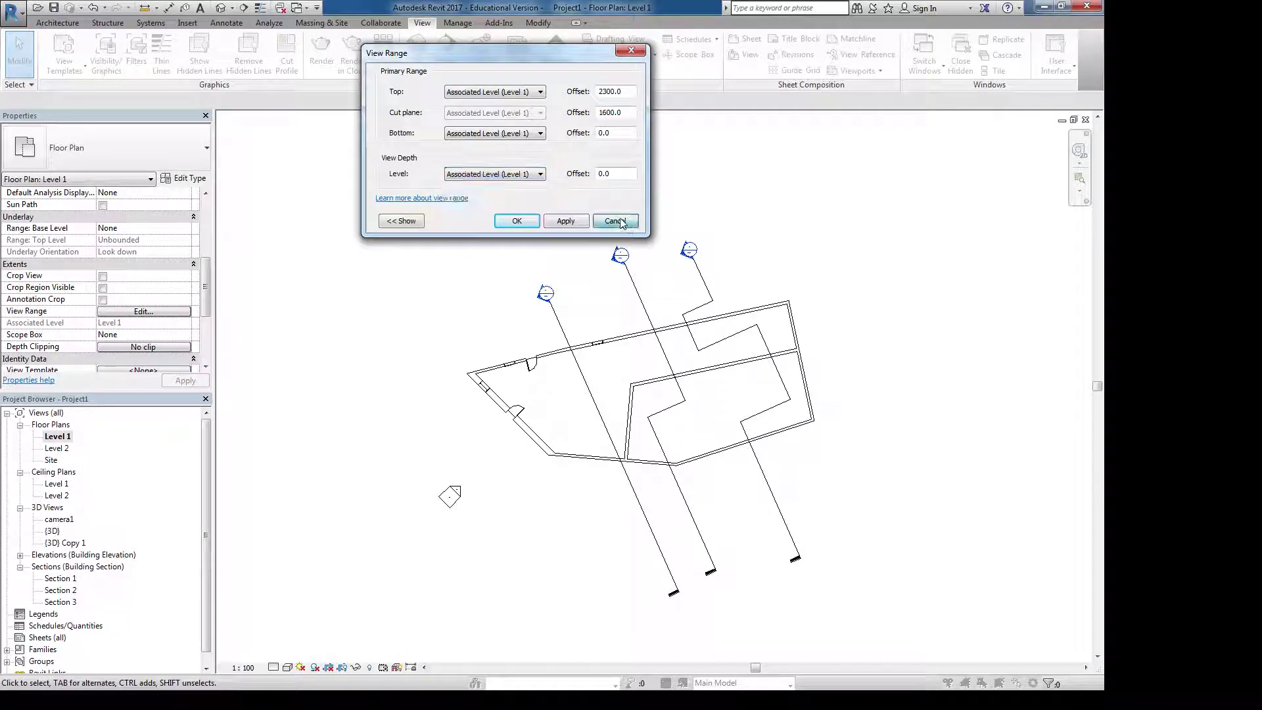
Inspect the underlay base level choices of the Level 1 floor plan
drag(206, 292, 209, 283)
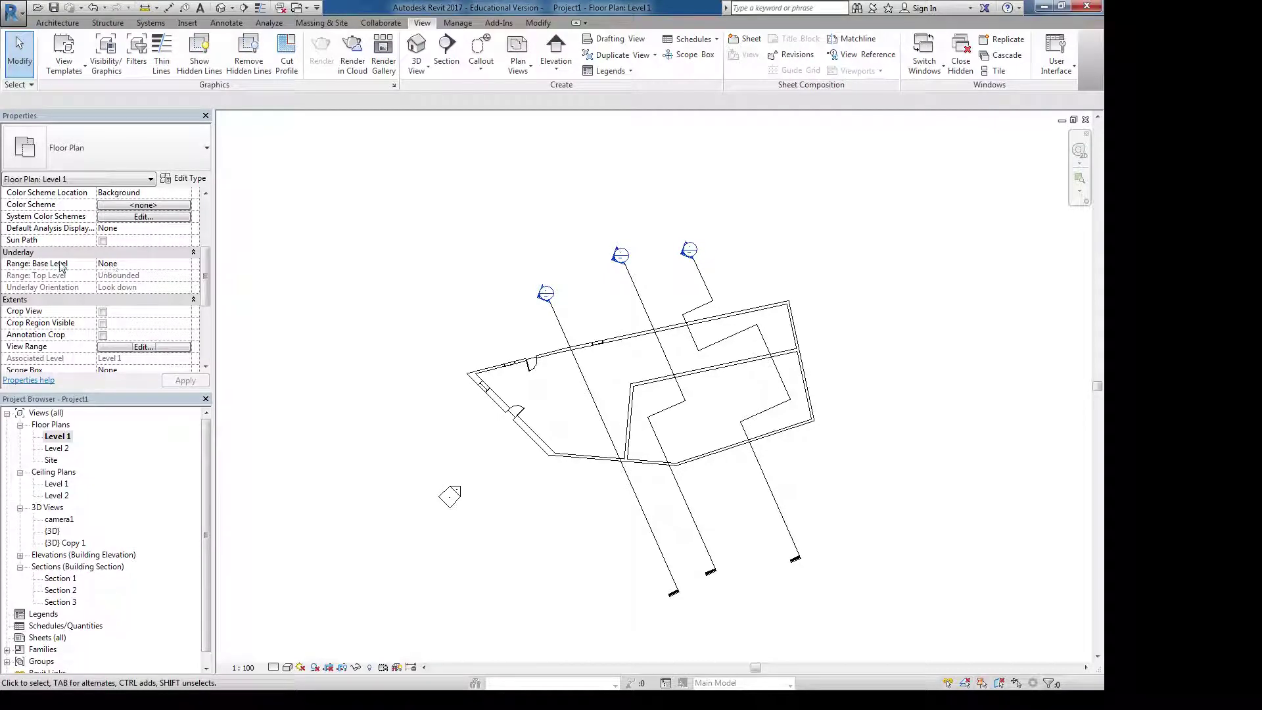
click(168, 264)
click(186, 263)
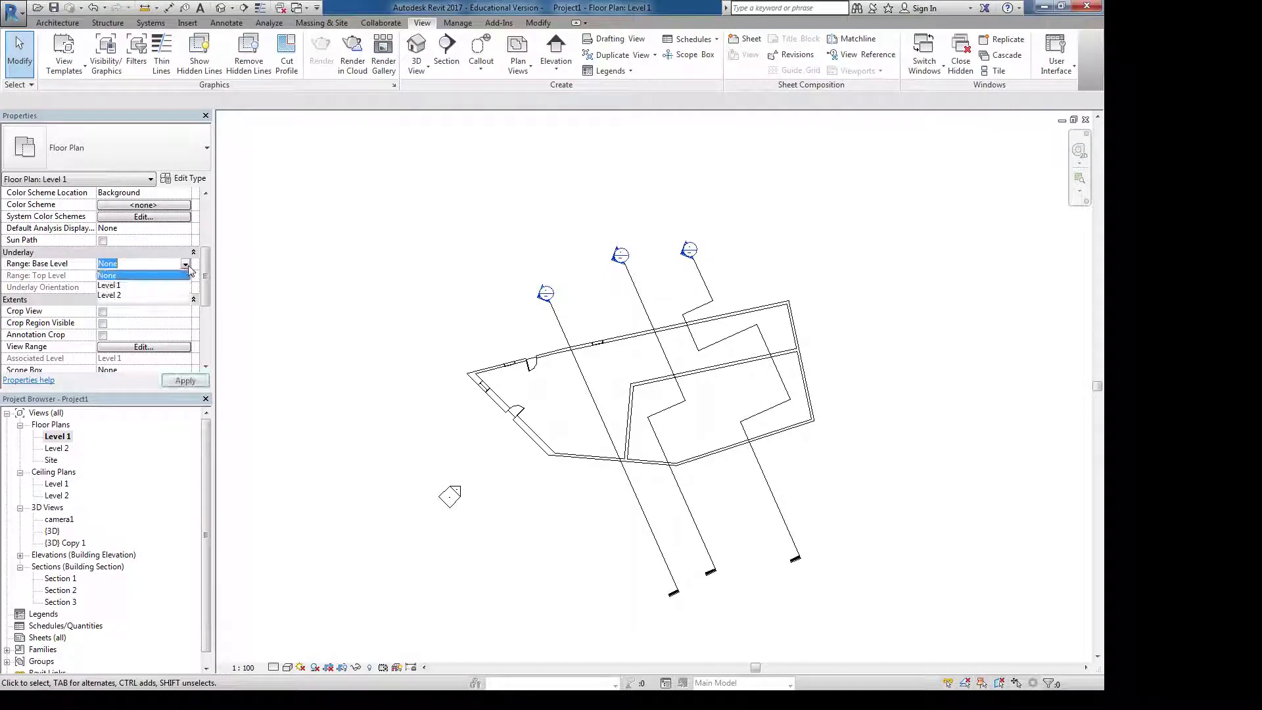
click(132, 288)
Open the Level 2 floor plan and choose Level 1 as its underlay base level
double_click(55, 448)
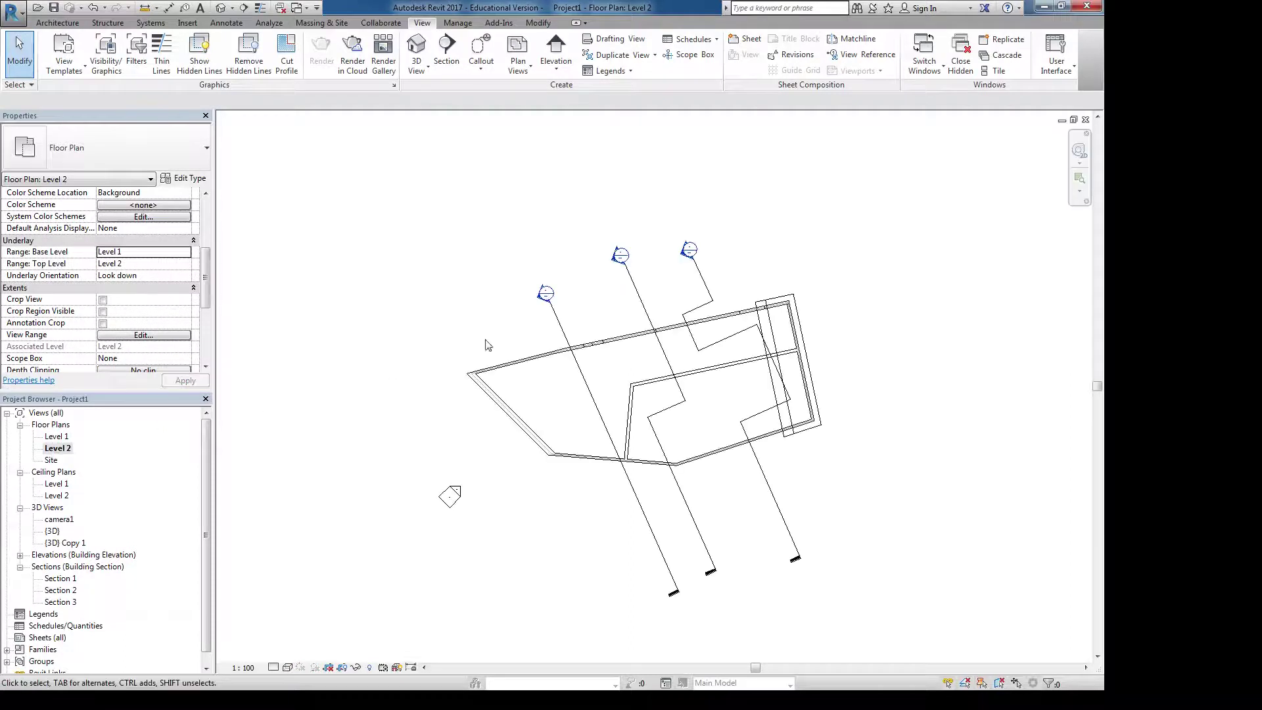
click(166, 259)
click(186, 252)
click(118, 276)
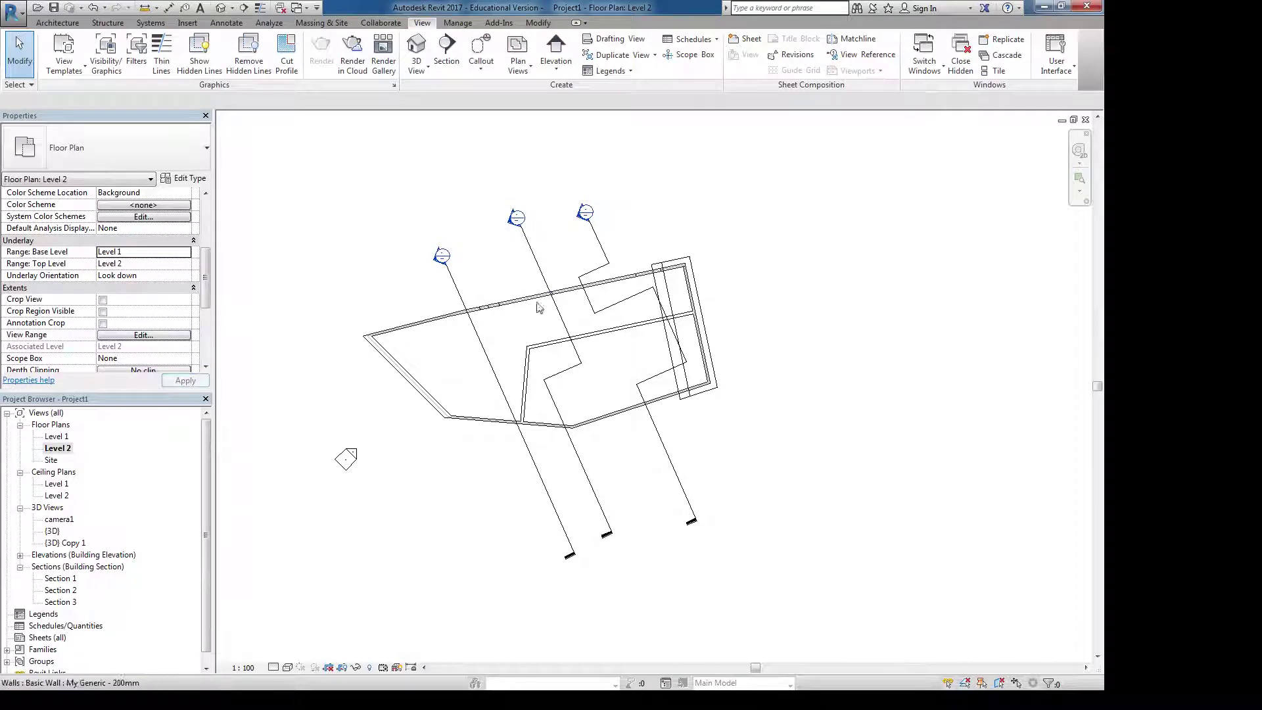
Set the Level 2 plan's underlay base level to None and inspect the interior walls up close
click(158, 255)
click(185, 253)
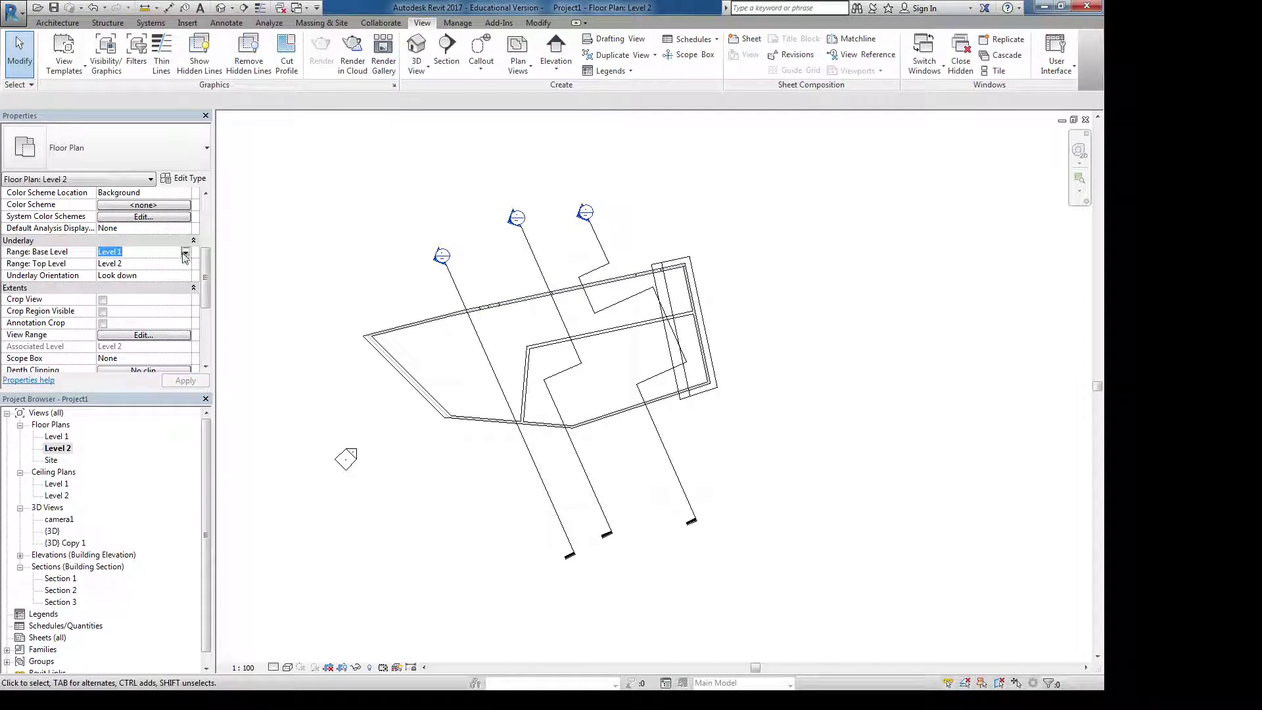
click(125, 265)
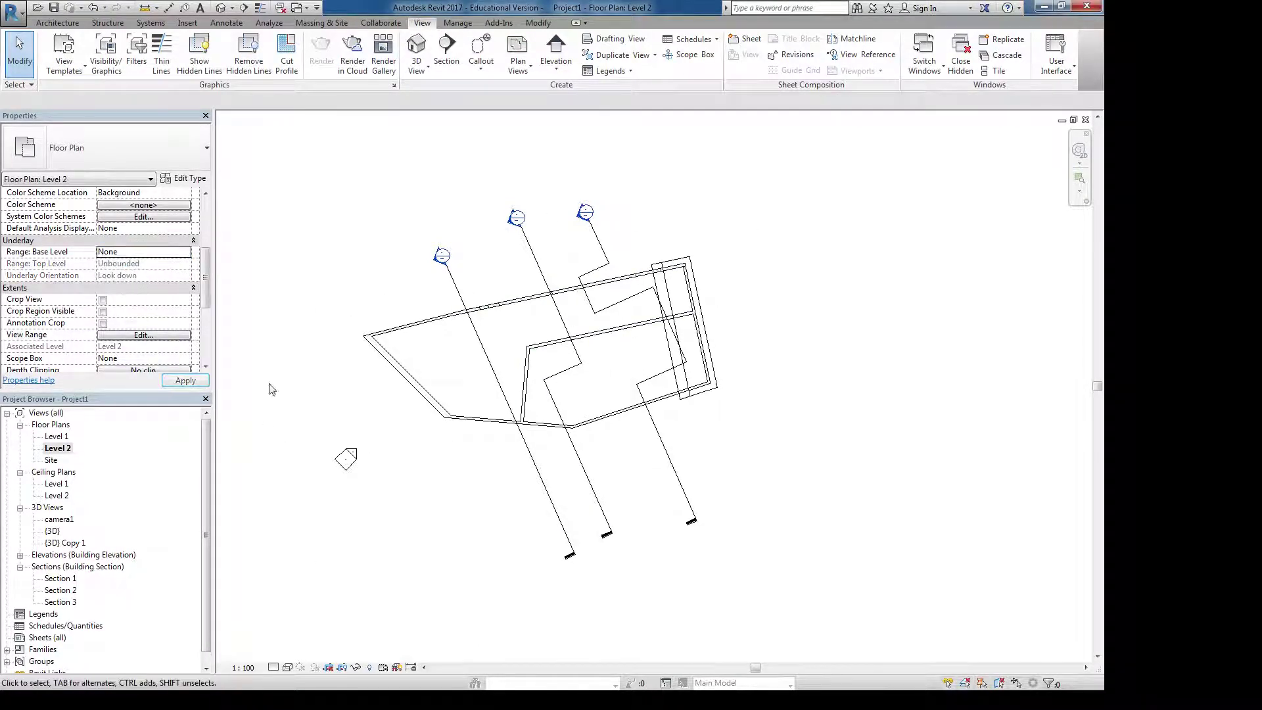
scroll(618, 341, up, 4)
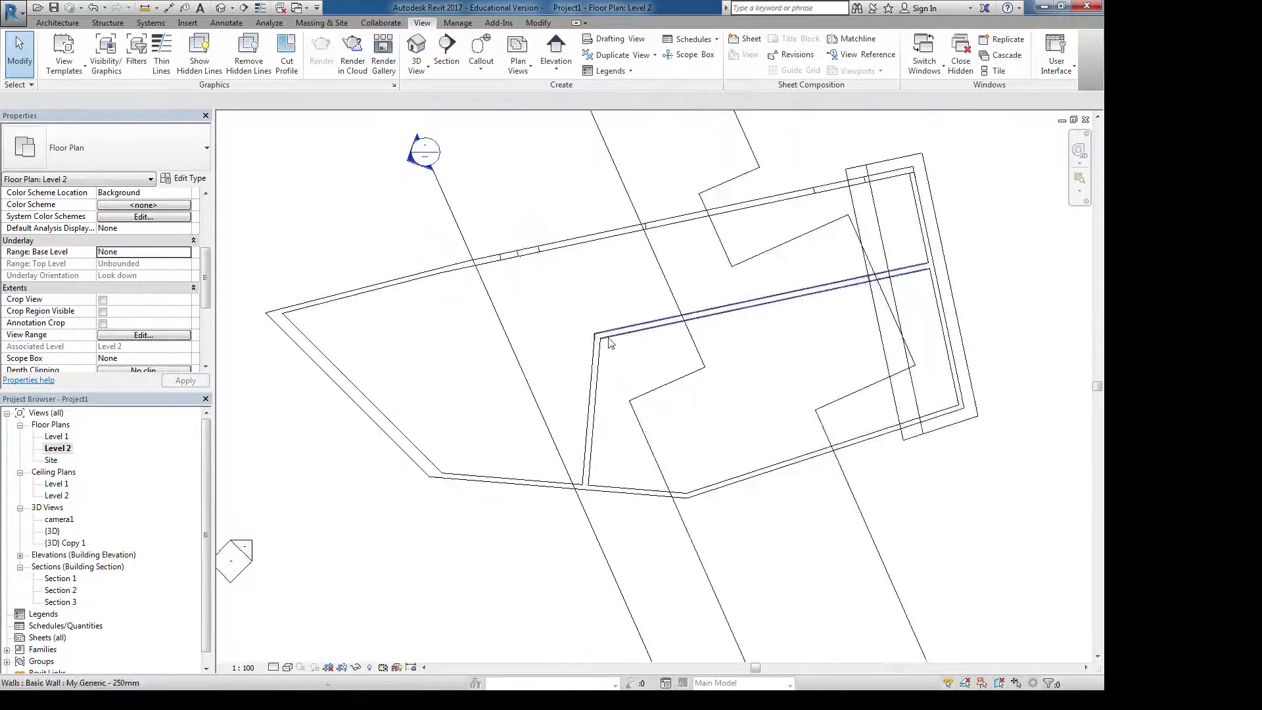
click(592, 395)
key(Escape)
Set the underlay base level of the Level 2 plan back to Level 1
click(169, 254)
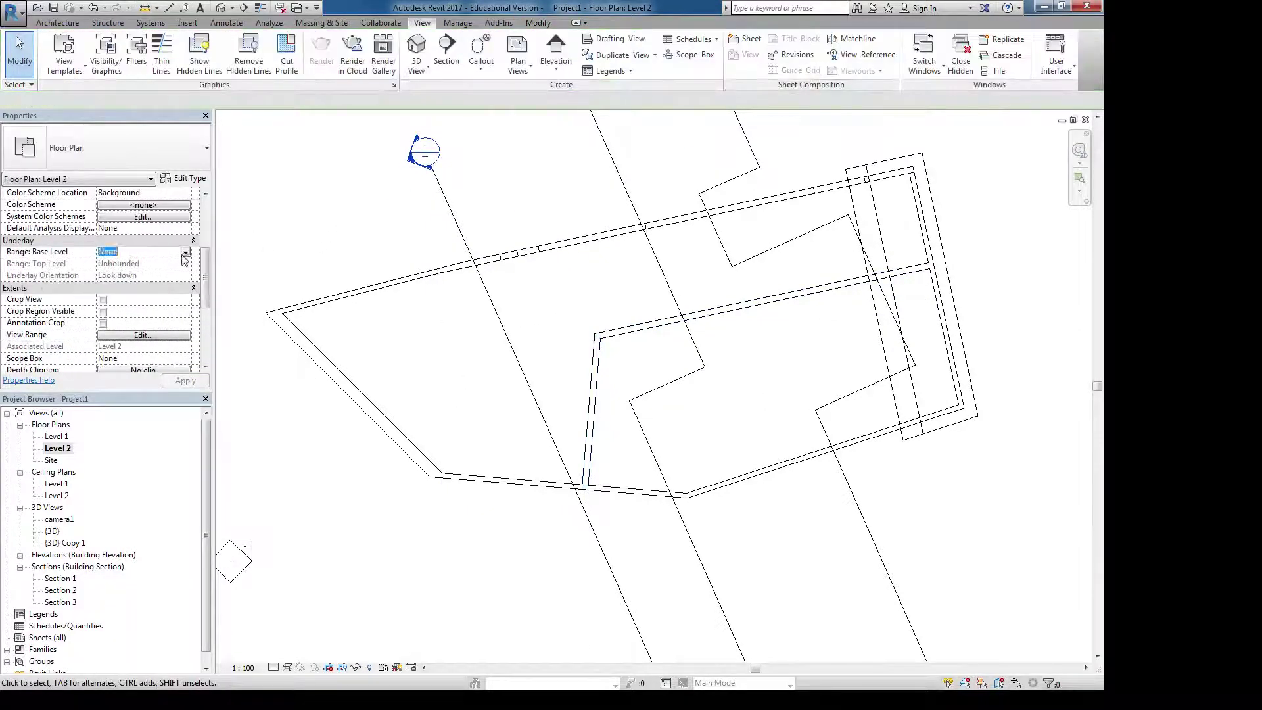
click(185, 252)
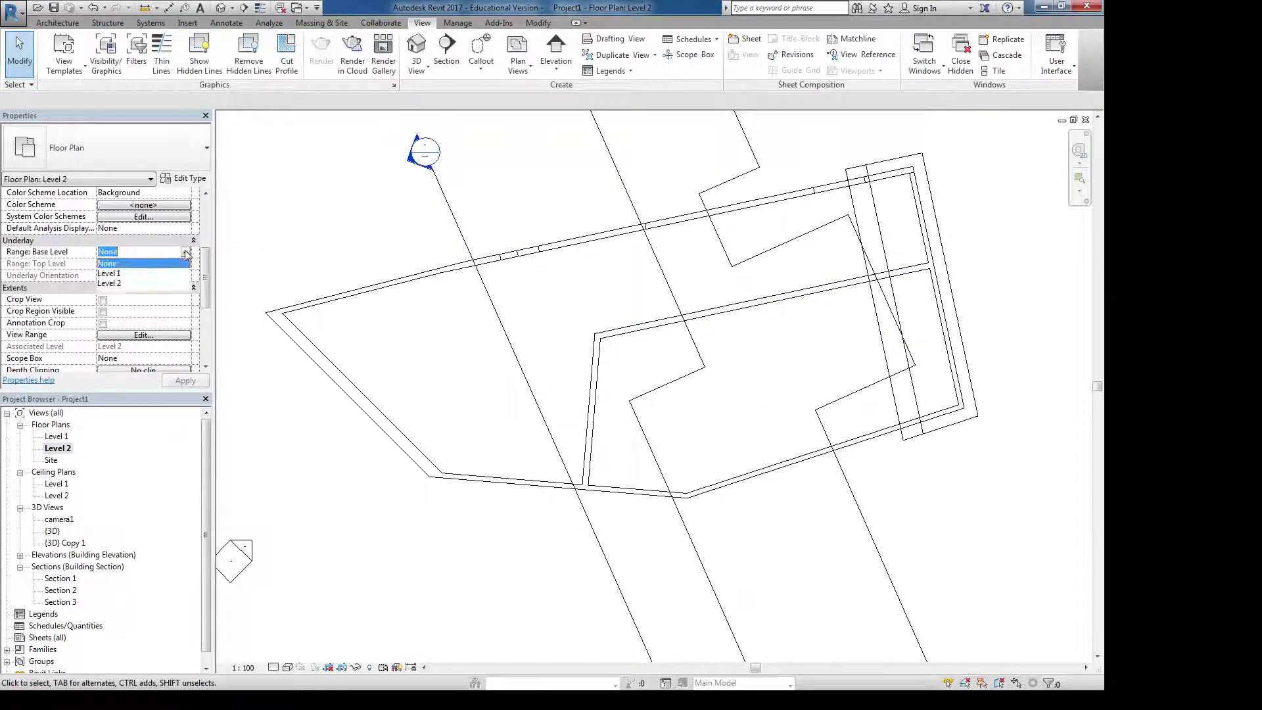
click(115, 274)
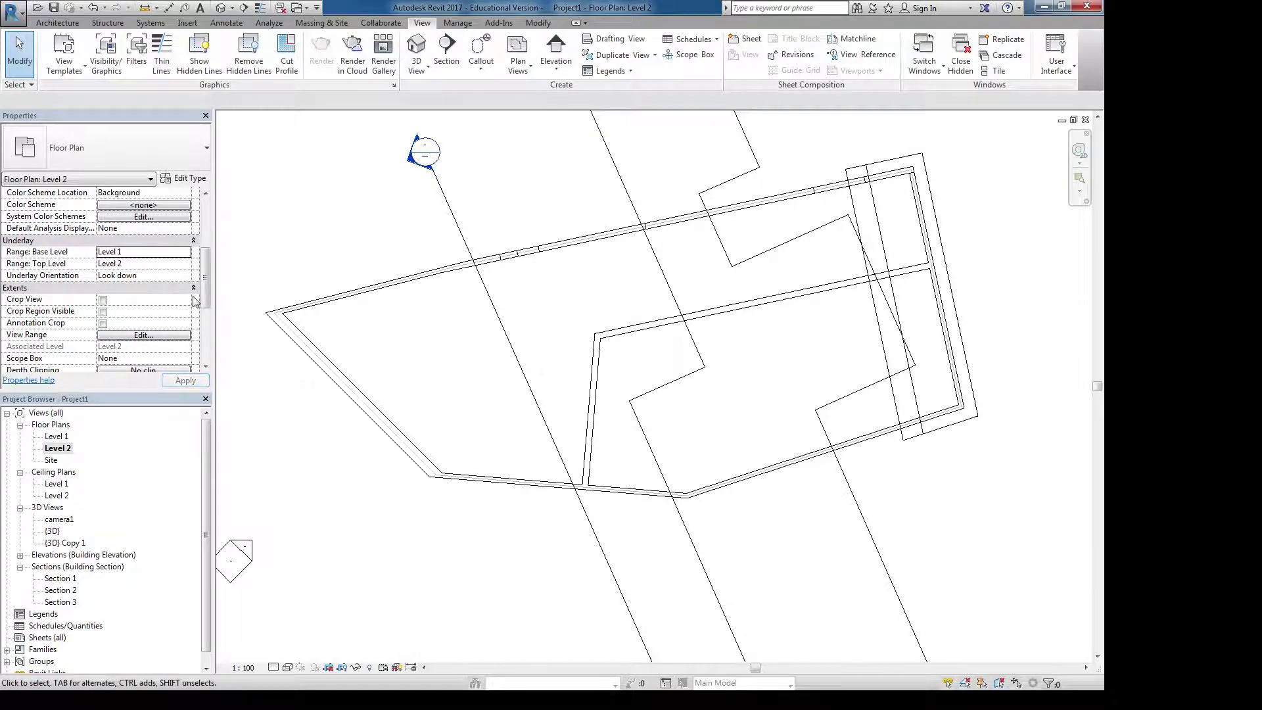
Turn off the Level 2 plan's underlay by setting its base level to None, and check the whole plan
click(174, 252)
click(185, 252)
click(146, 264)
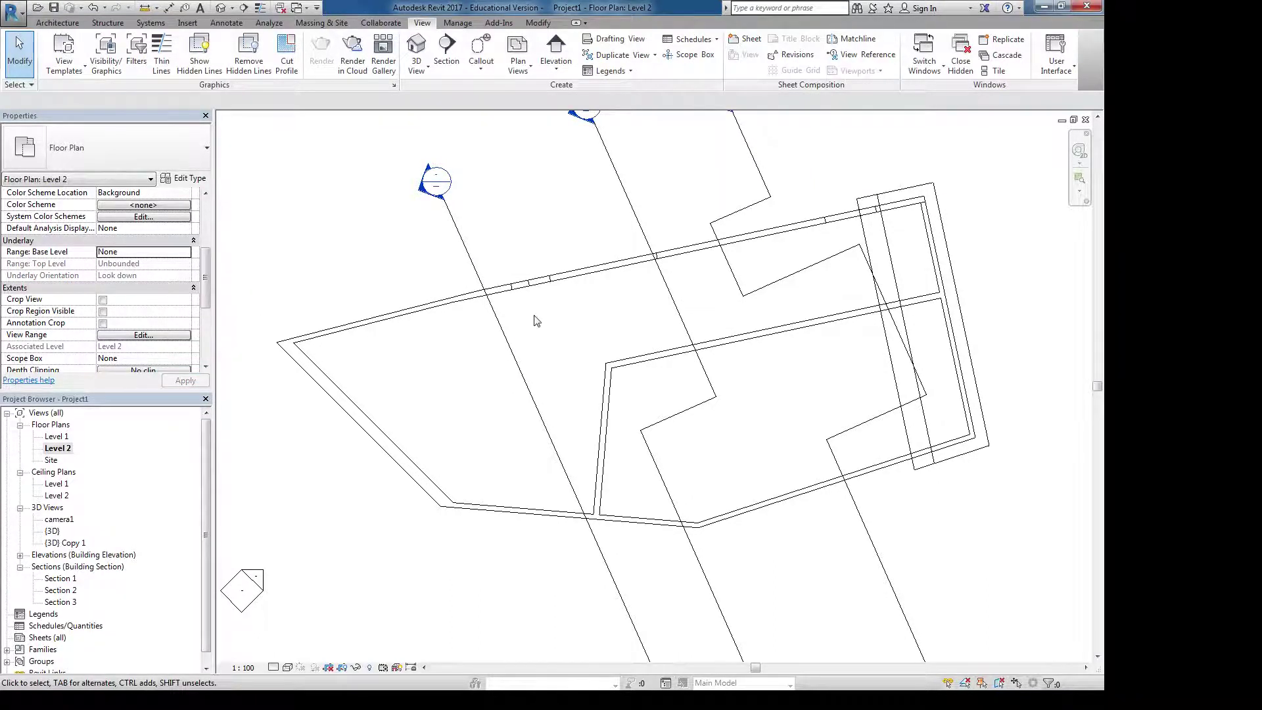
scroll(612, 394, down, 4)
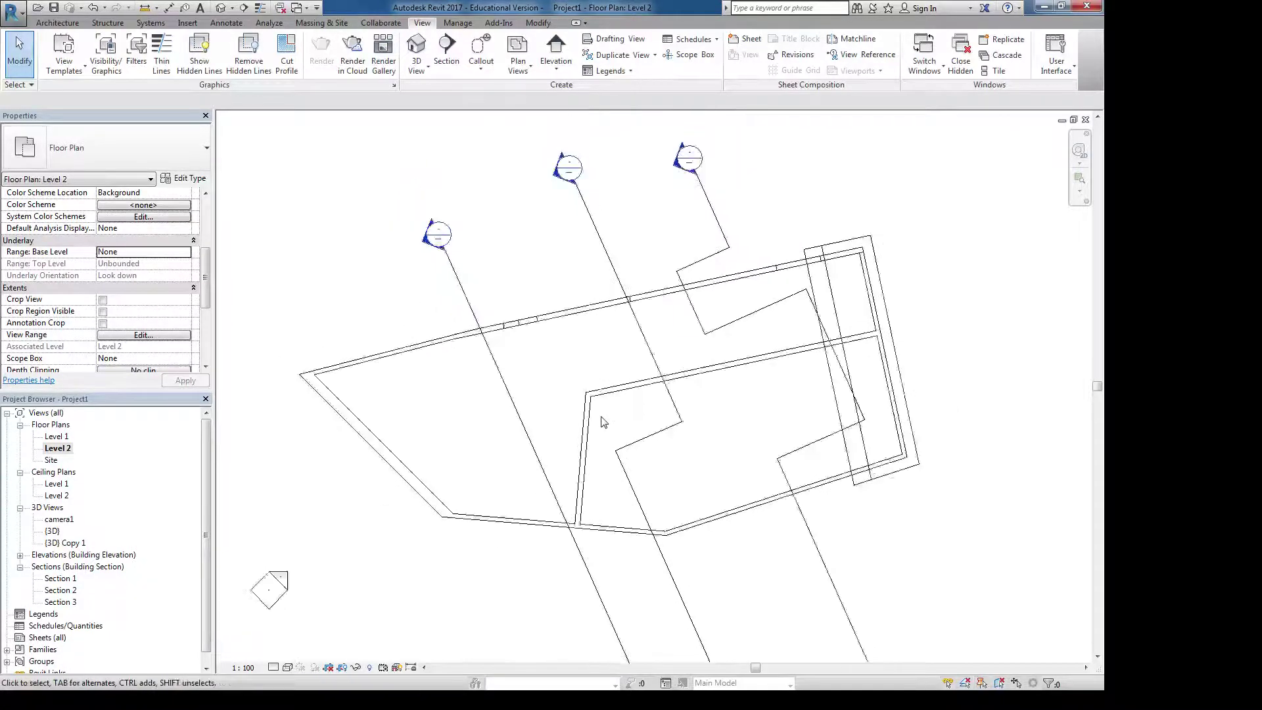
middle_drag(611, 395, 609, 353)
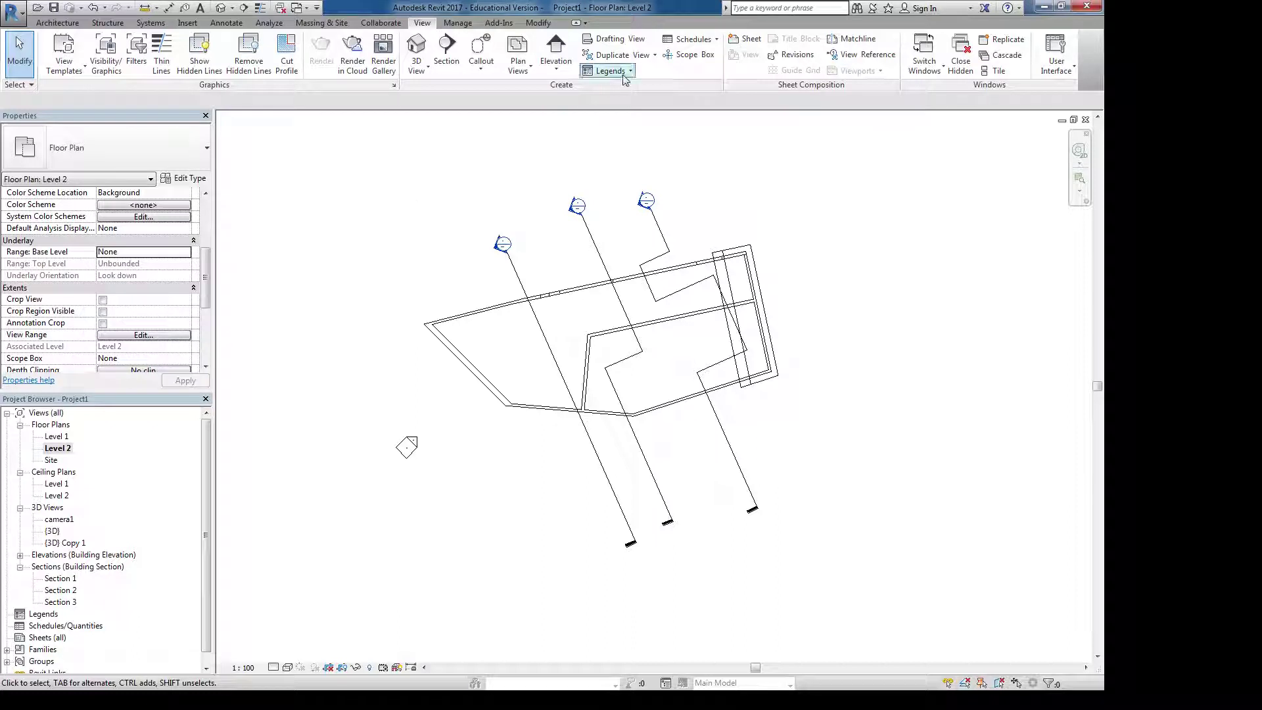
middle_drag(678, 154, 727, 144)
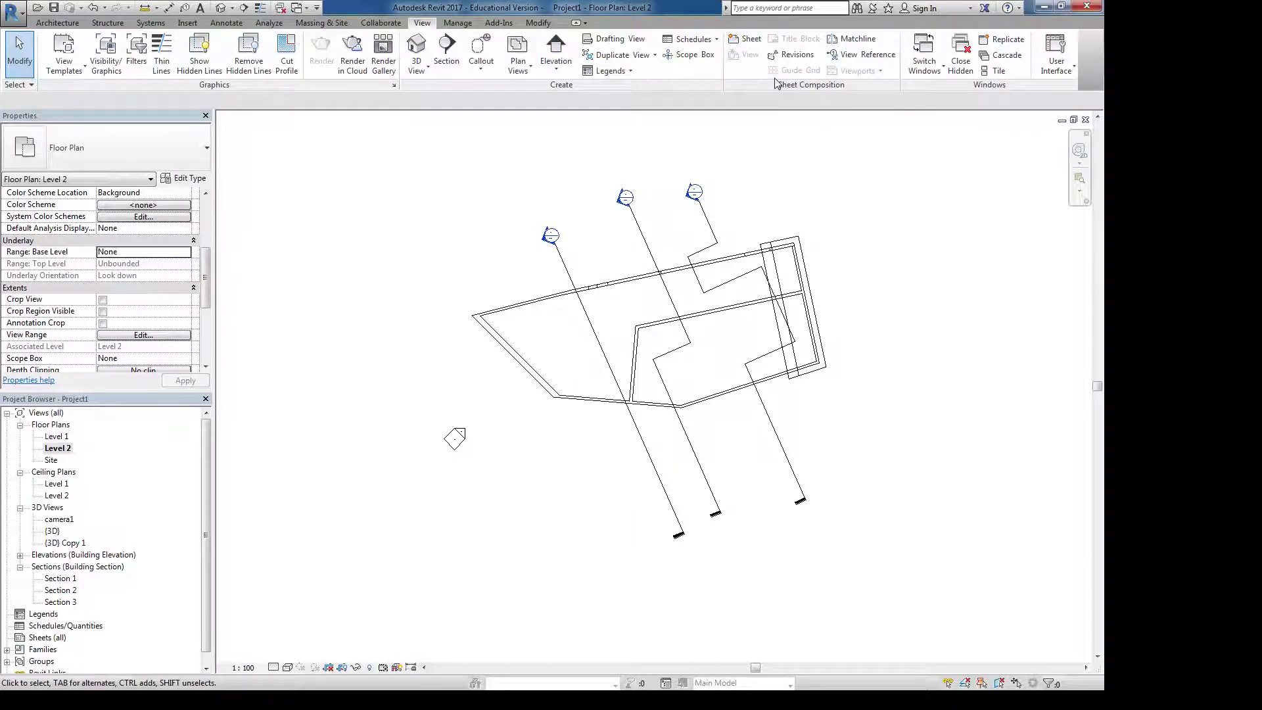
Create a new sheet with the A0 metric titleblock, without loading another titleblock family
click(747, 41)
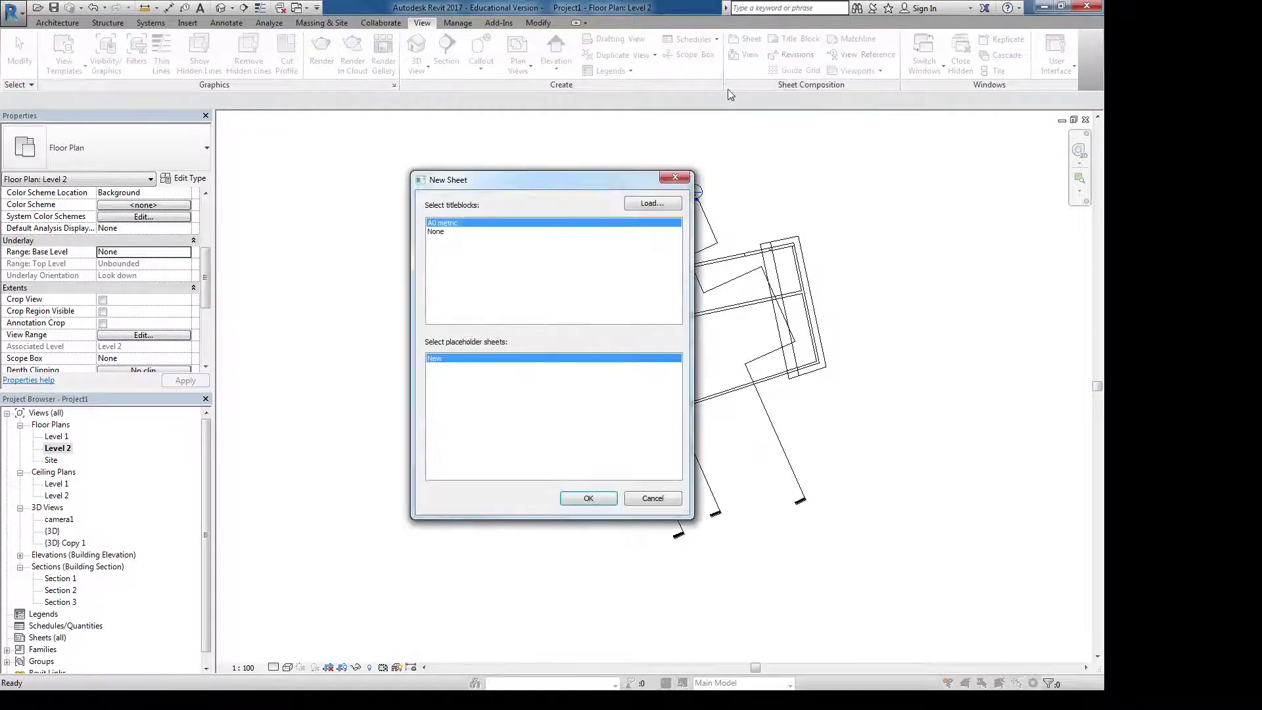
drag(551, 173, 404, 141)
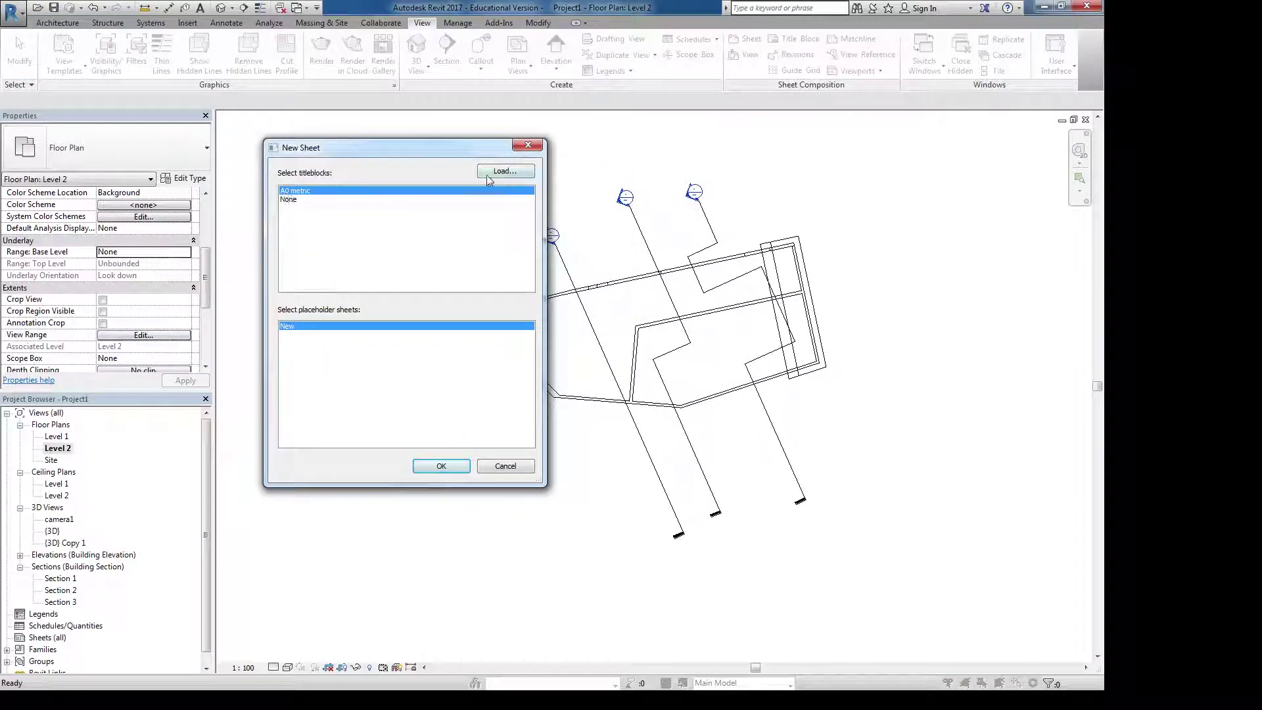
click(504, 171)
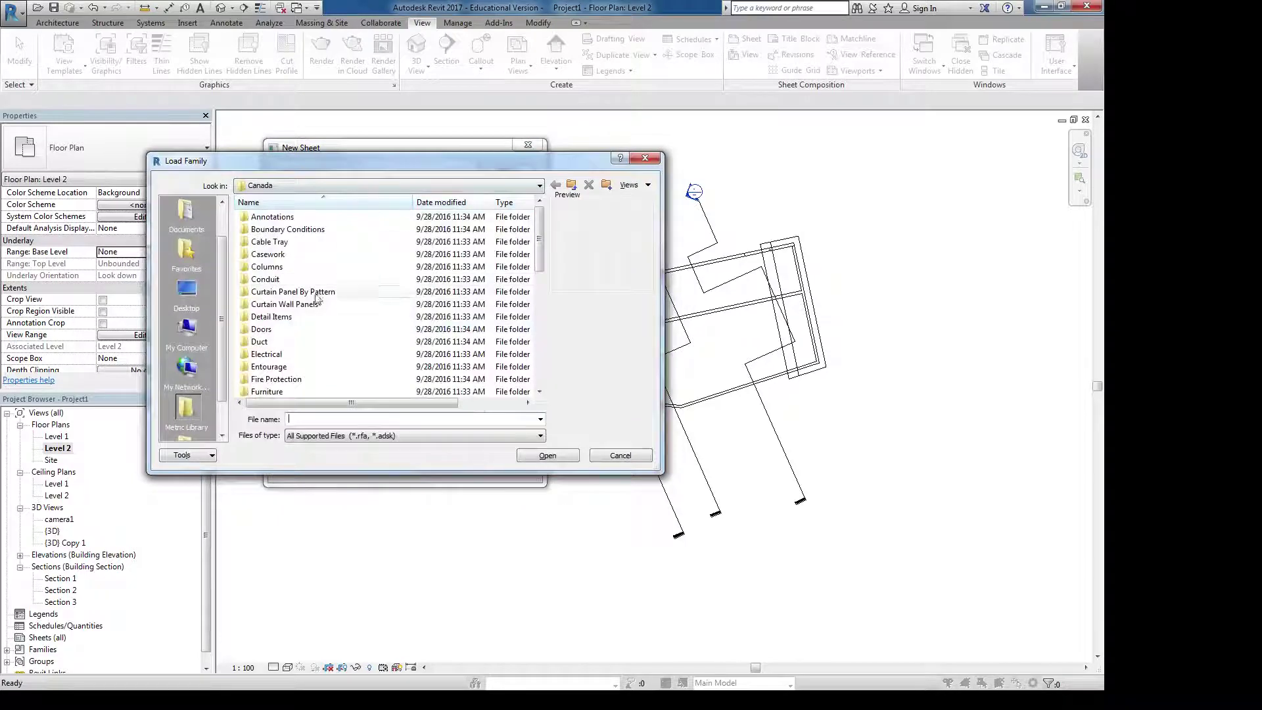
click(644, 160)
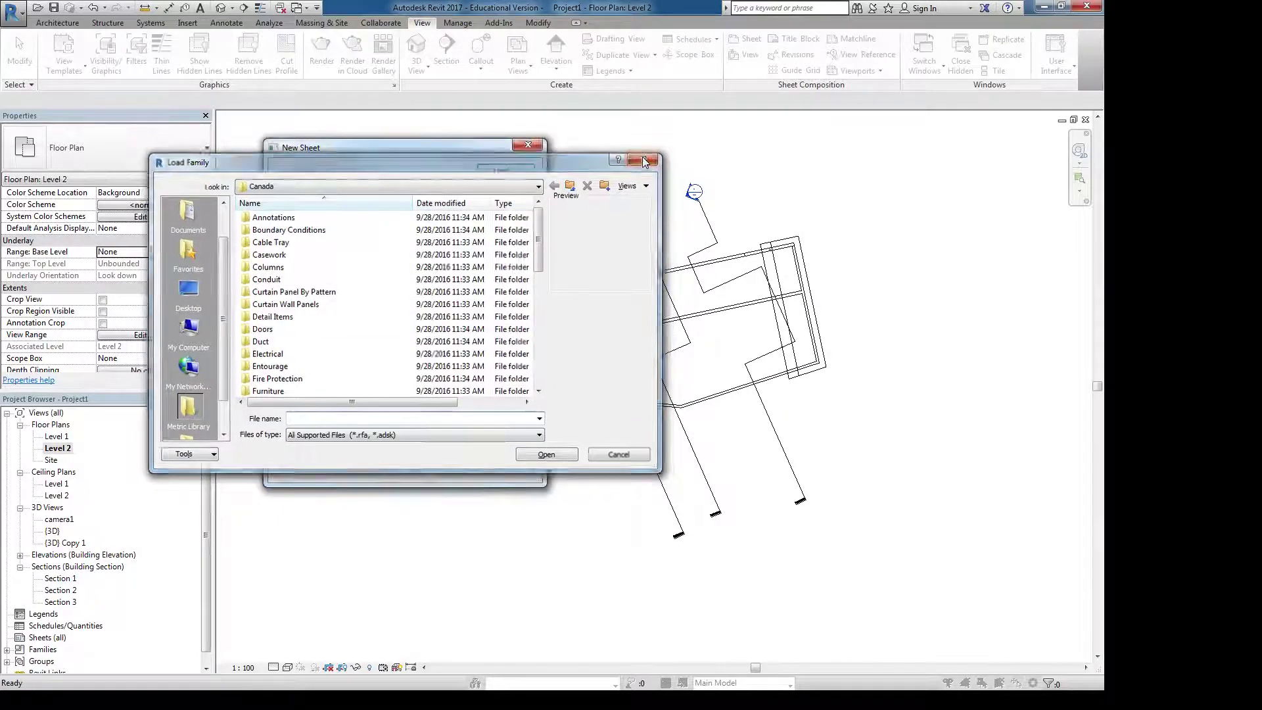
drag(430, 153, 412, 140)
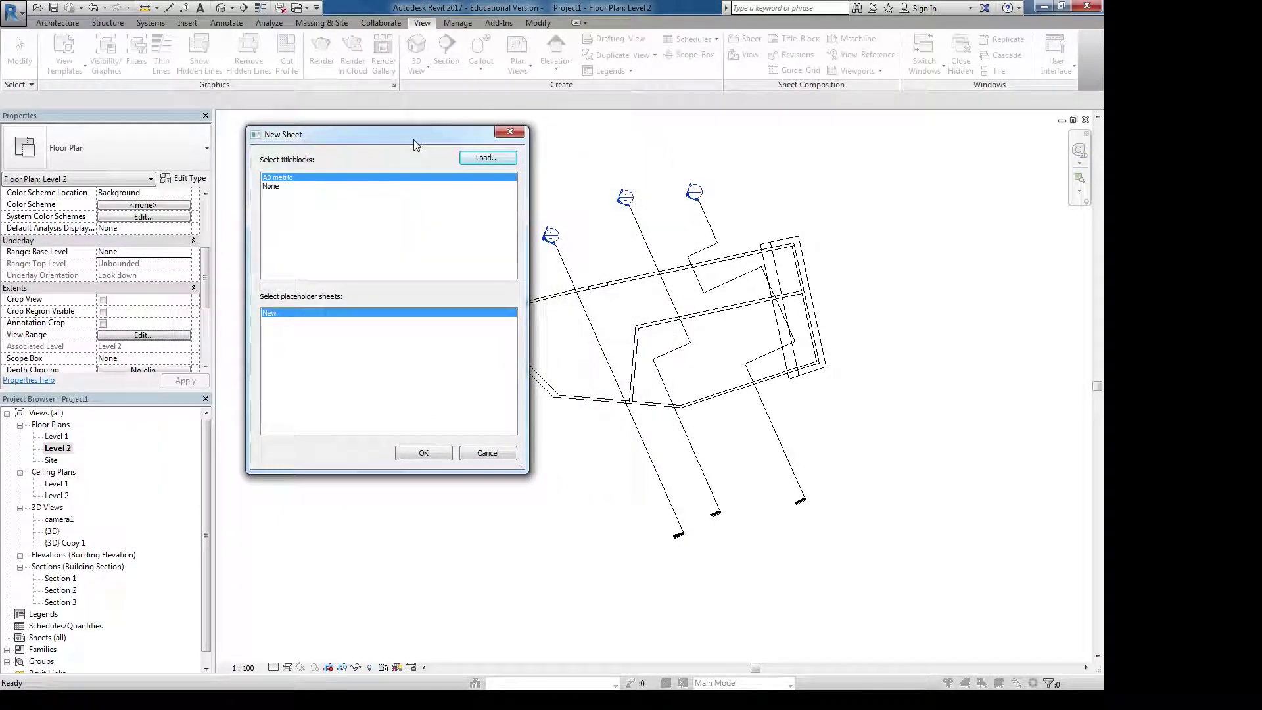
click(415, 453)
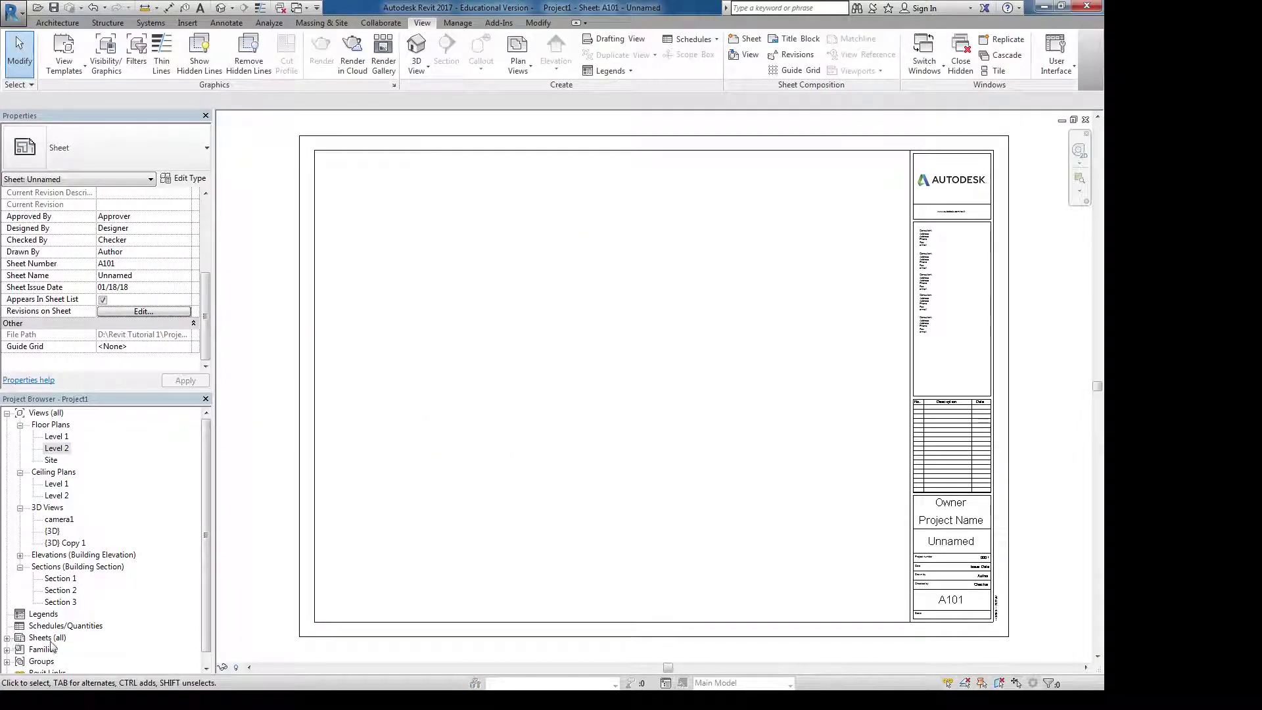
Find the new sheet A101 in the project's sheet list and change its sheet number to "sheet 1"
click(7, 637)
scroll(47, 647, down, 1)
click(69, 627)
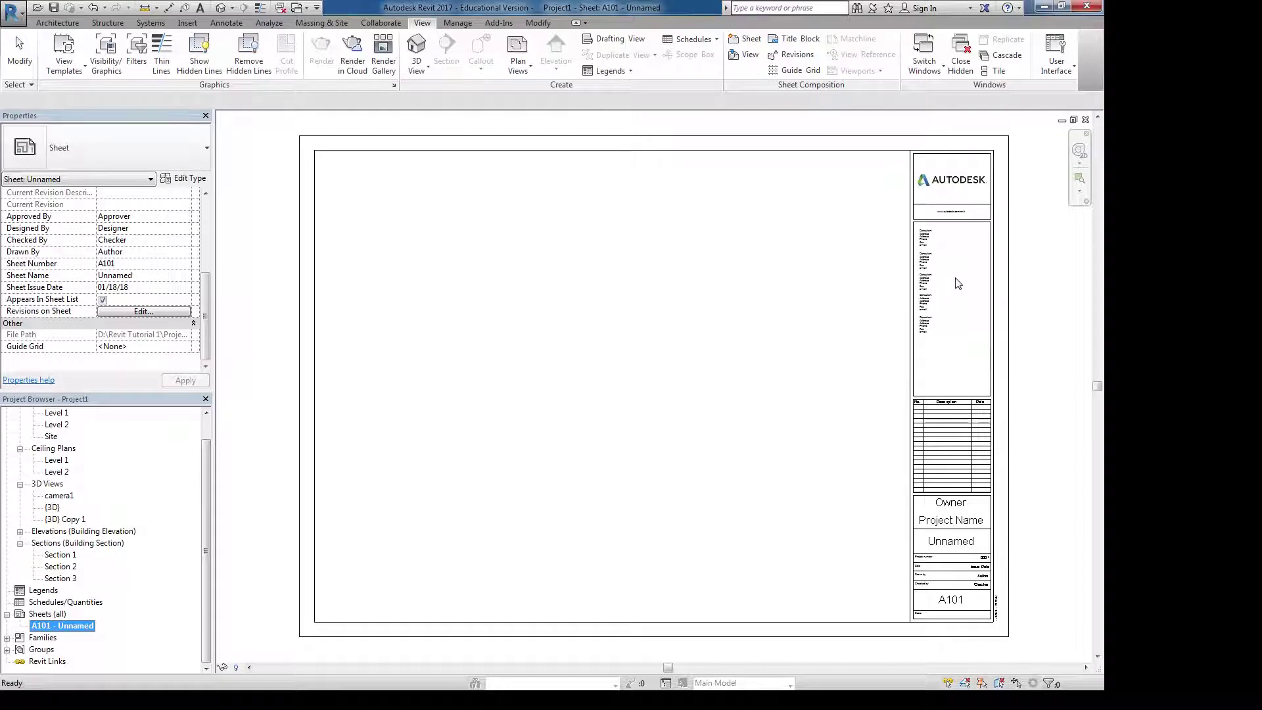
click(450, 23)
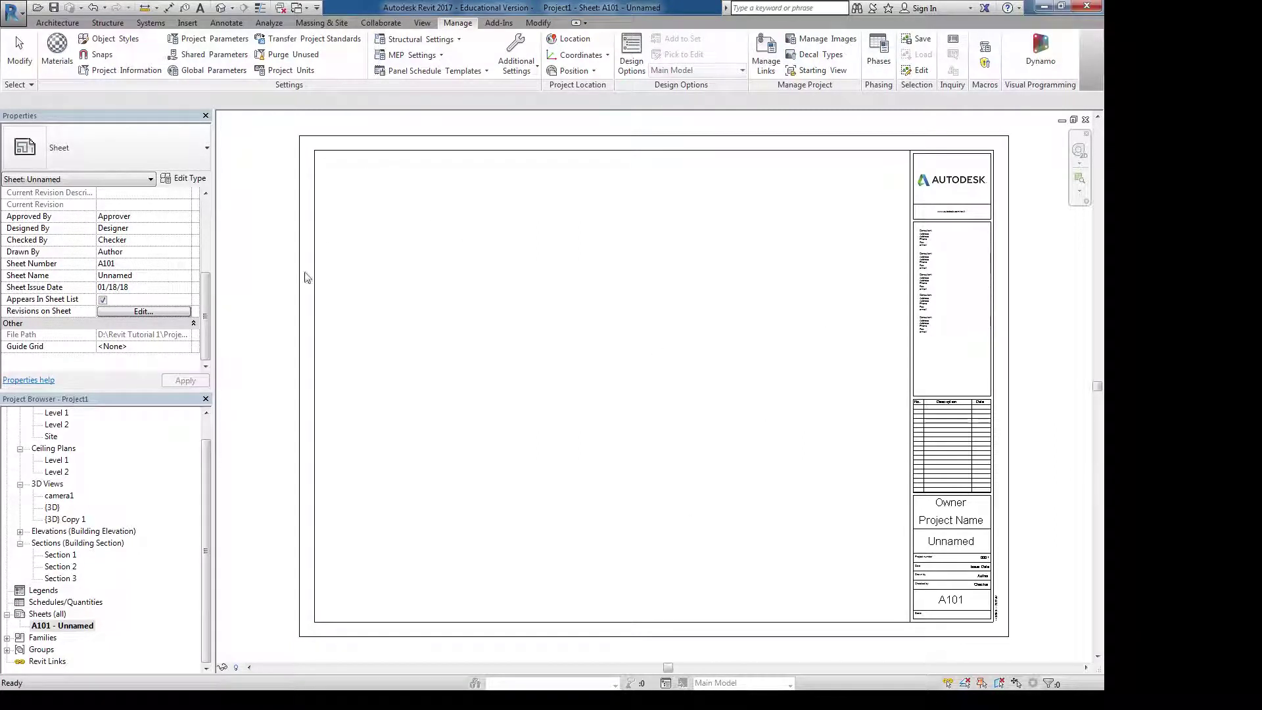
right_click(75, 625)
click(115, 542)
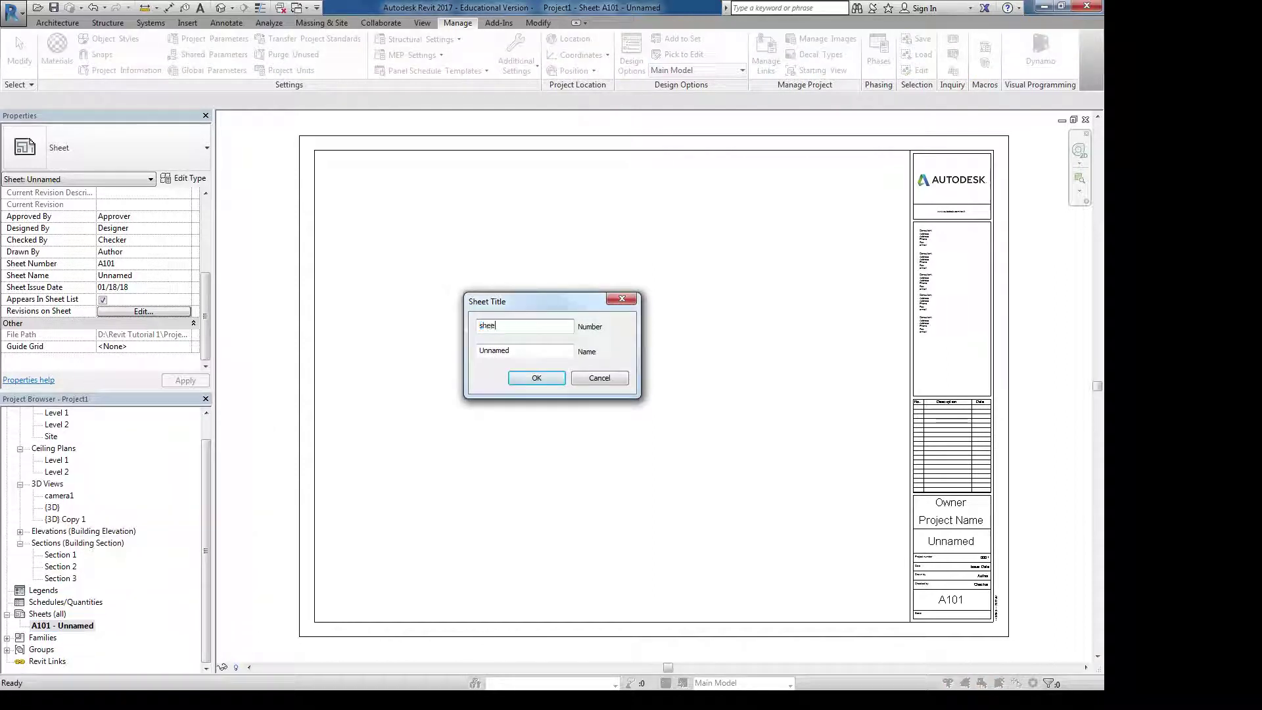
text(sheet 1)
key(Return)
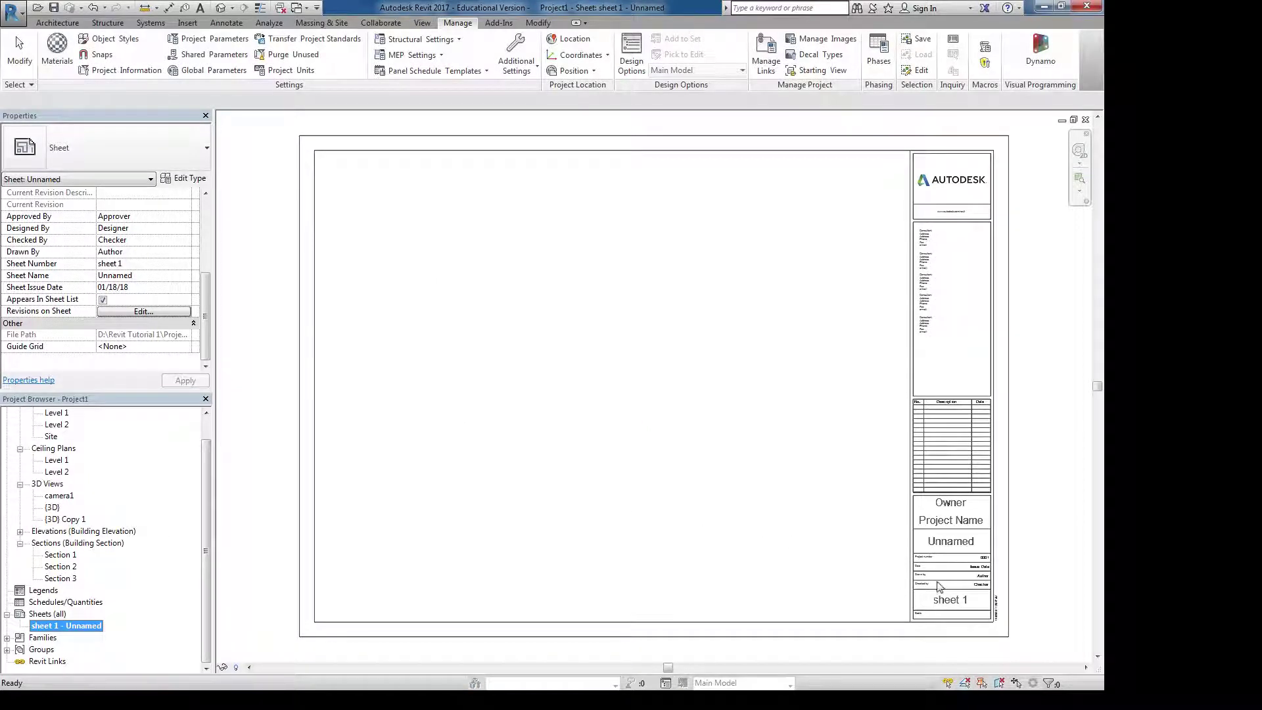
click(482, 206)
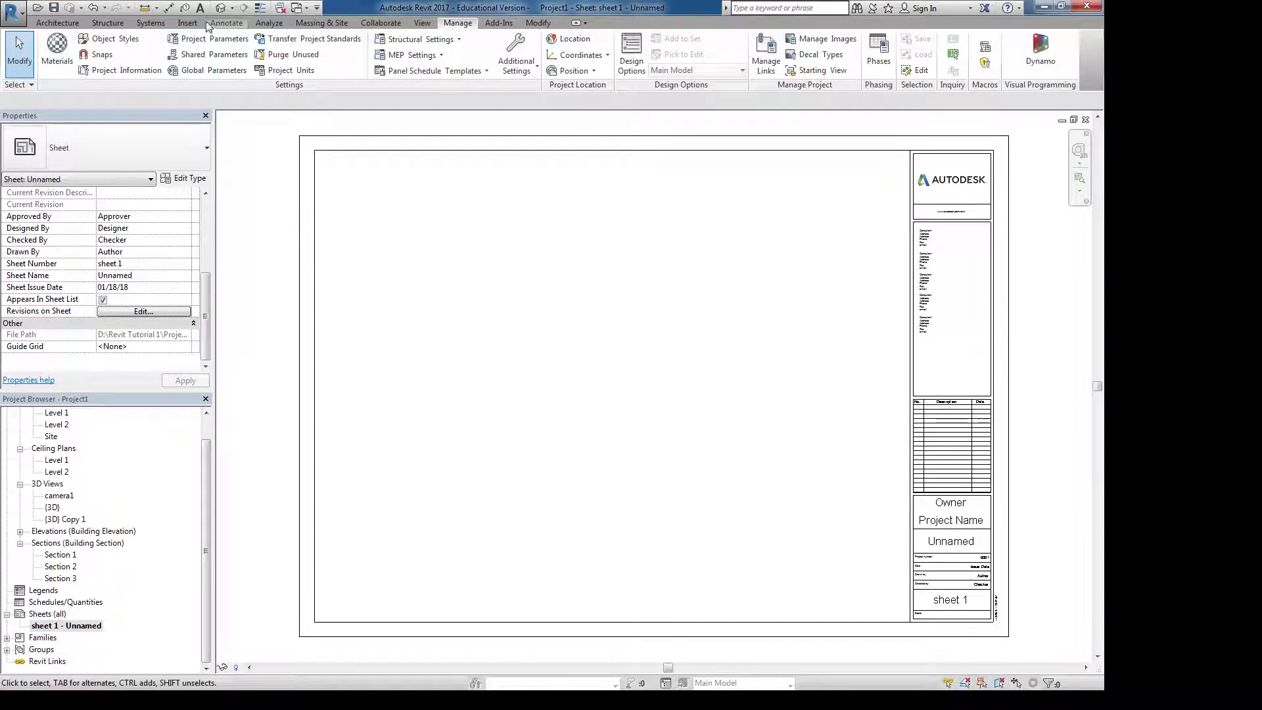
Place the Level 1 floor plan view in the upper-right area of the sheet
click(422, 23)
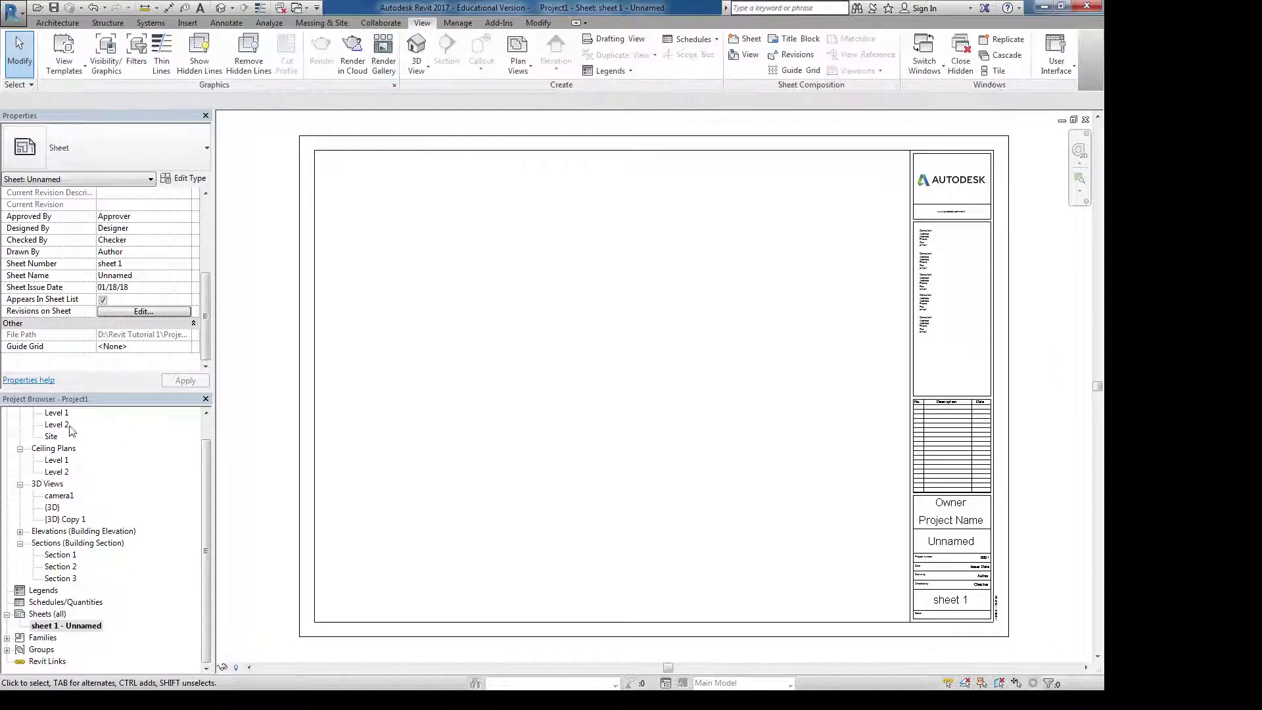
drag(56, 412, 597, 427)
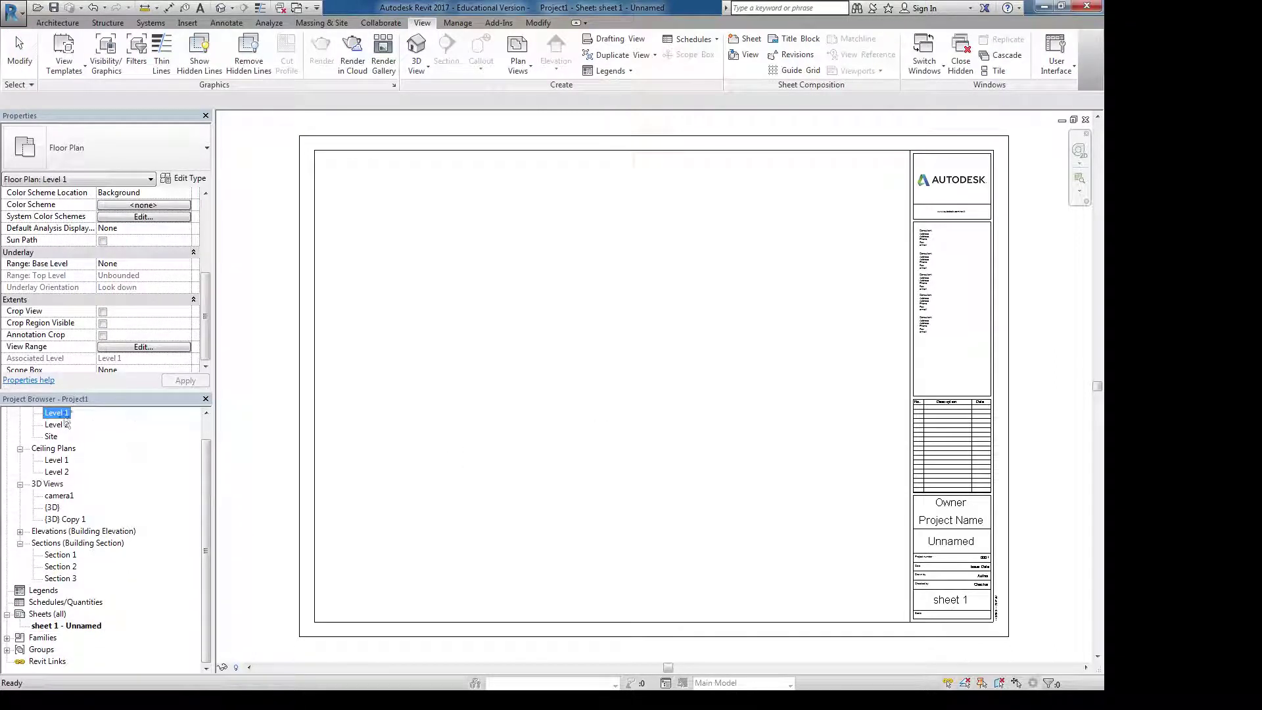
click(744, 55)
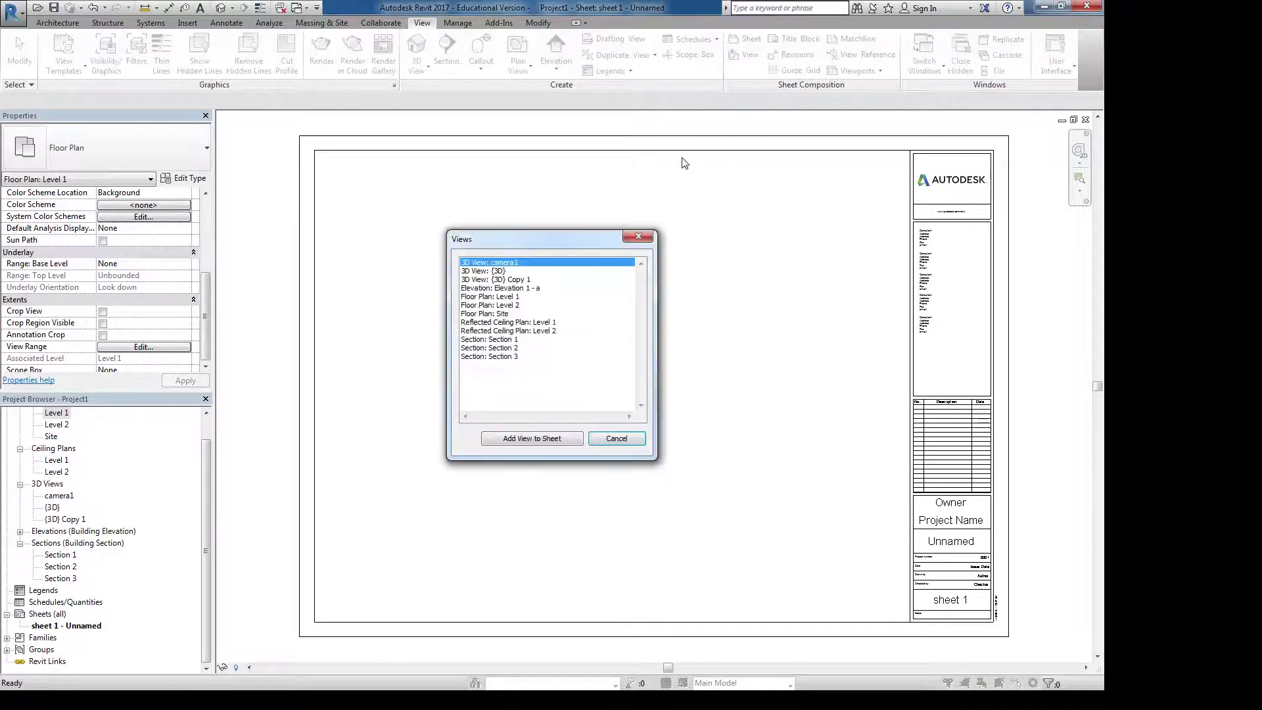
click(498, 297)
click(532, 438)
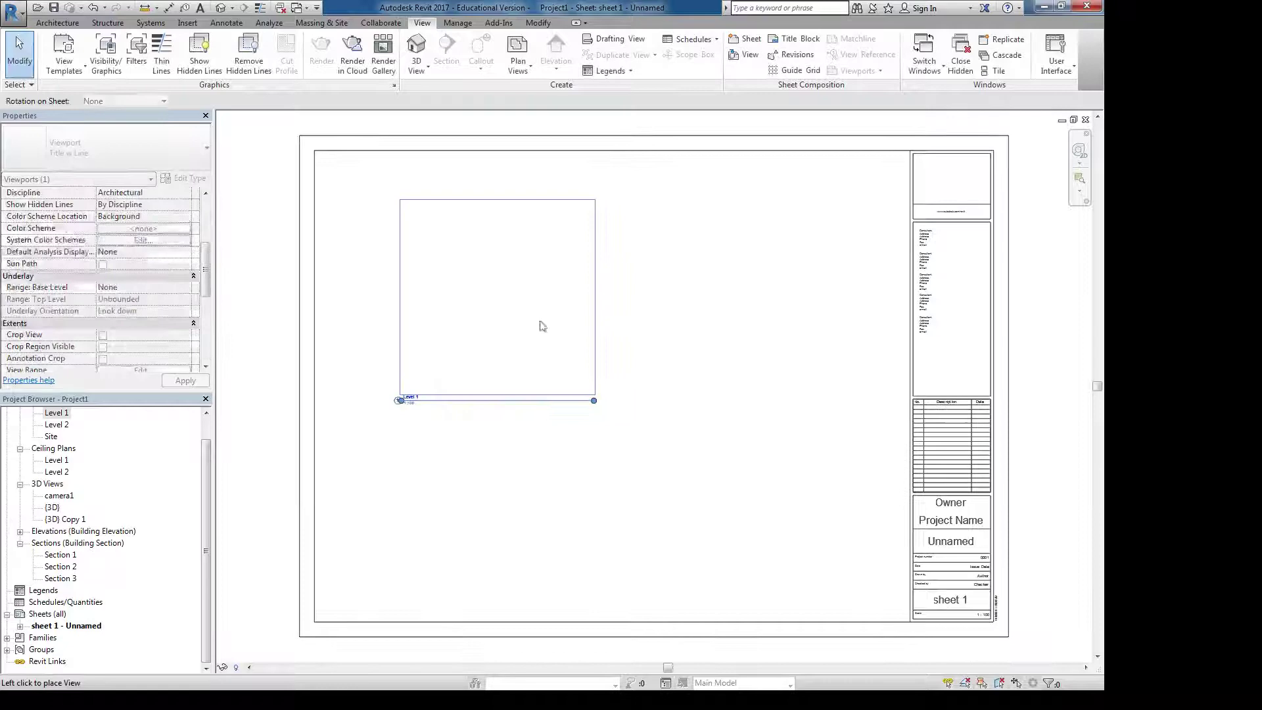
click(776, 294)
click(669, 366)
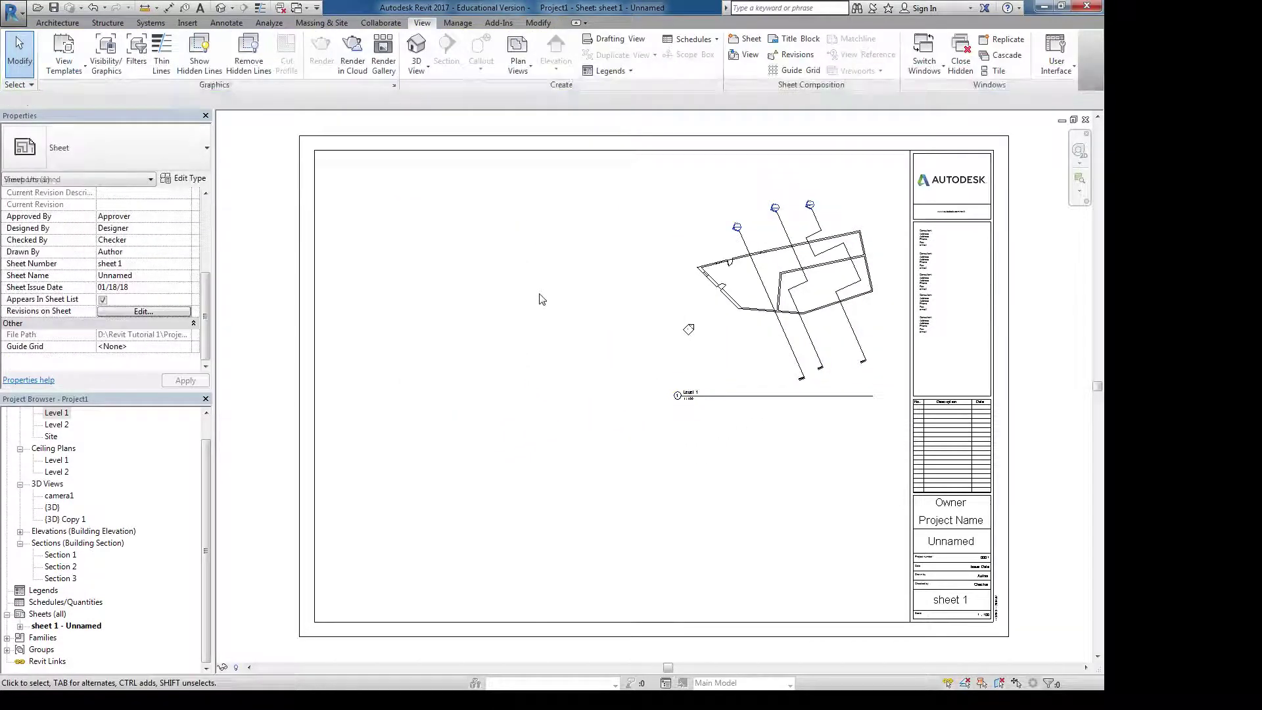
Add the Elevation 1 - a view to the sheet, placing it in the lower-left area of the drawing frame
click(750, 55)
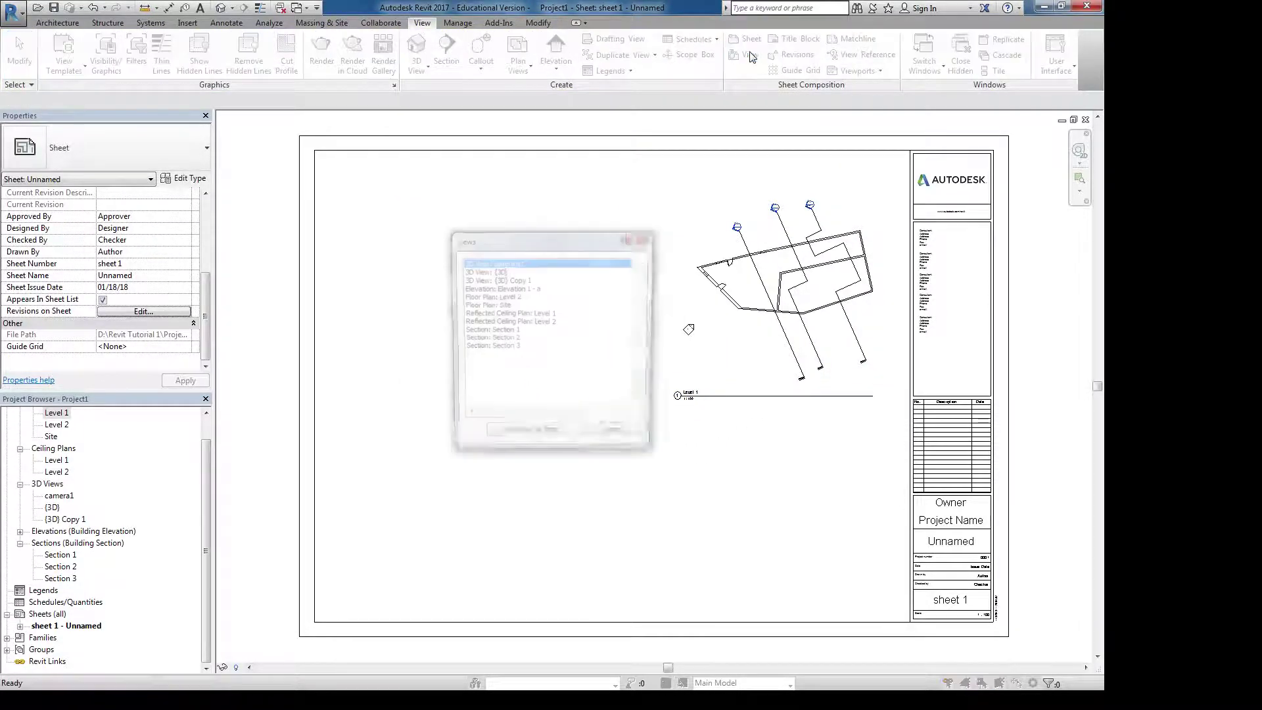
click(500, 288)
click(531, 438)
click(480, 446)
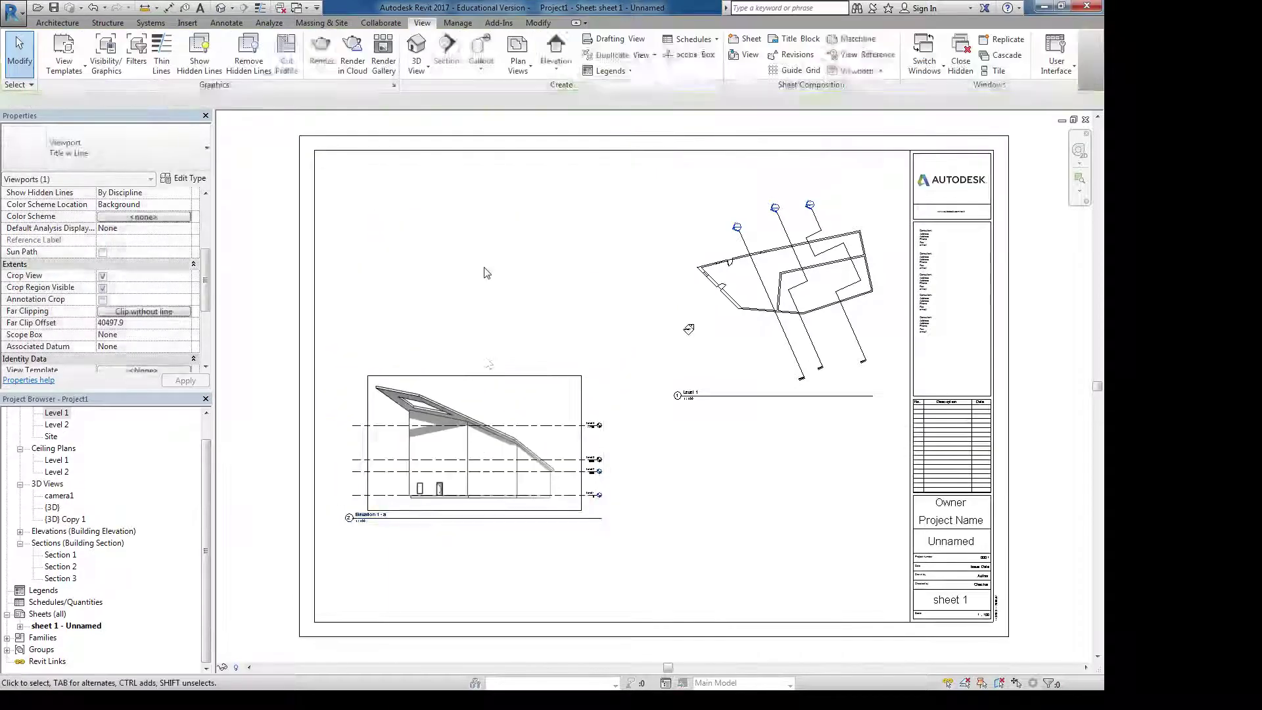
Set the view scale of the Level 1 plan viewport to 1:50
click(730, 262)
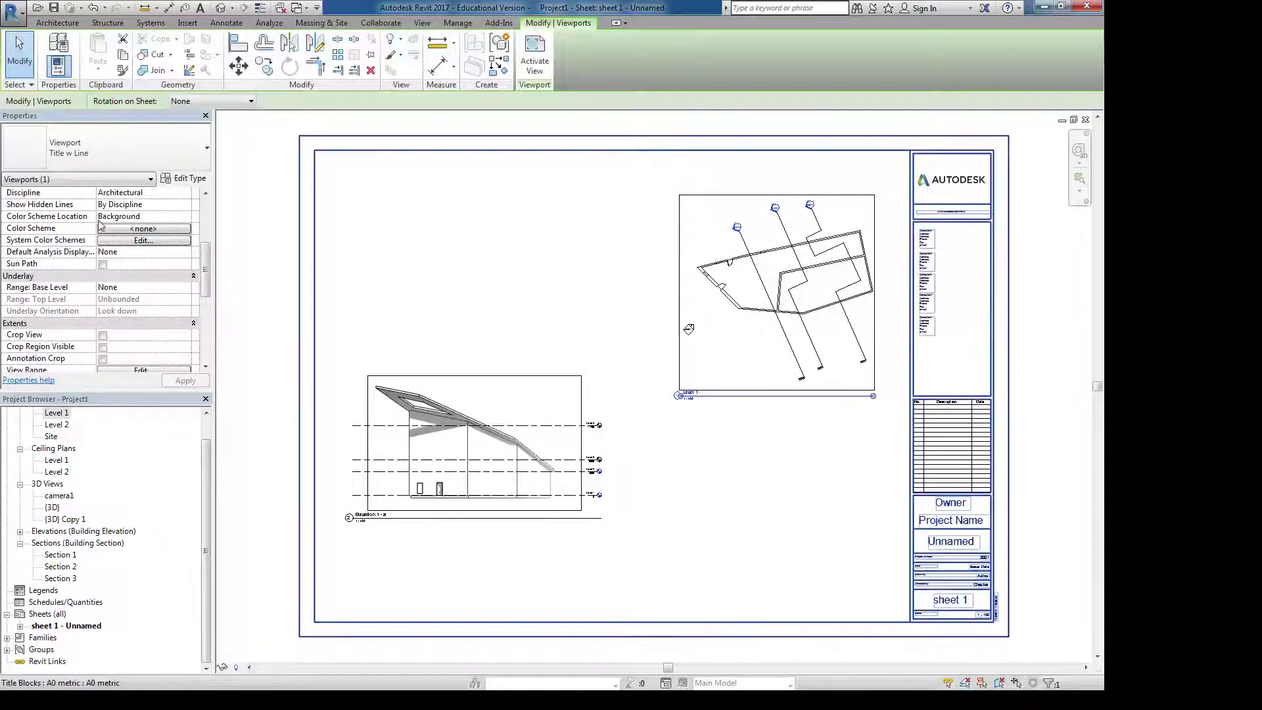
scroll(101, 263, up, 5)
click(155, 206)
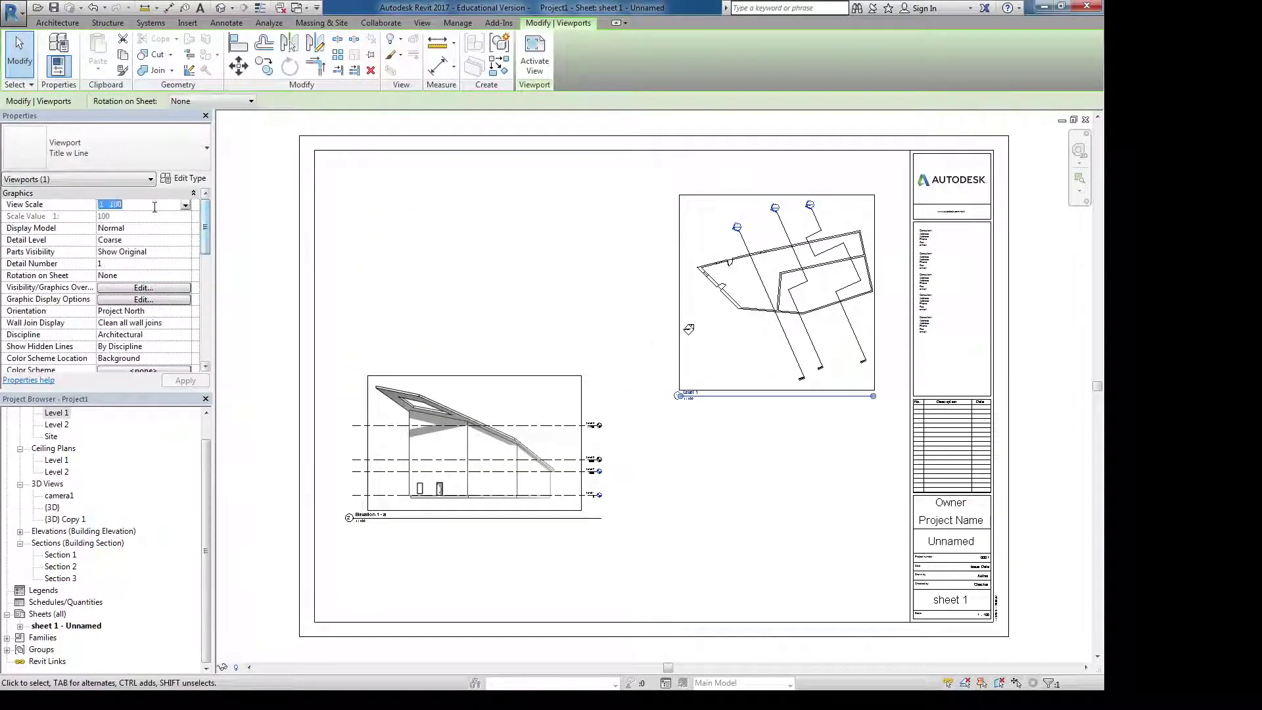
click(186, 205)
click(121, 236)
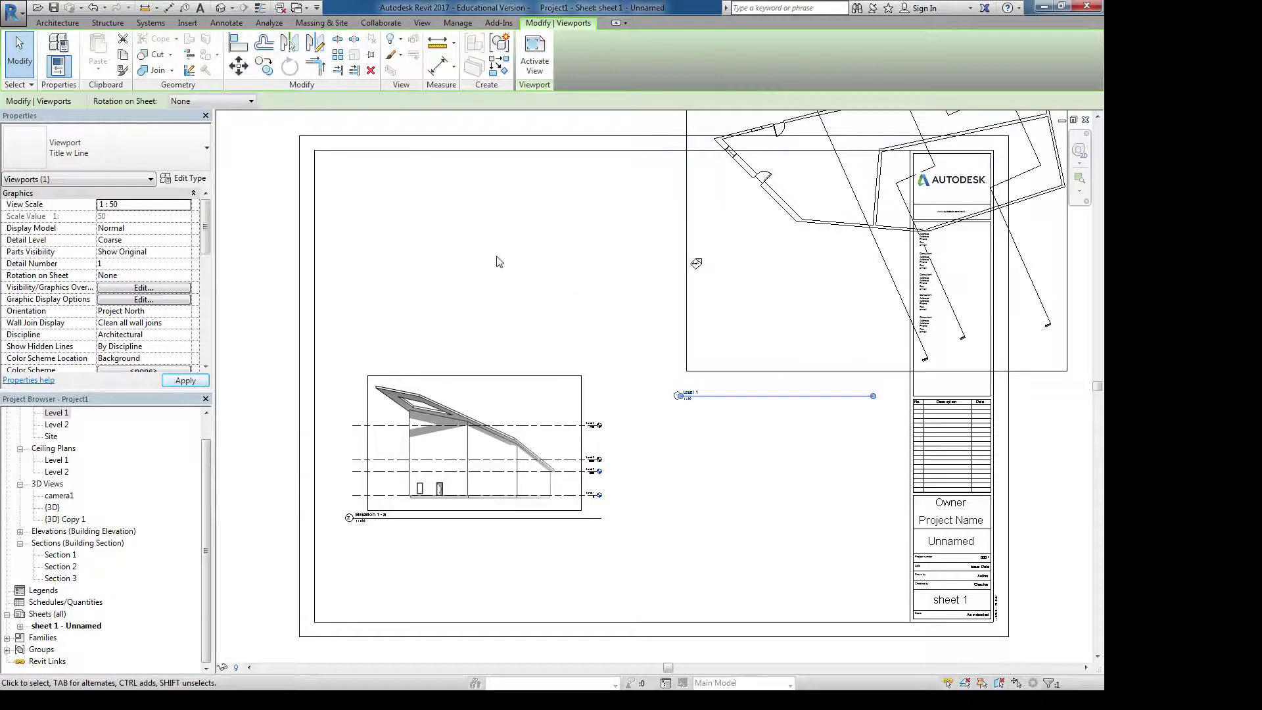
Reposition the Level 1 plan inside the drawing frame and move the elevation viewport toward the frame's lower-left corner
drag(697, 263, 535, 419)
click(499, 319)
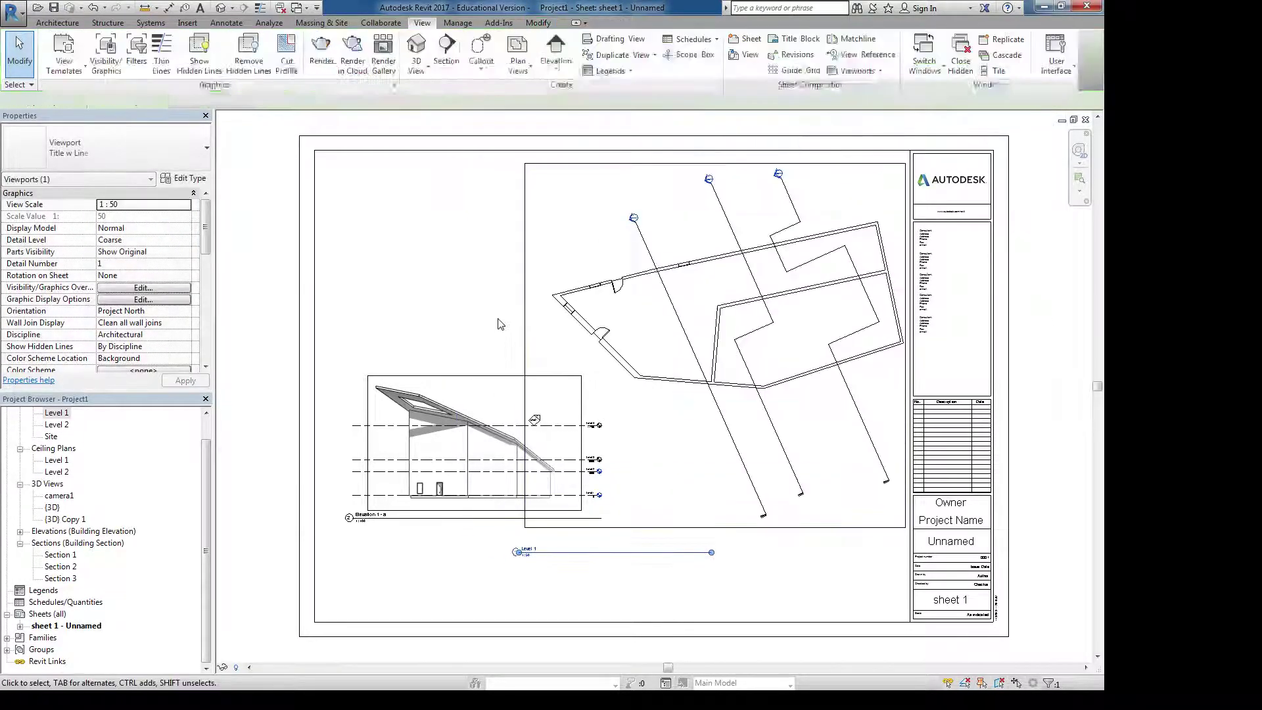
drag(462, 381, 447, 443)
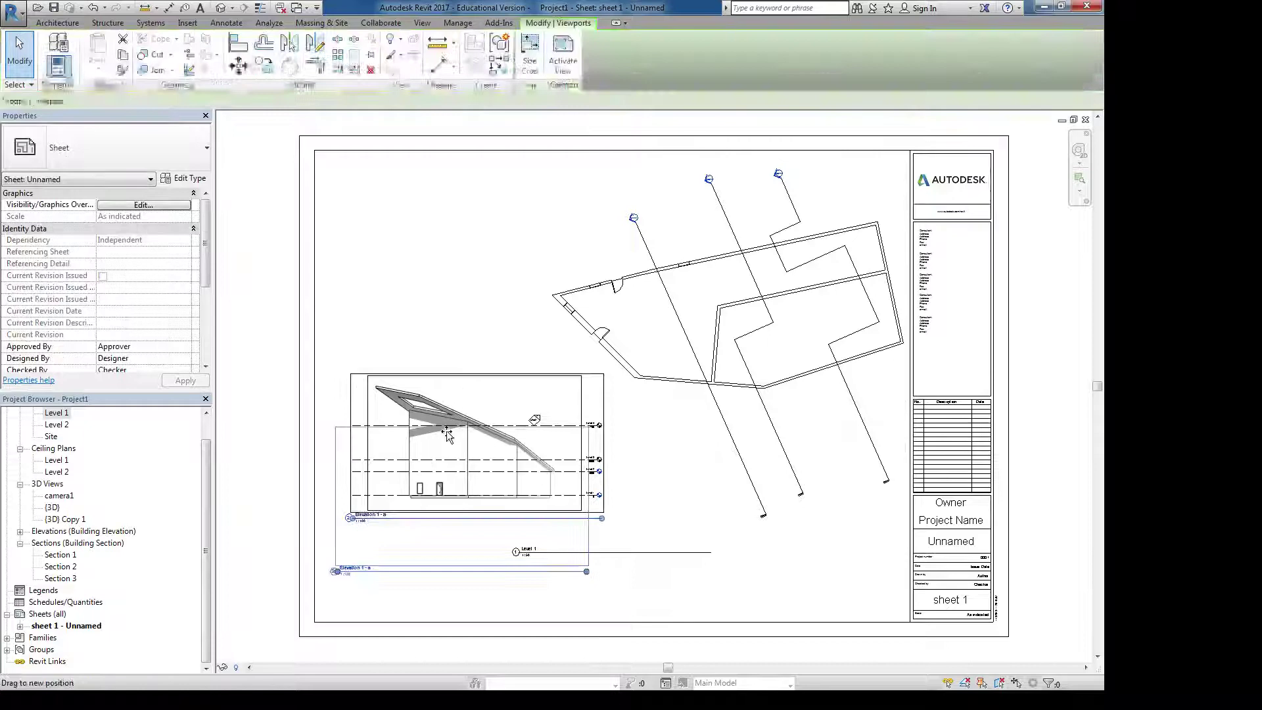
click(447, 342)
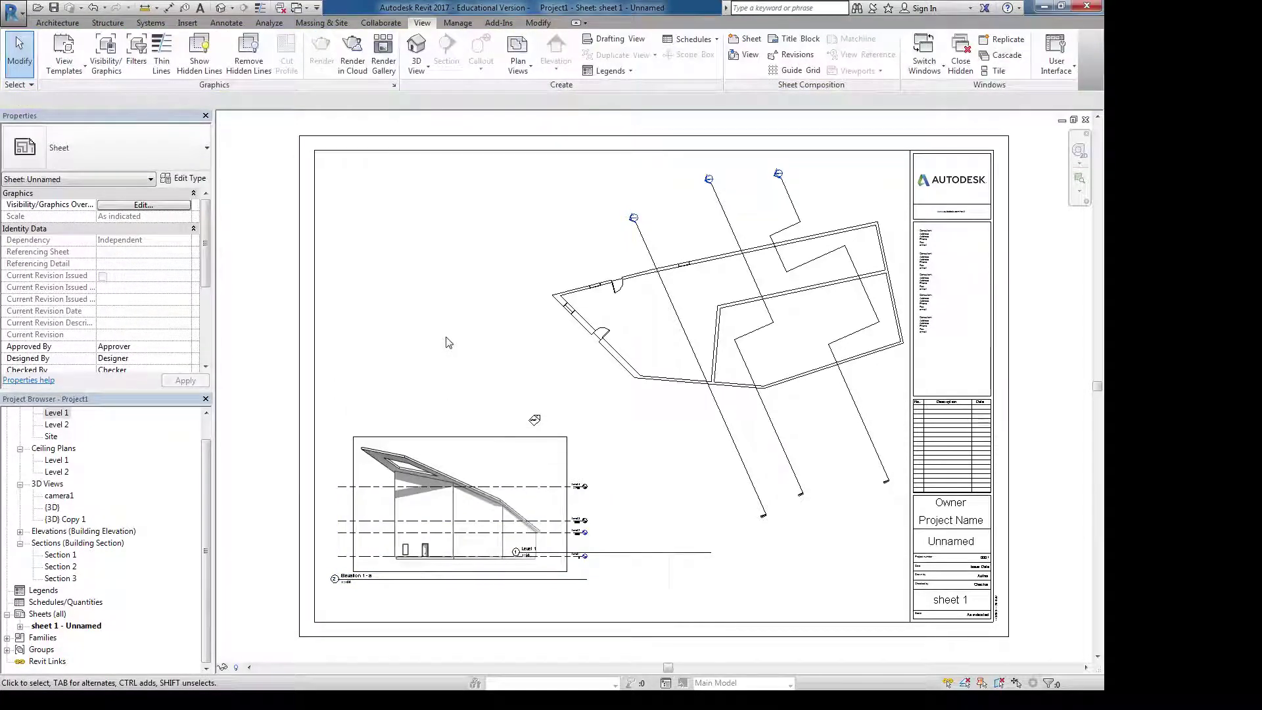
click(534, 298)
drag(535, 297, 509, 298)
click(395, 312)
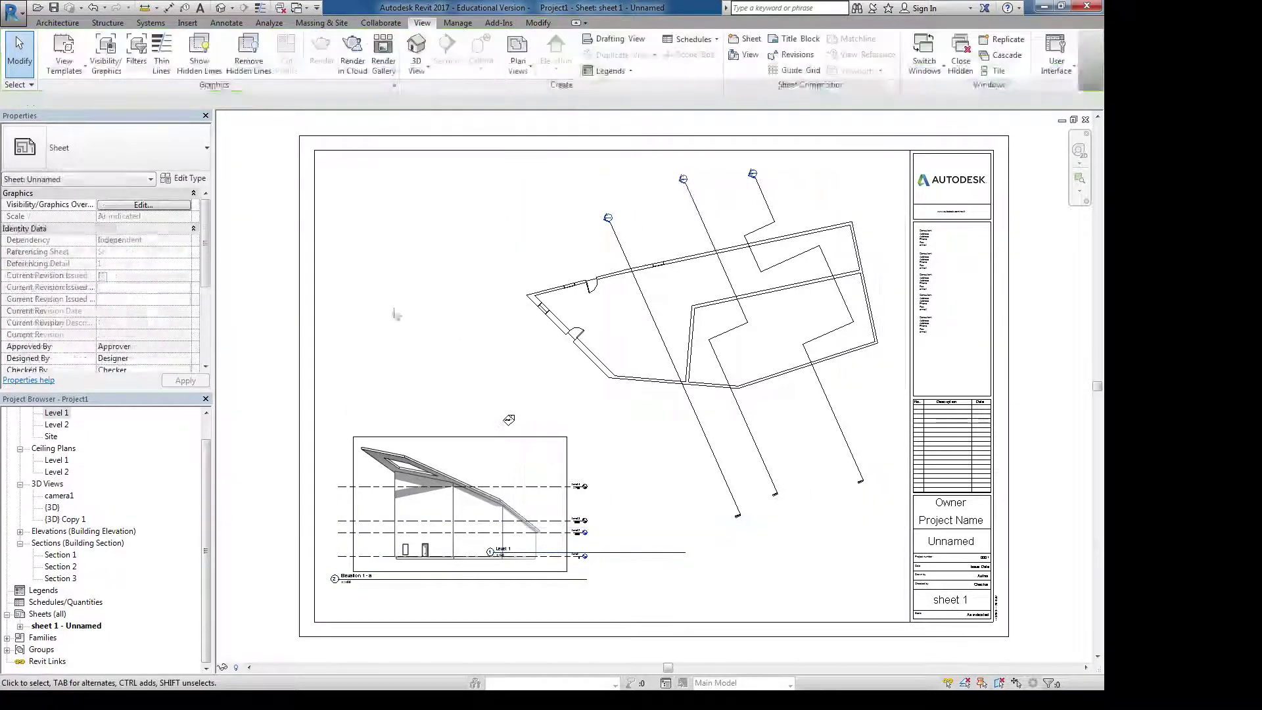
click(537, 306)
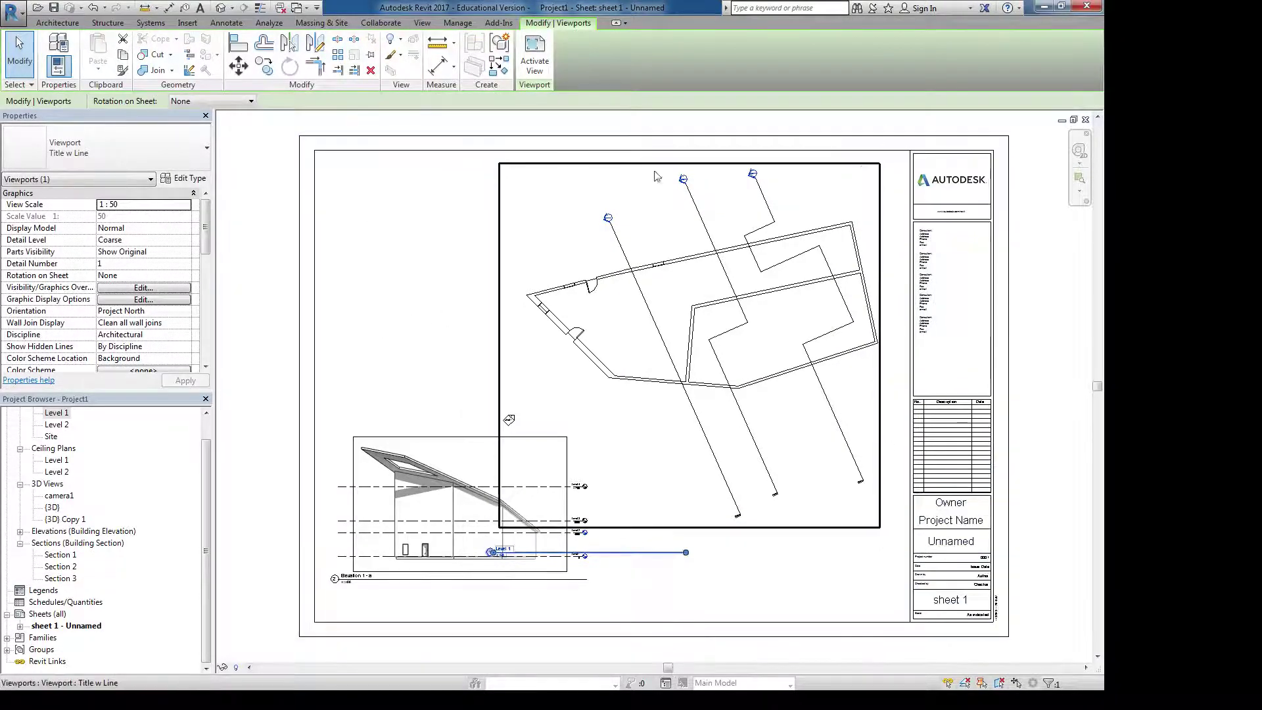
drag(554, 282, 607, 310)
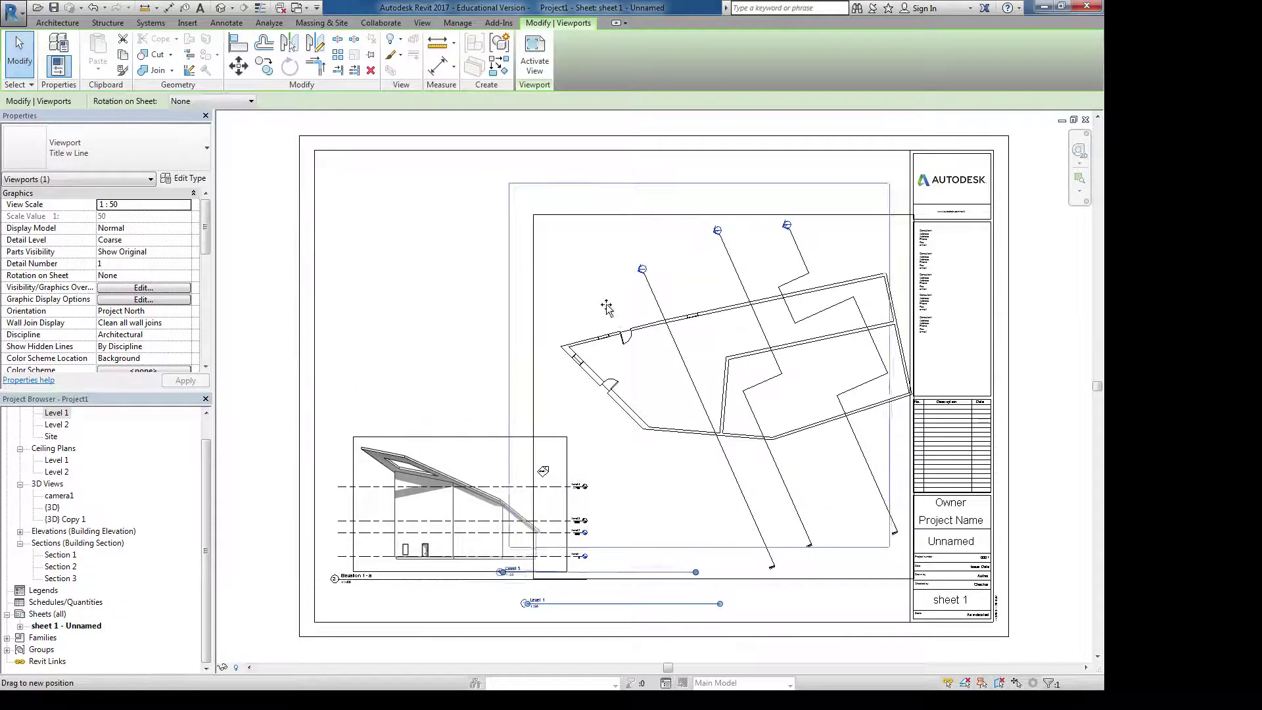
Activate the Level 1 plan on the sheet, check that its model elements can be selected, and deactivate the view
click(534, 46)
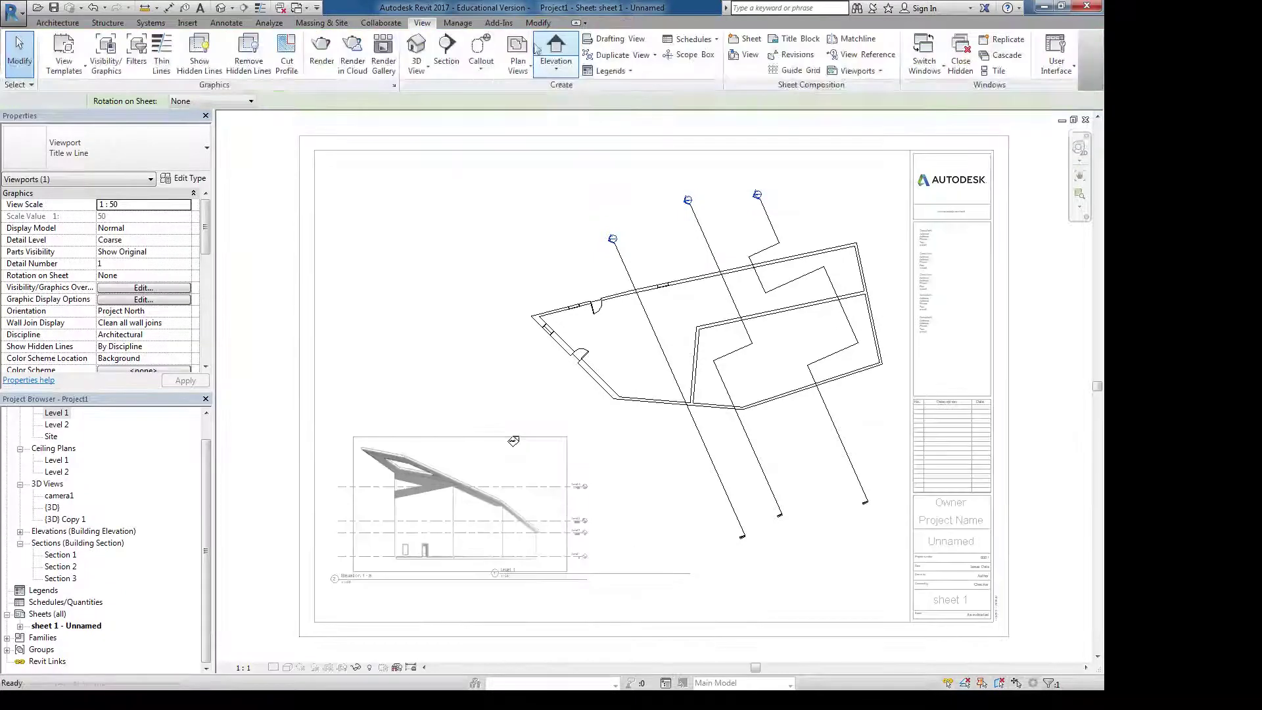
click(625, 355)
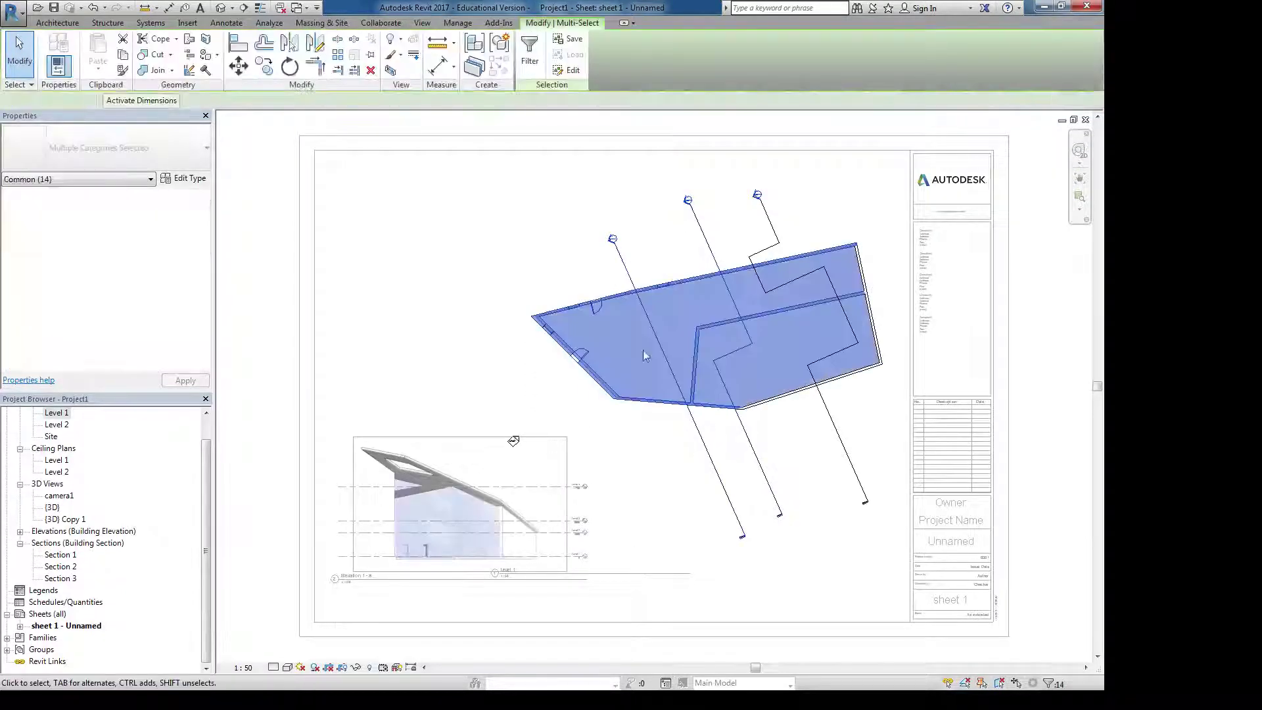
key(Escape)
click(585, 270)
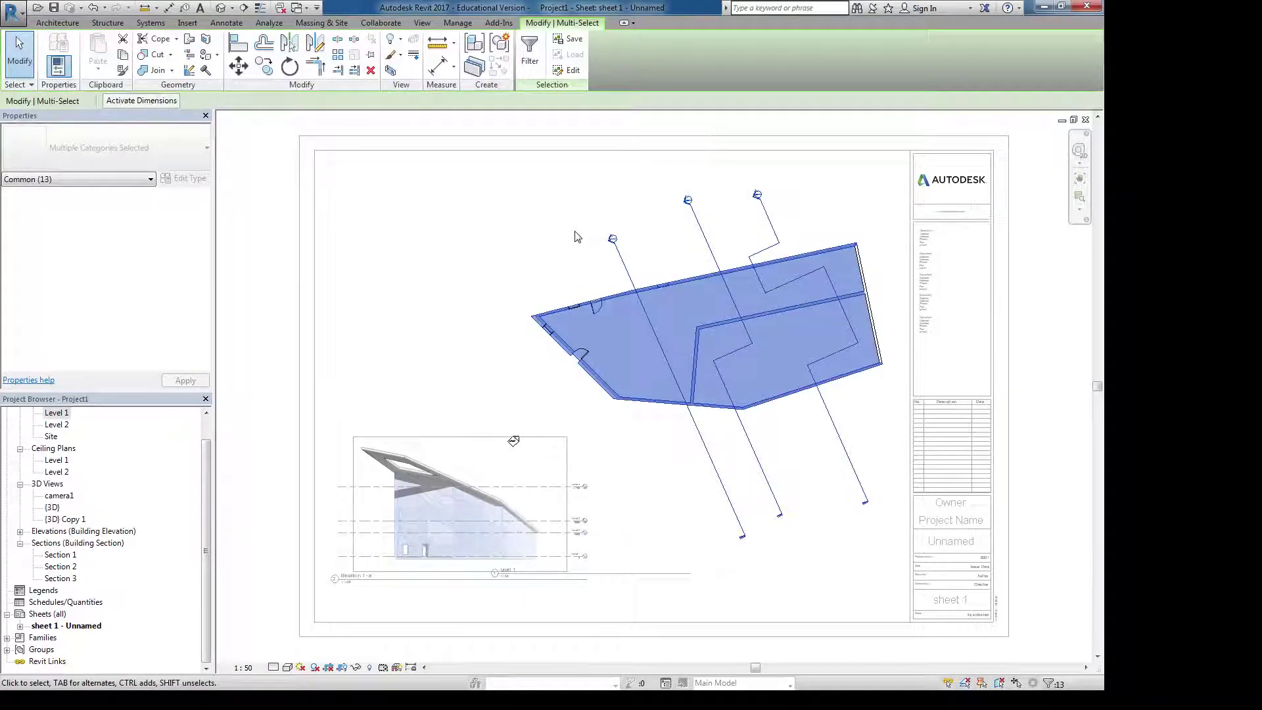
click(646, 257)
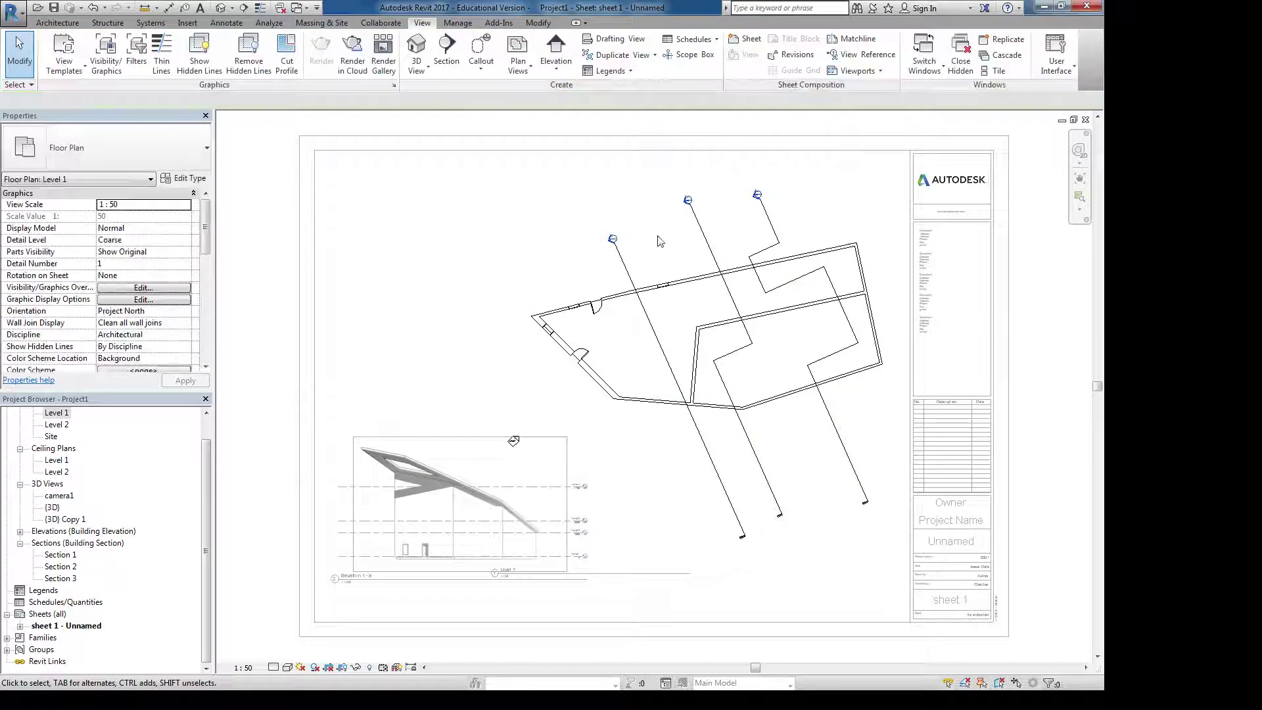
double_click(336, 276)
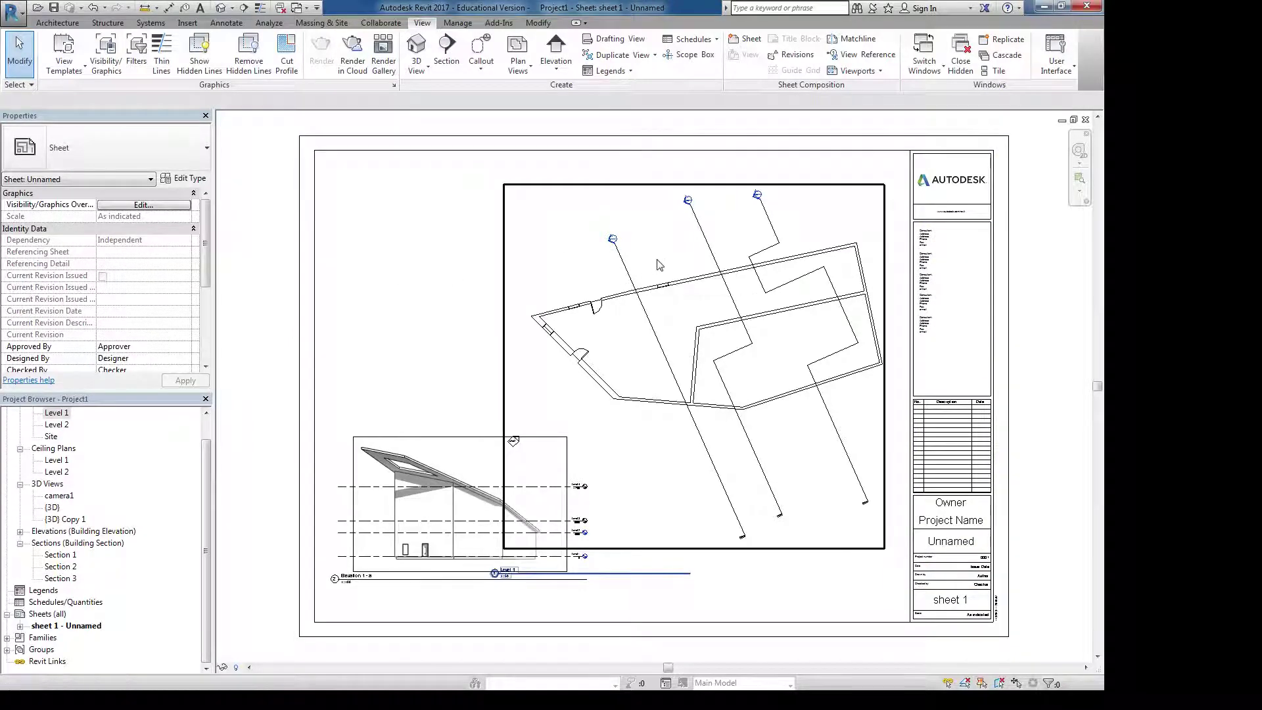
Shift the Level 1 plan viewport slightly to the left on the sheet, away from the title block
middle_drag(656, 259, 642, 230)
click(635, 260)
mouse_move(635, 260)
mouse_down()
mouse_move(592, 277)
mouse_move(638, 274)
mouse_up()
Activate the Elevation 1 - a view on the sheet, hide its crop region boundary, and deactivate the view
click(433, 408)
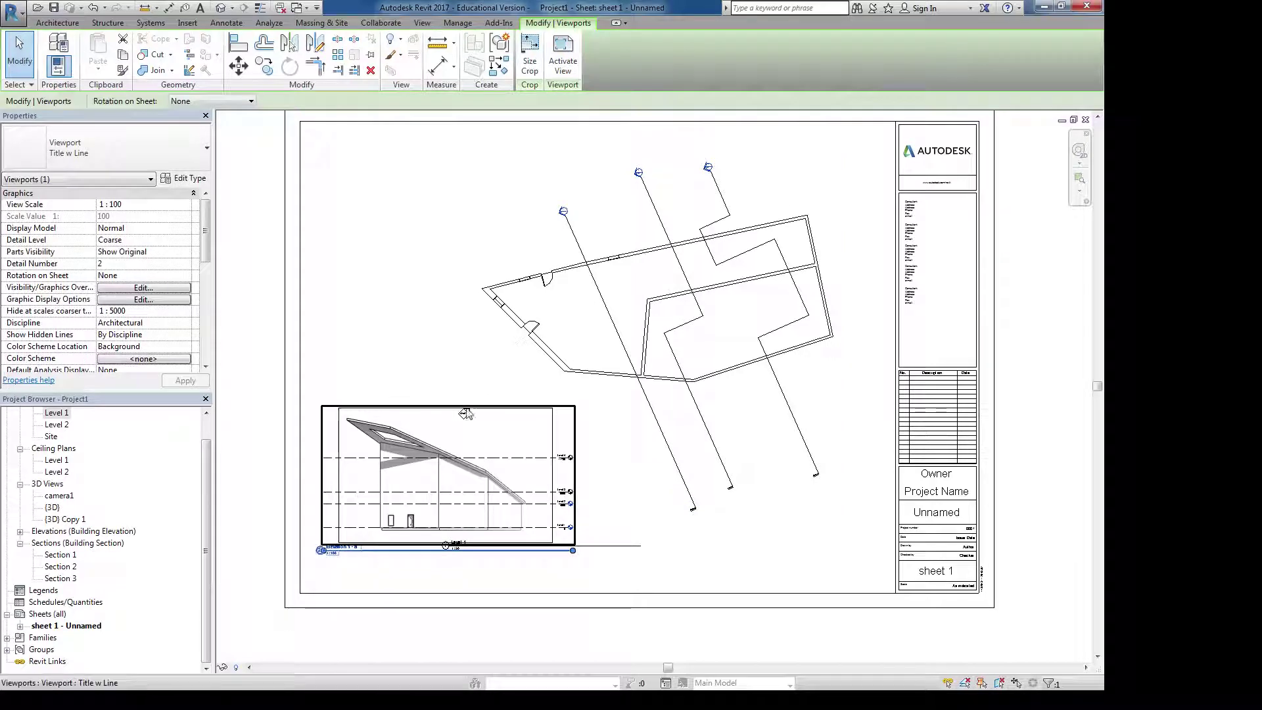
double_click(551, 431)
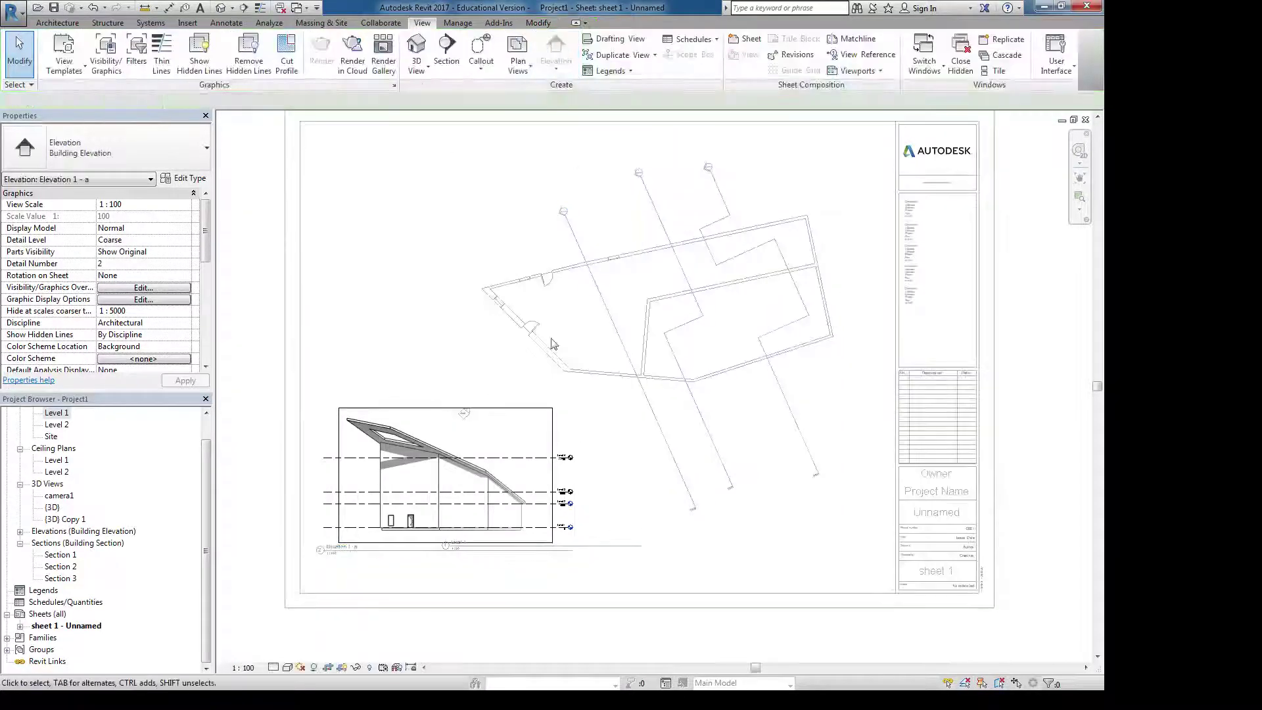
double_click(551, 429)
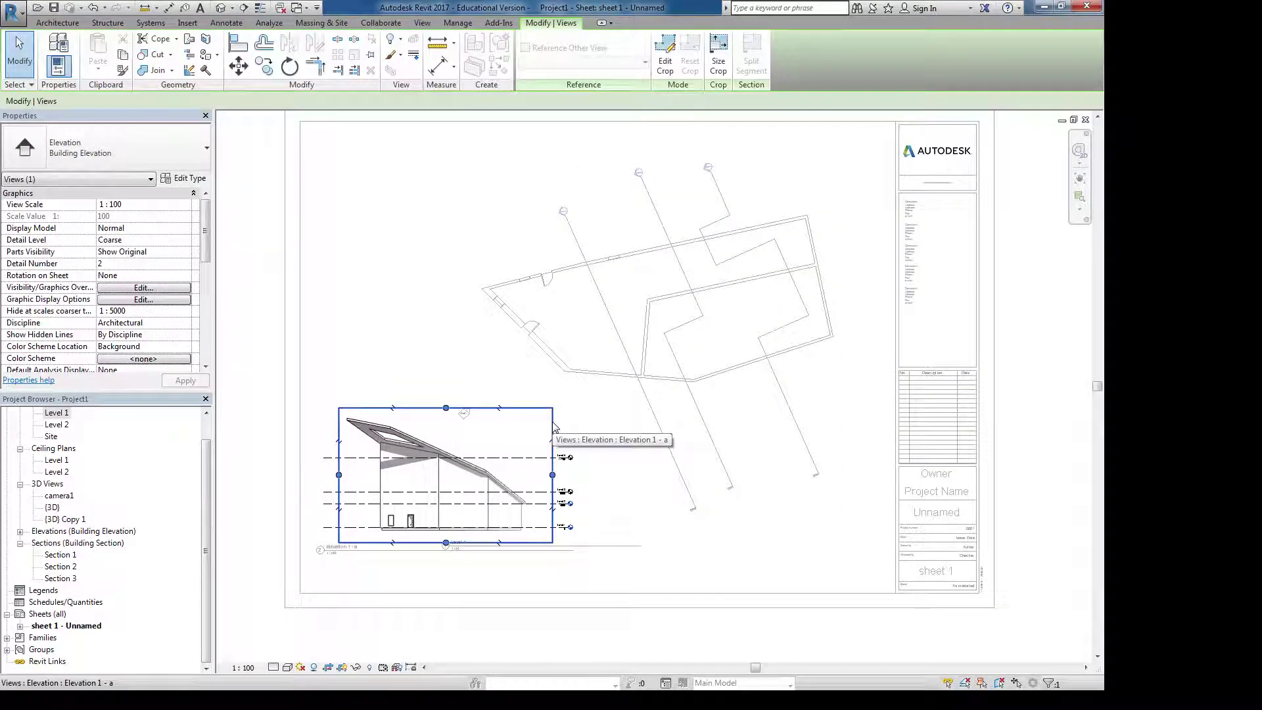
key(Escape)
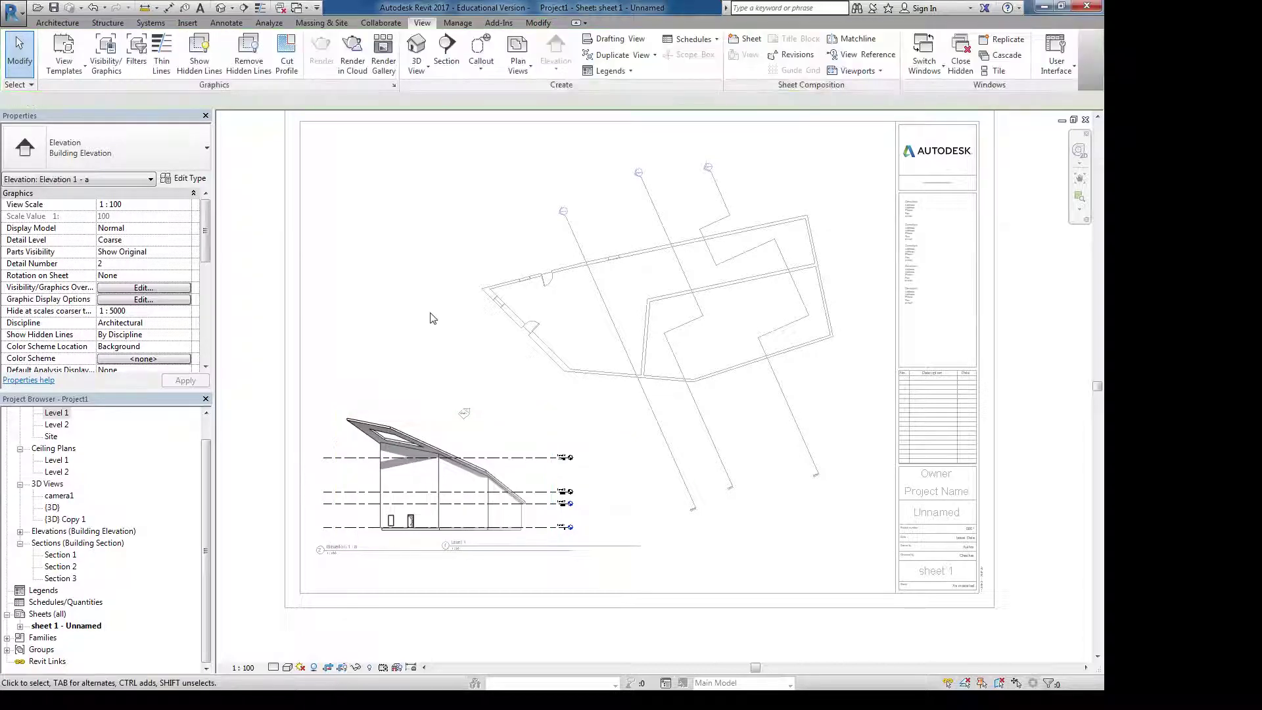
double_click(413, 187)
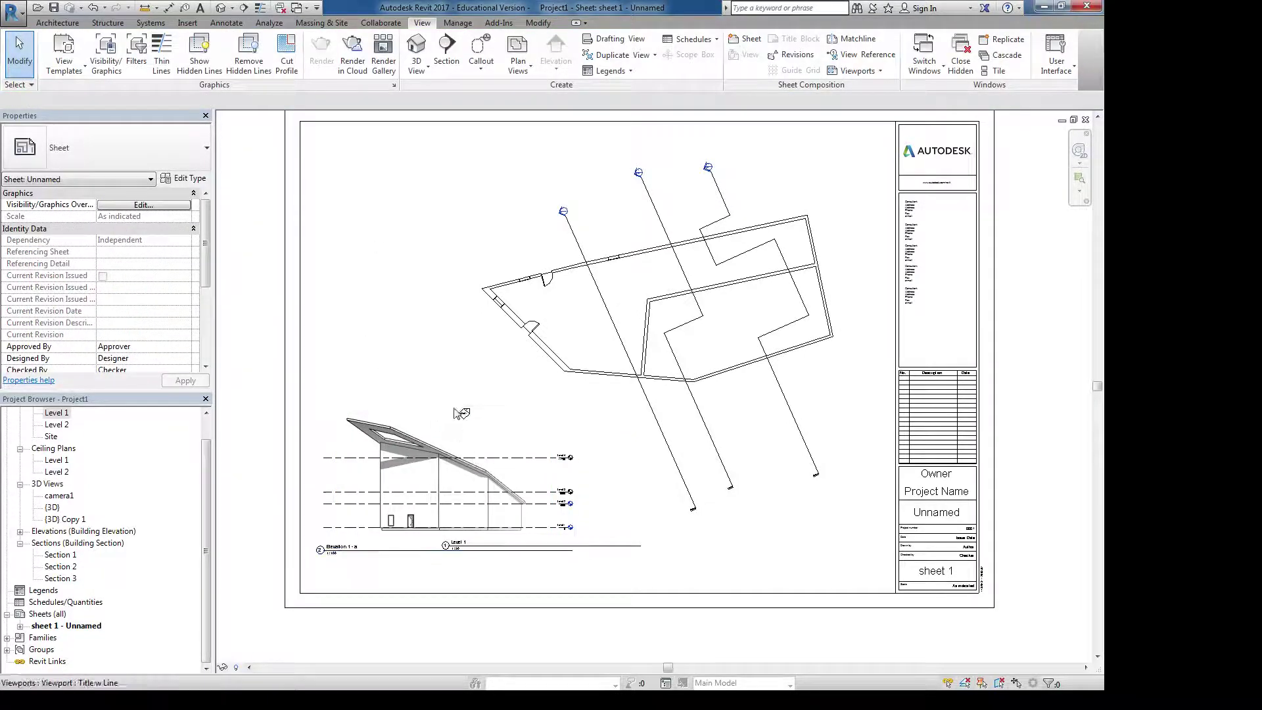
Activate the Level 1 plan on the sheet, hide the elevation marker elements in that view, and deactivate it
double_click(501, 387)
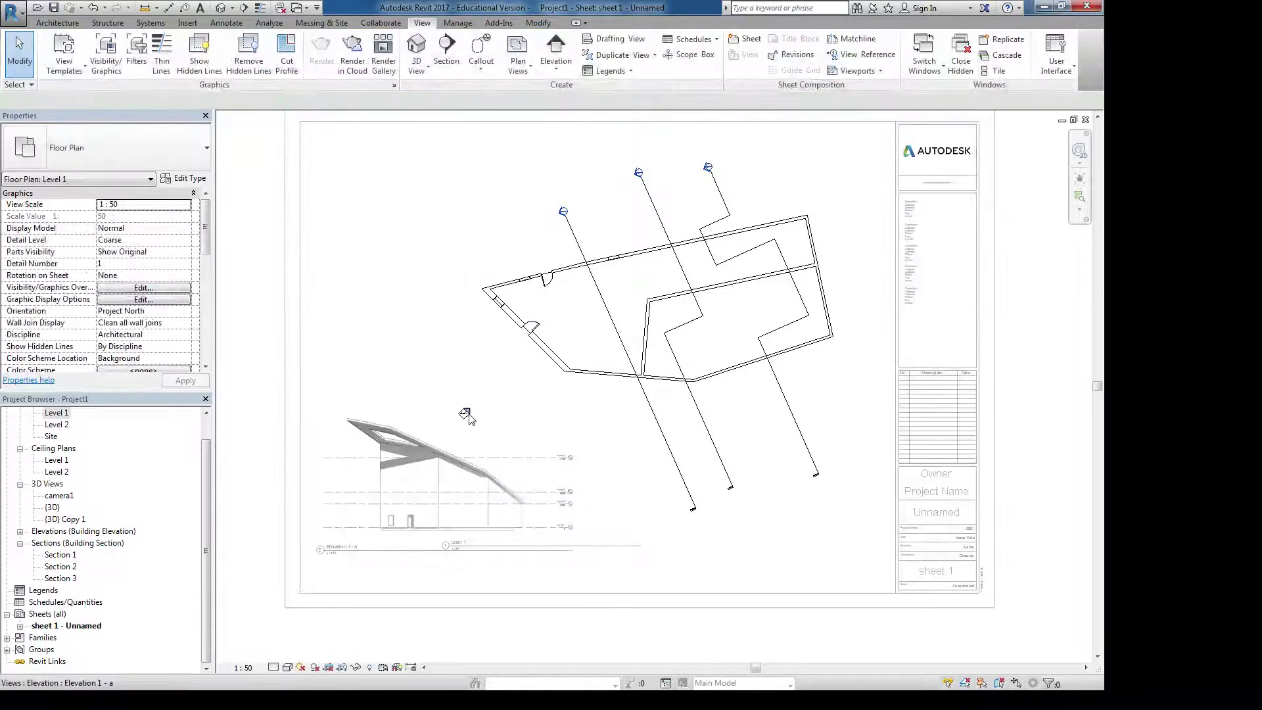
drag(480, 393, 448, 430)
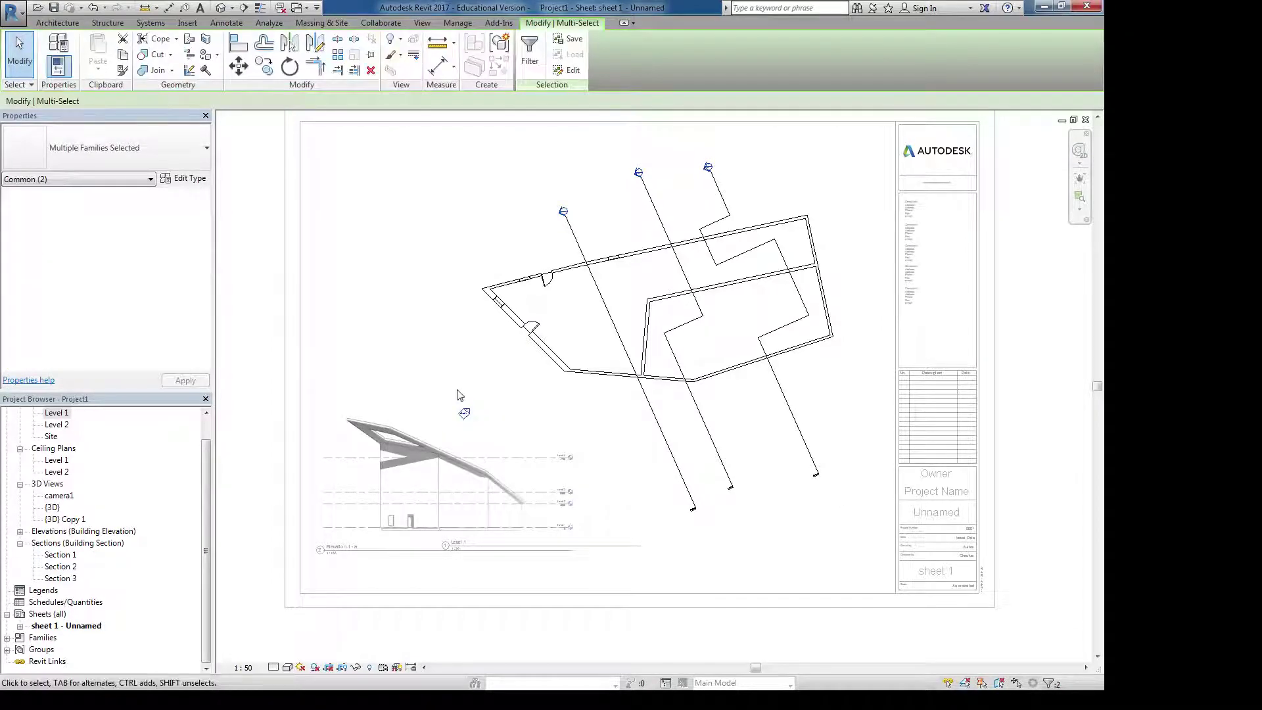
right_click(437, 353)
mouse_move(494, 431)
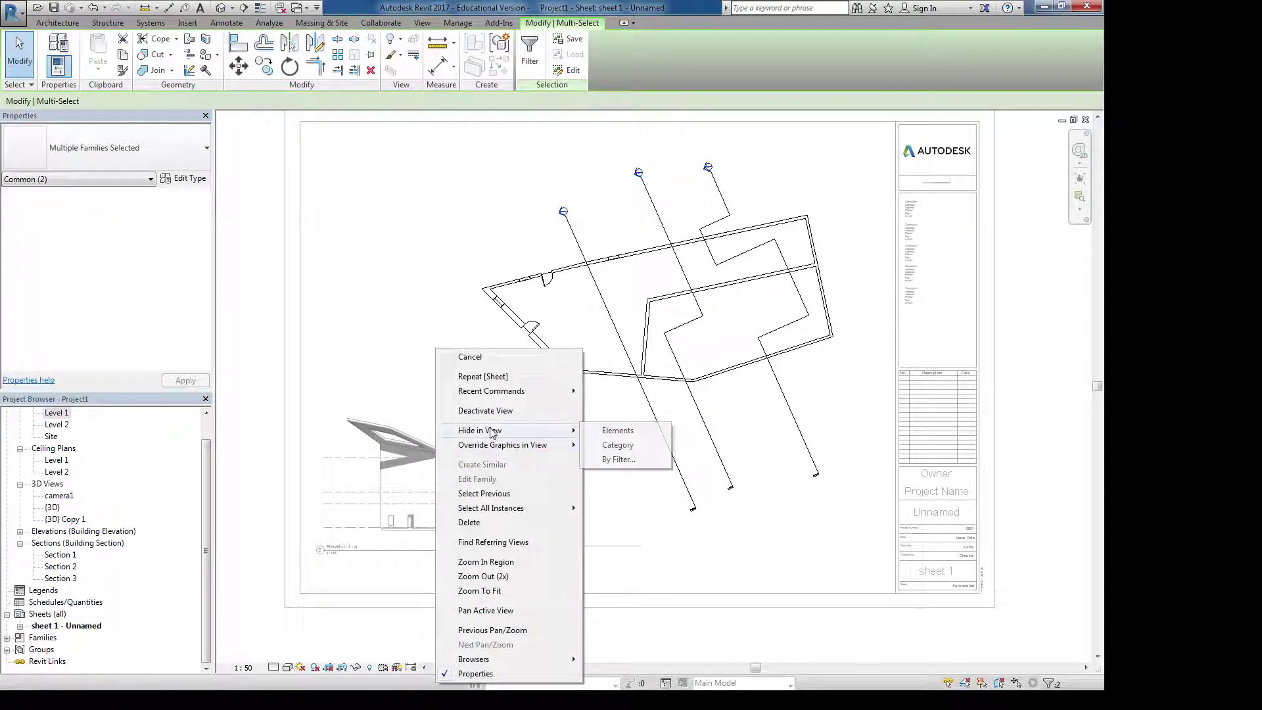
click(610, 431)
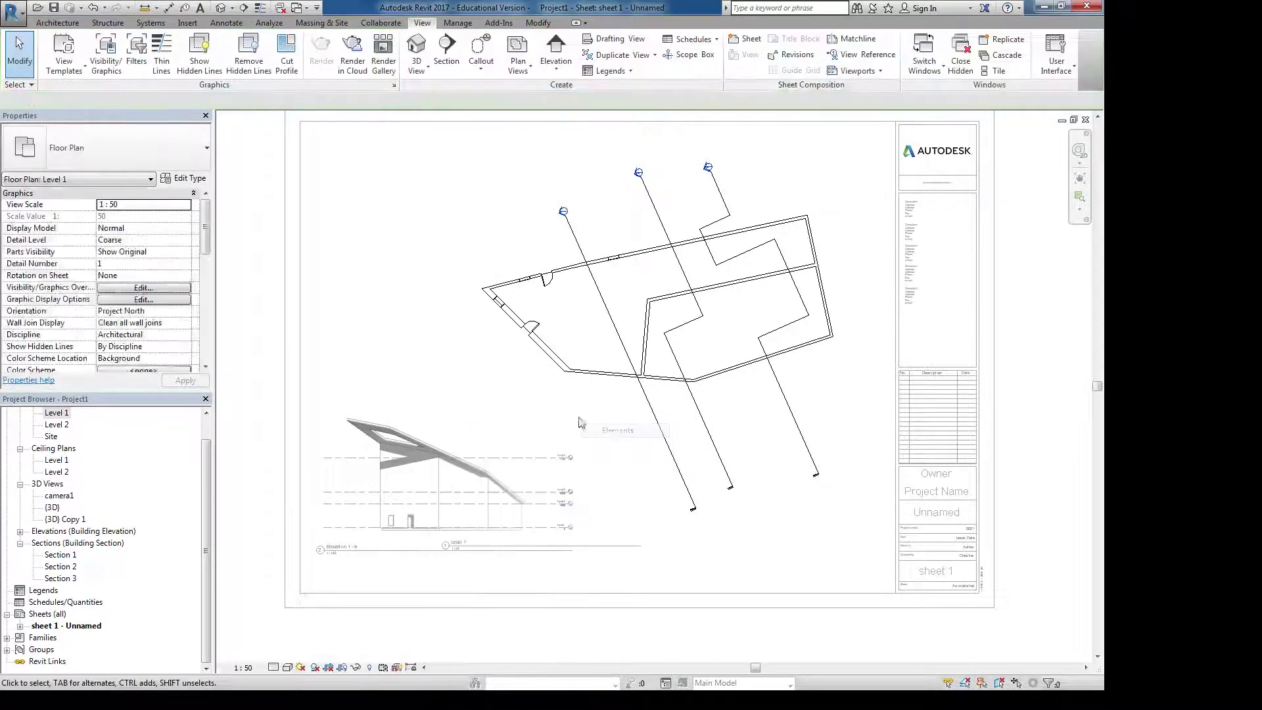
double_click(309, 258)
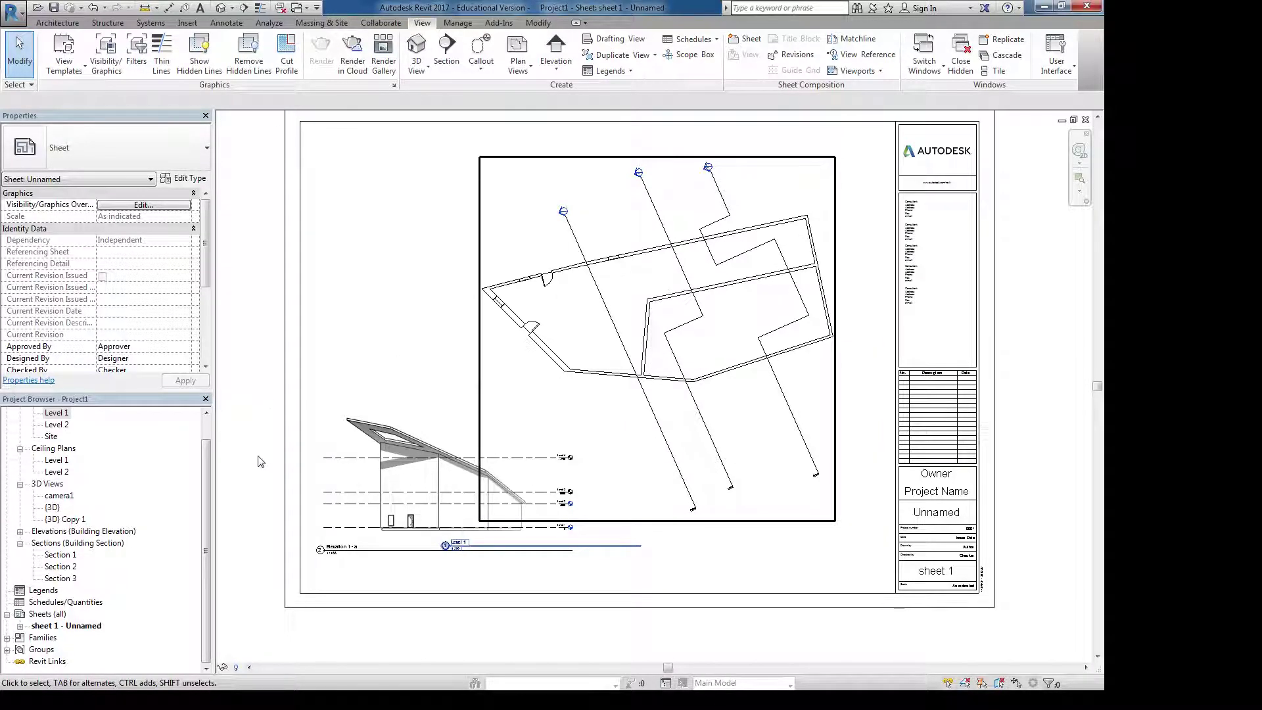
click(564, 505)
key(Escape)
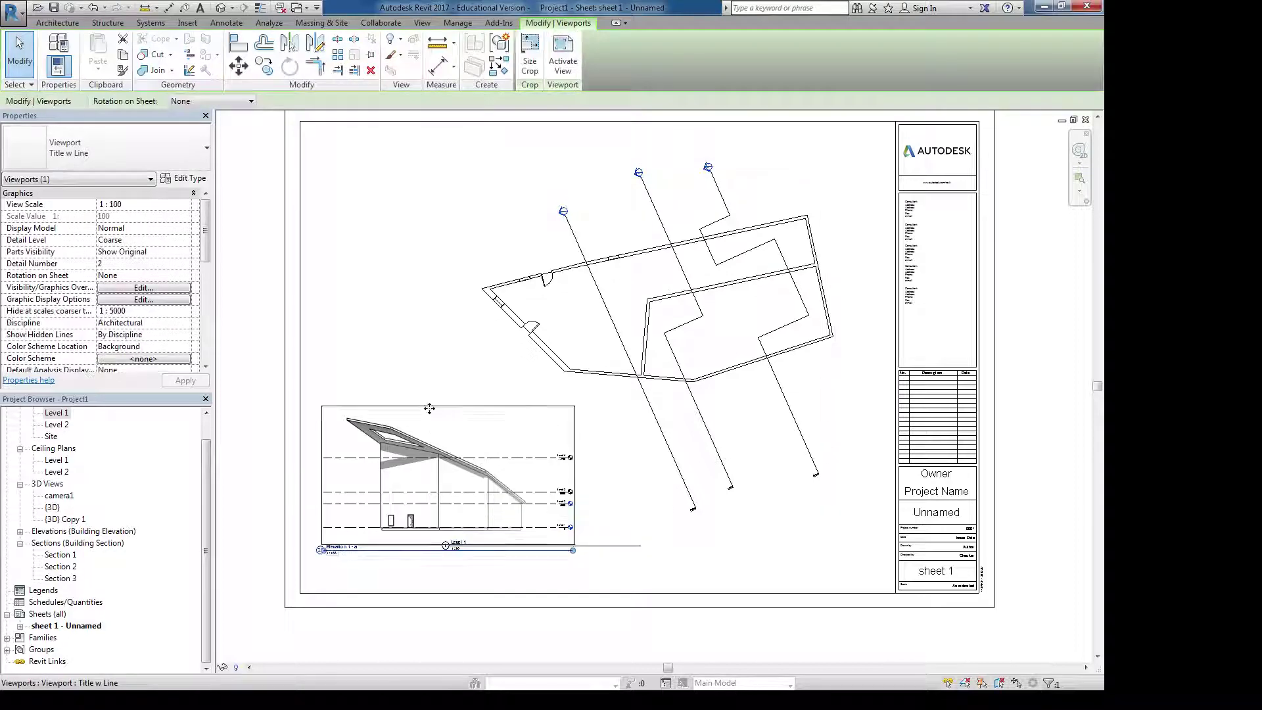